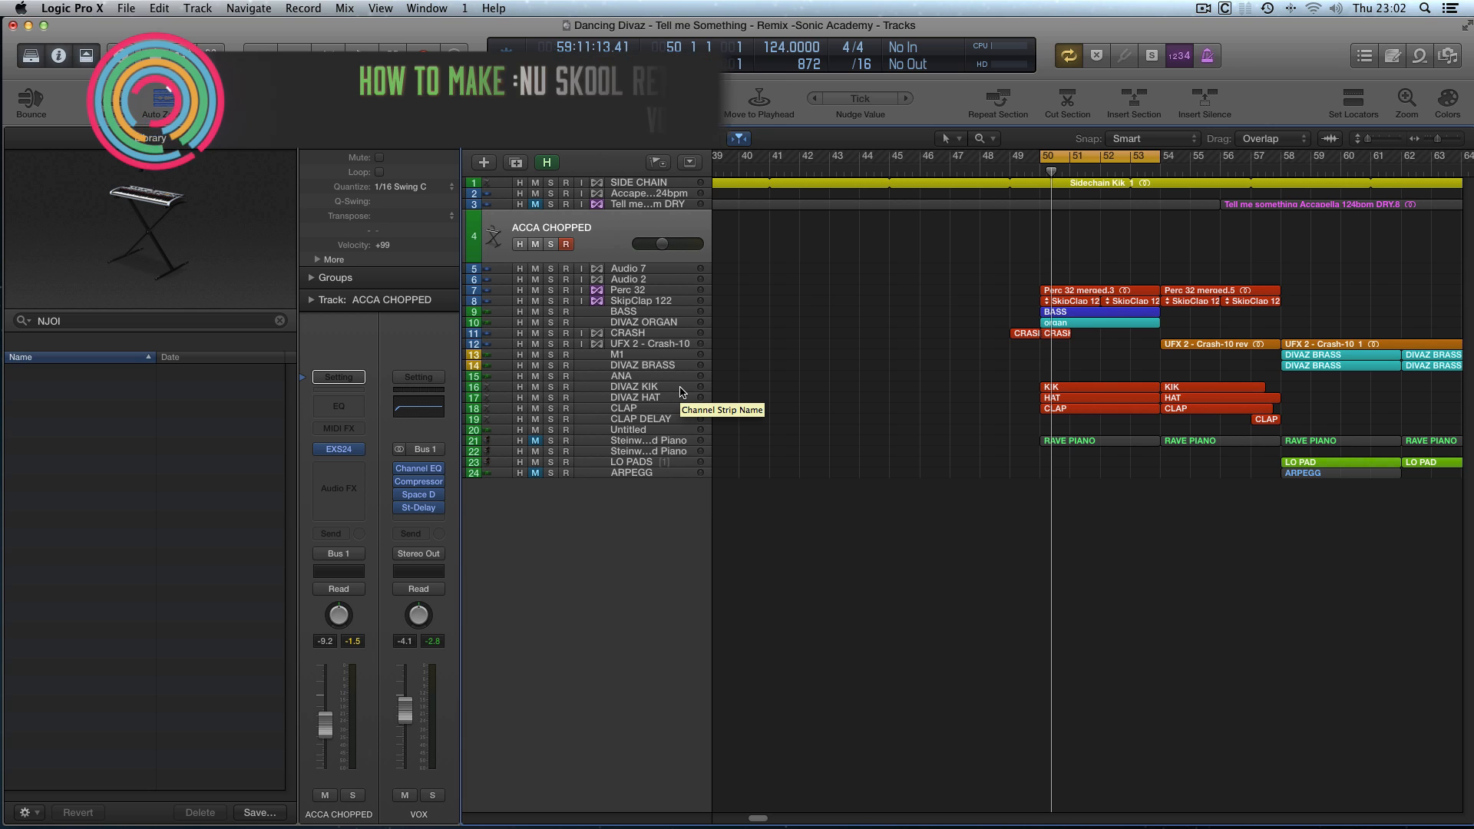
Step: Inspect the sample zones of the ACCA CHOPPED track's EXS24 instrument, and close the editor and plug-in window
click(341, 451)
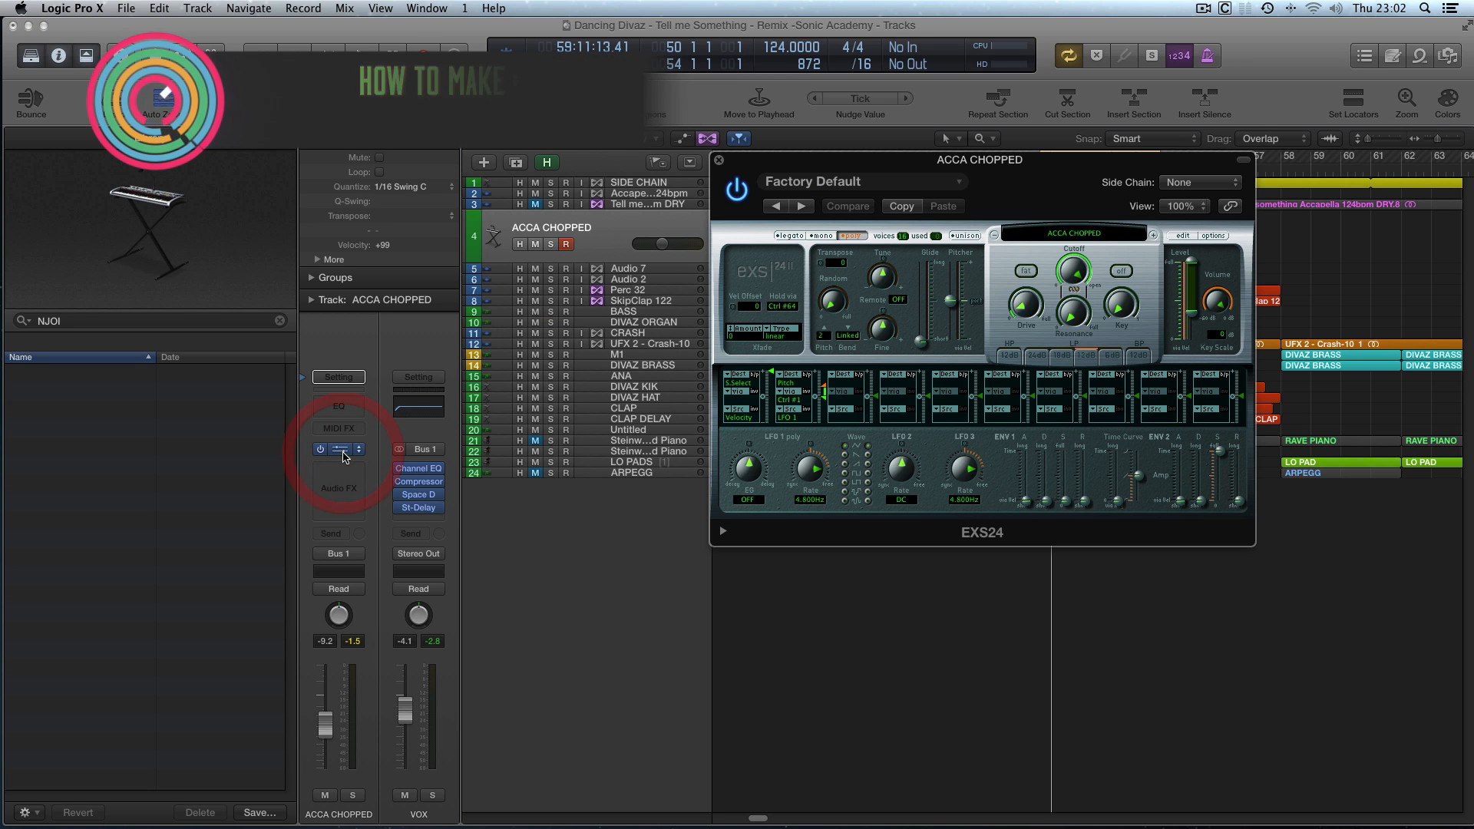
click(1182, 237)
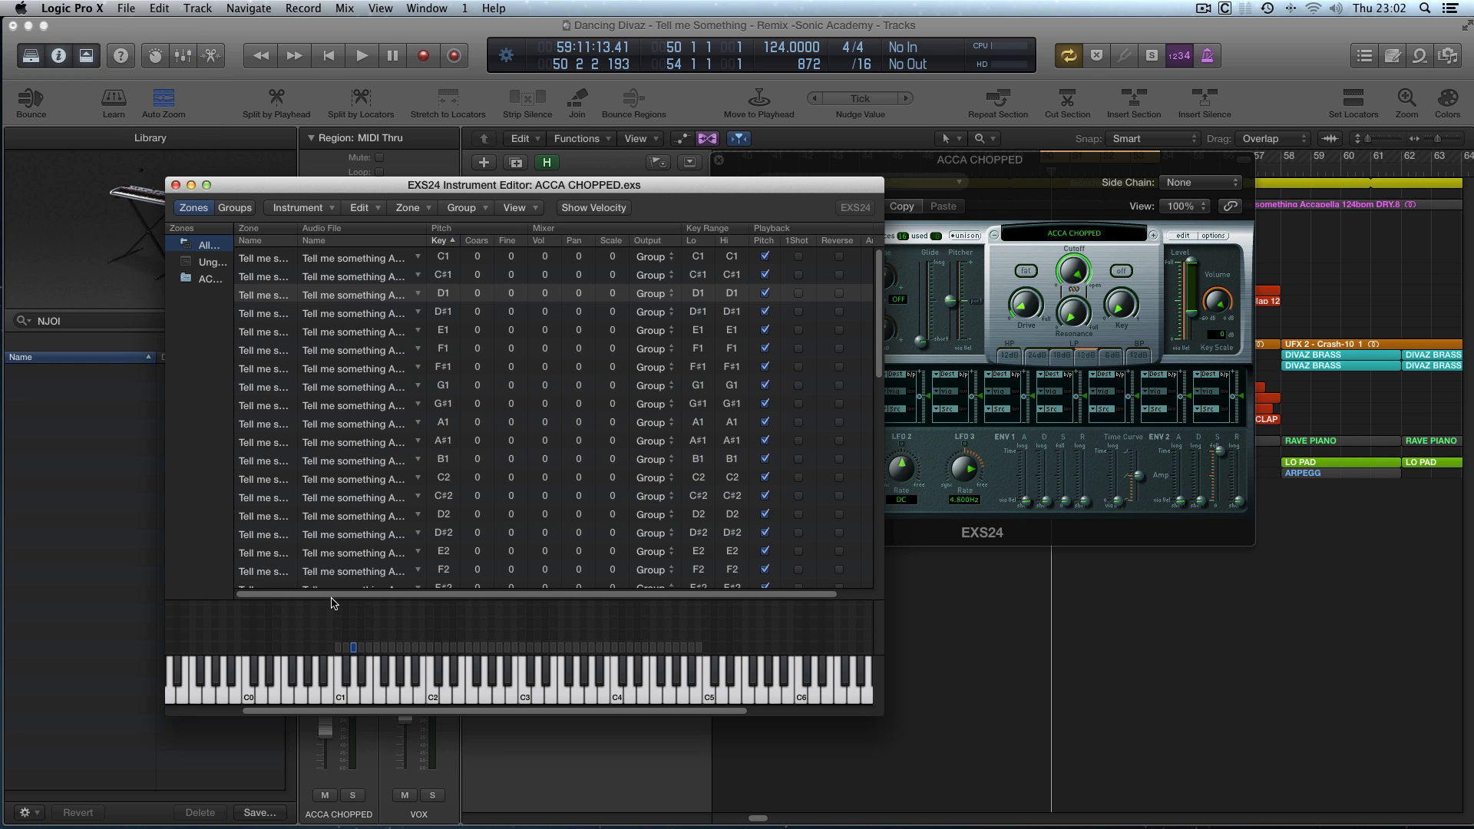
click(176, 185)
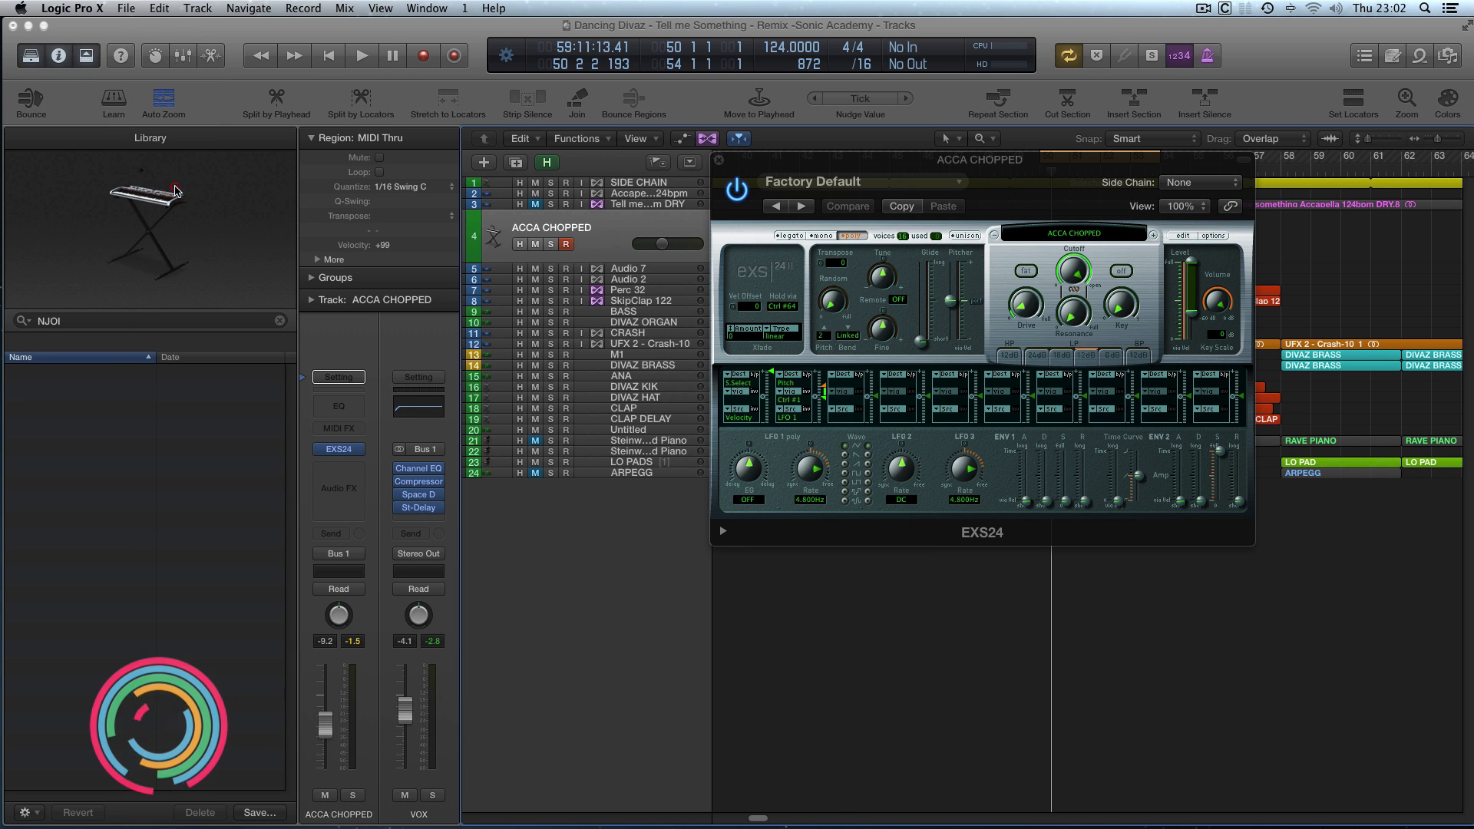
click(717, 161)
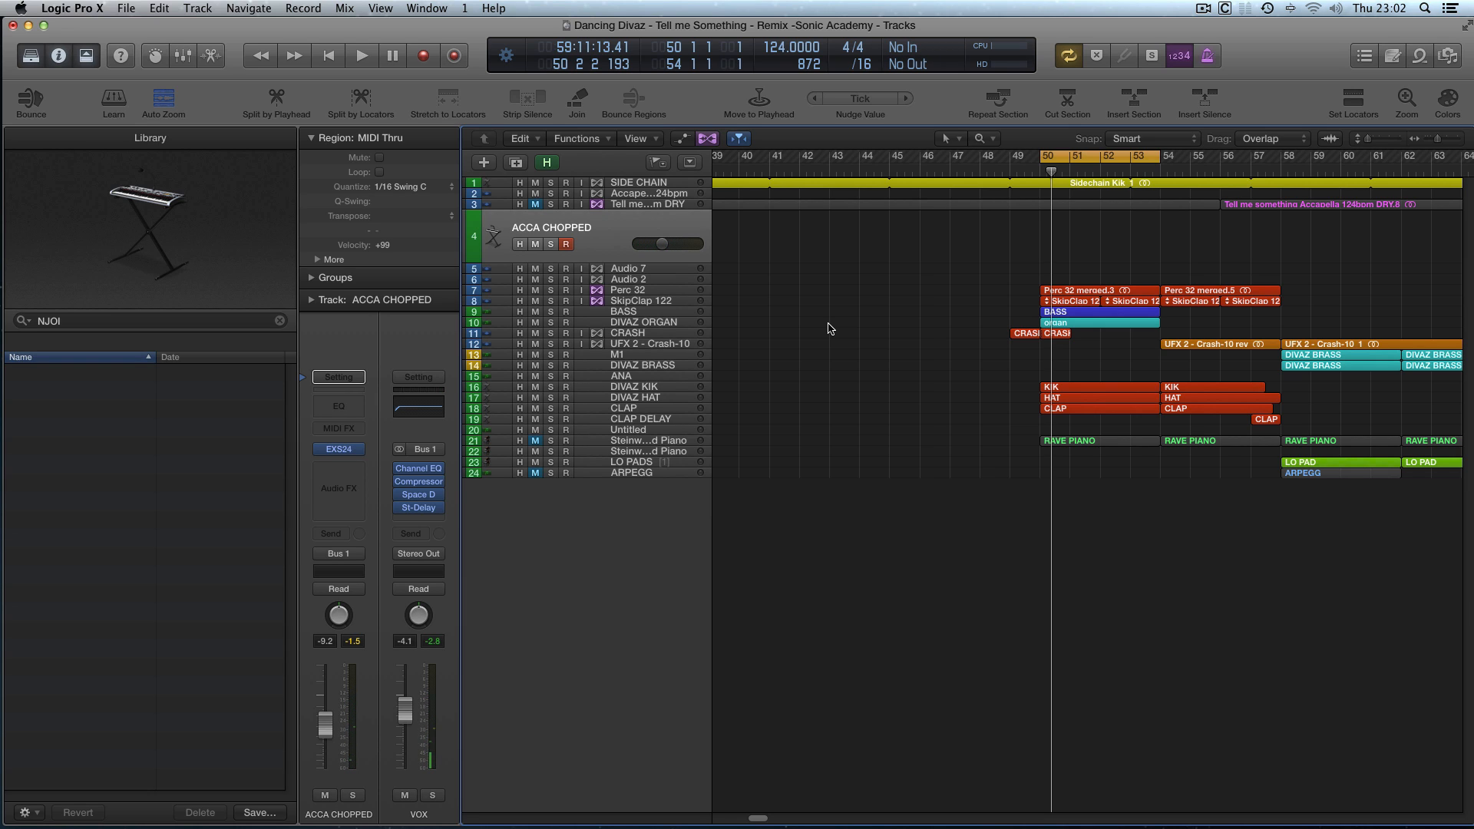
Step: Play the loop from bar 50, restore the recorded ACCA CHOPPED take region by undoing, and make take 1 active
key(space)
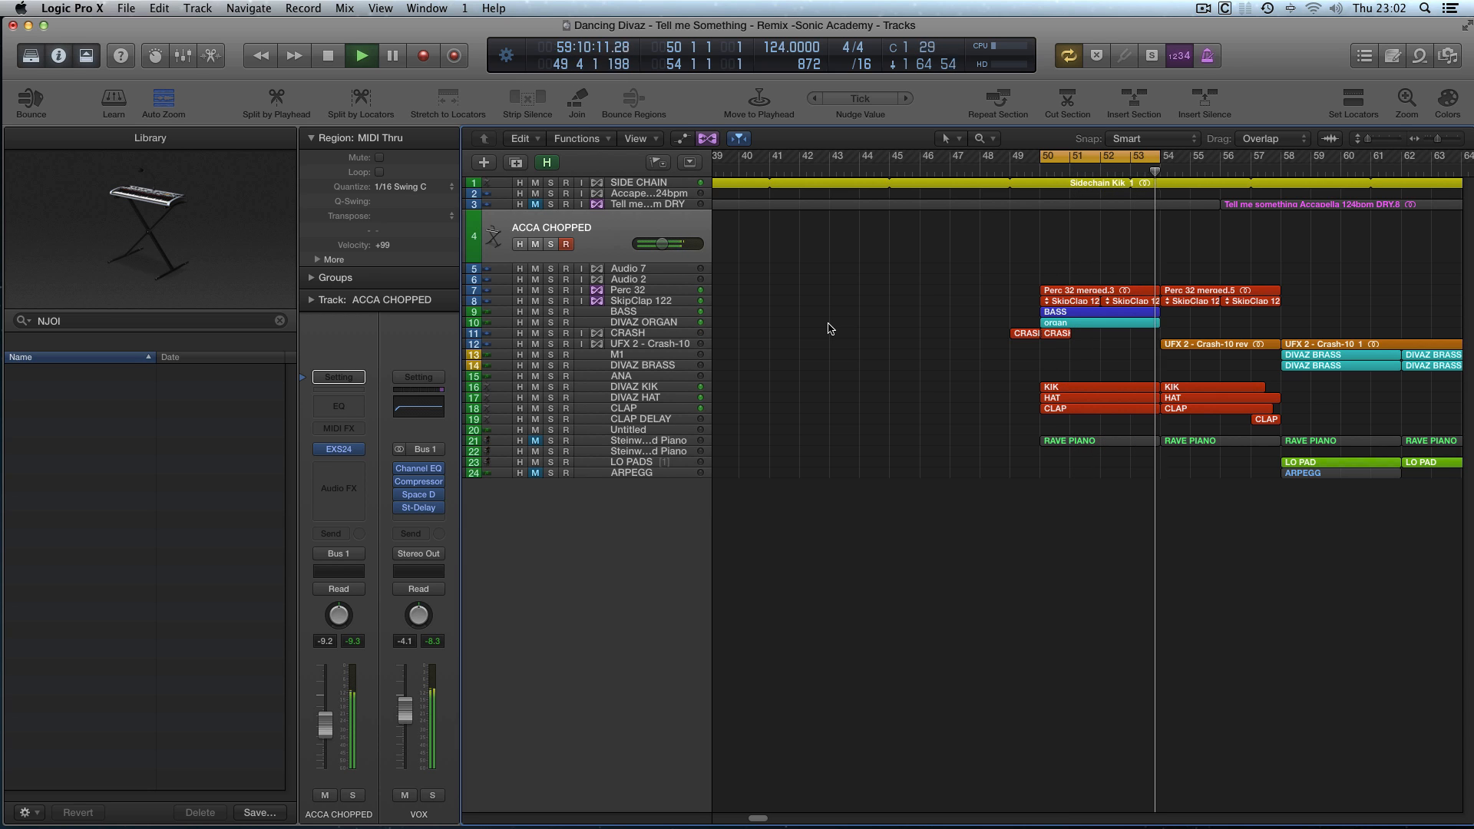
key(space)
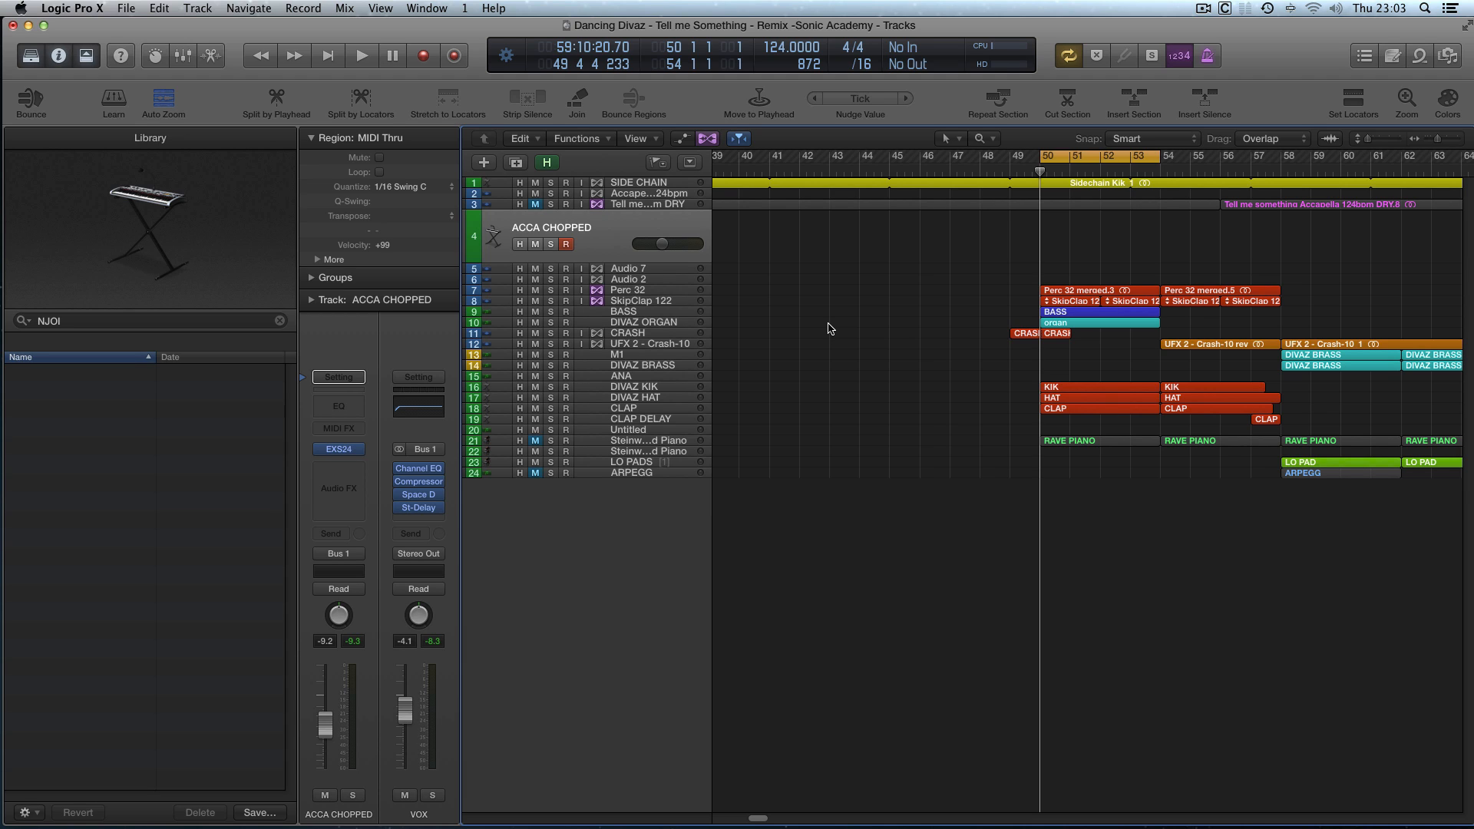
key(super+z)
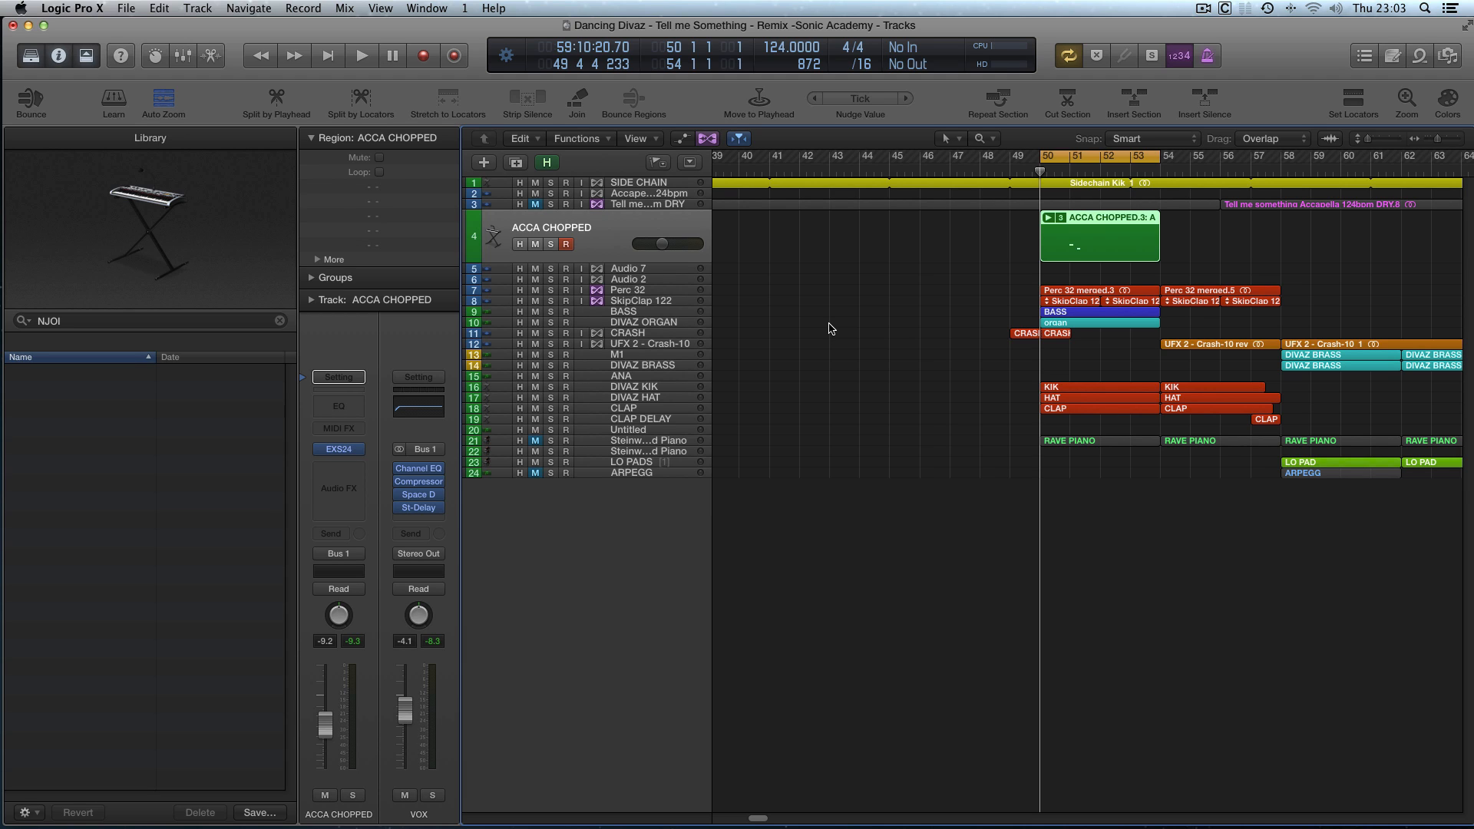
click(1061, 221)
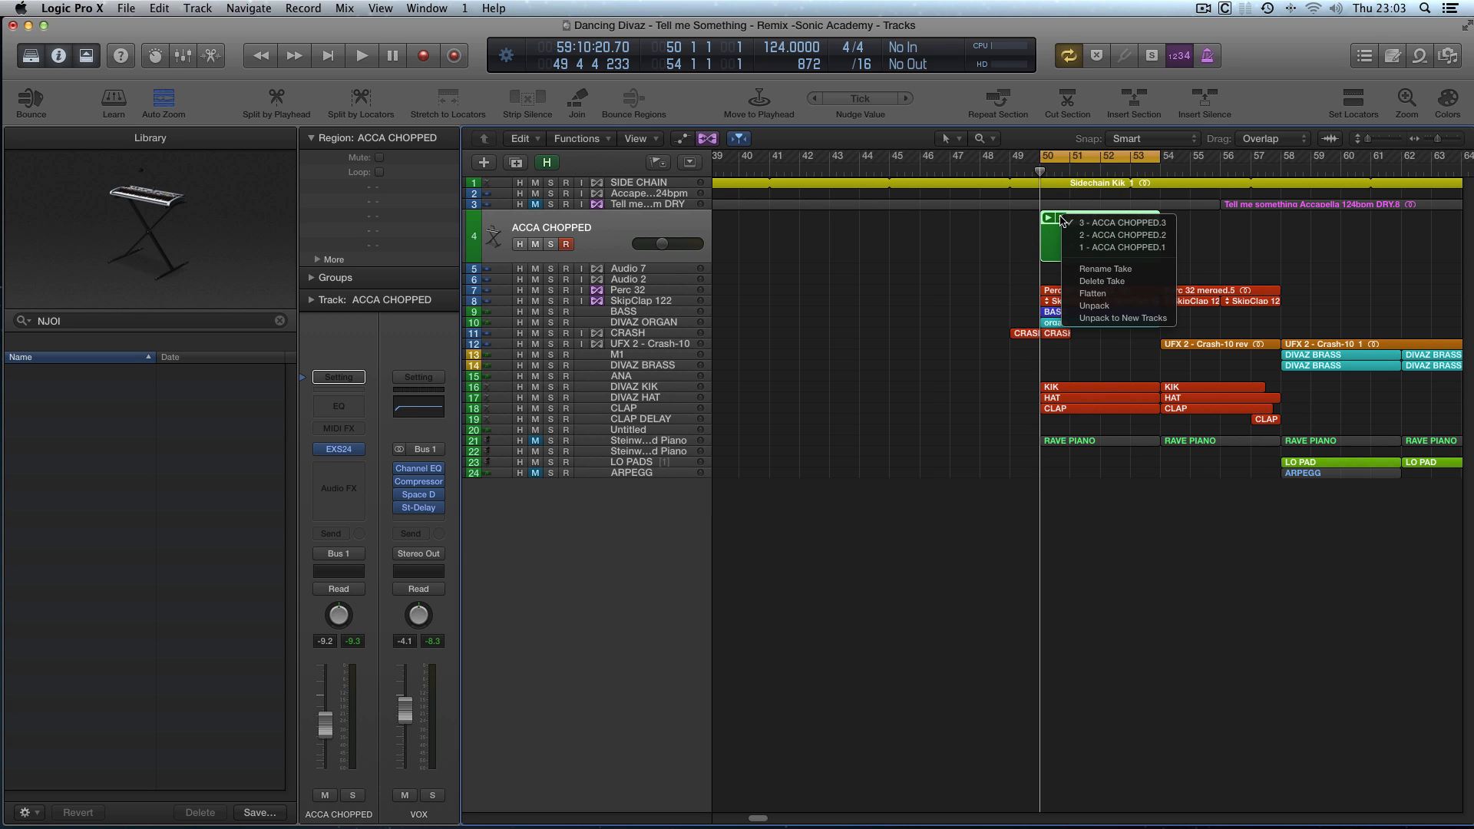
click(1077, 250)
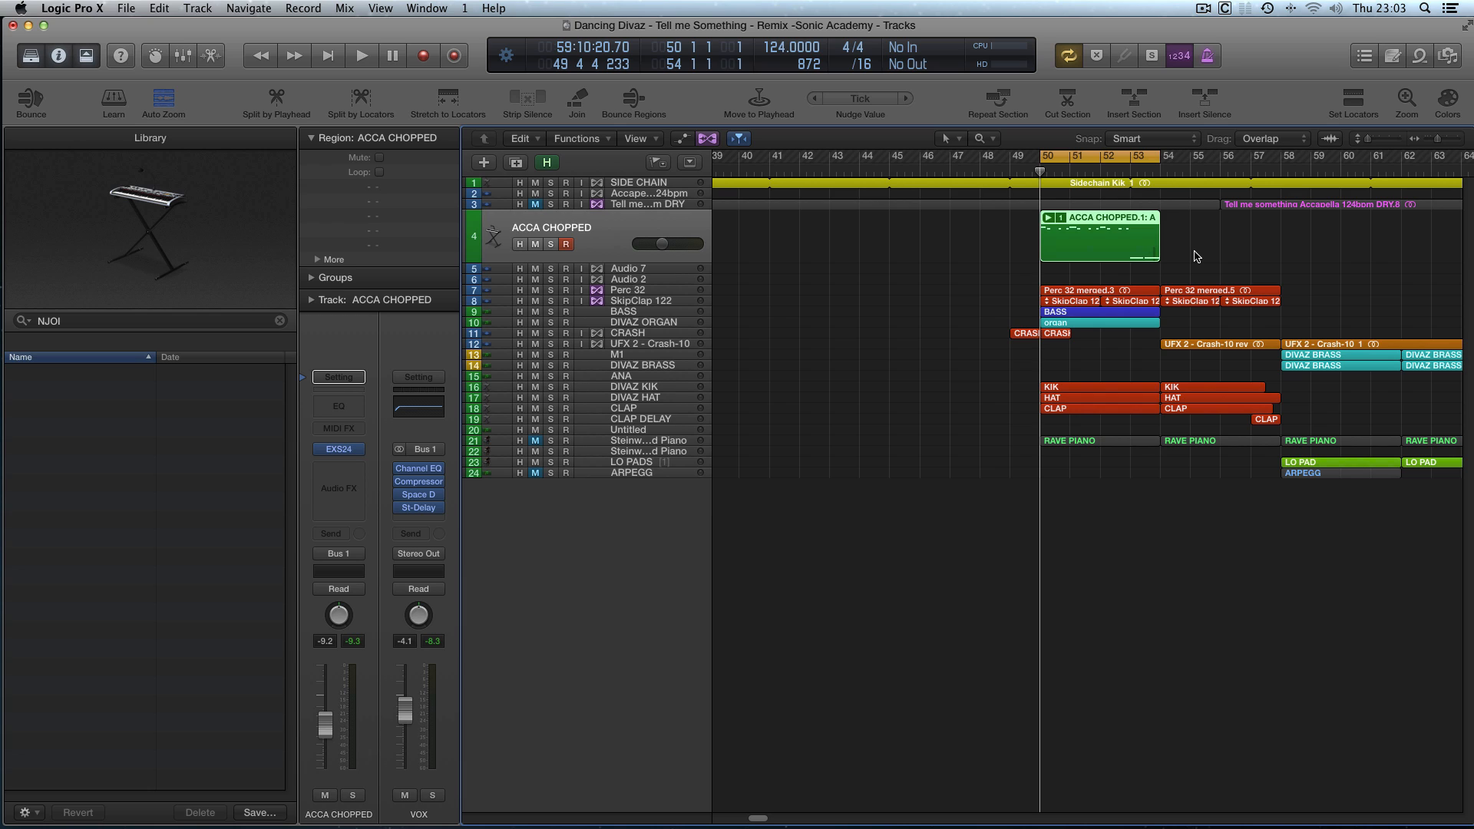
Step: Audition take 1 of the ACCA CHOPPED region in the loop and flatten its take folder
key(super+Right)
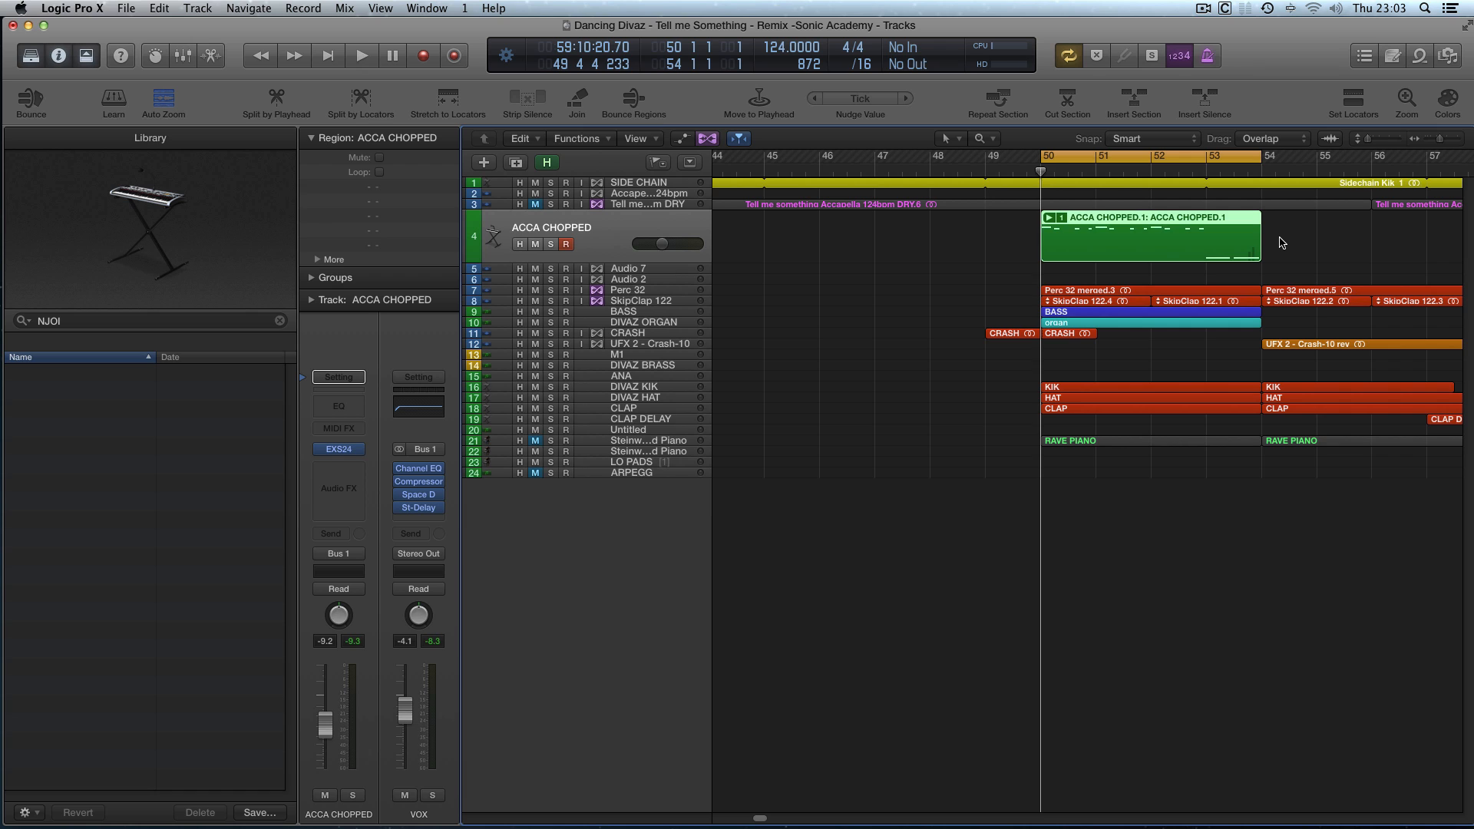
key(space)
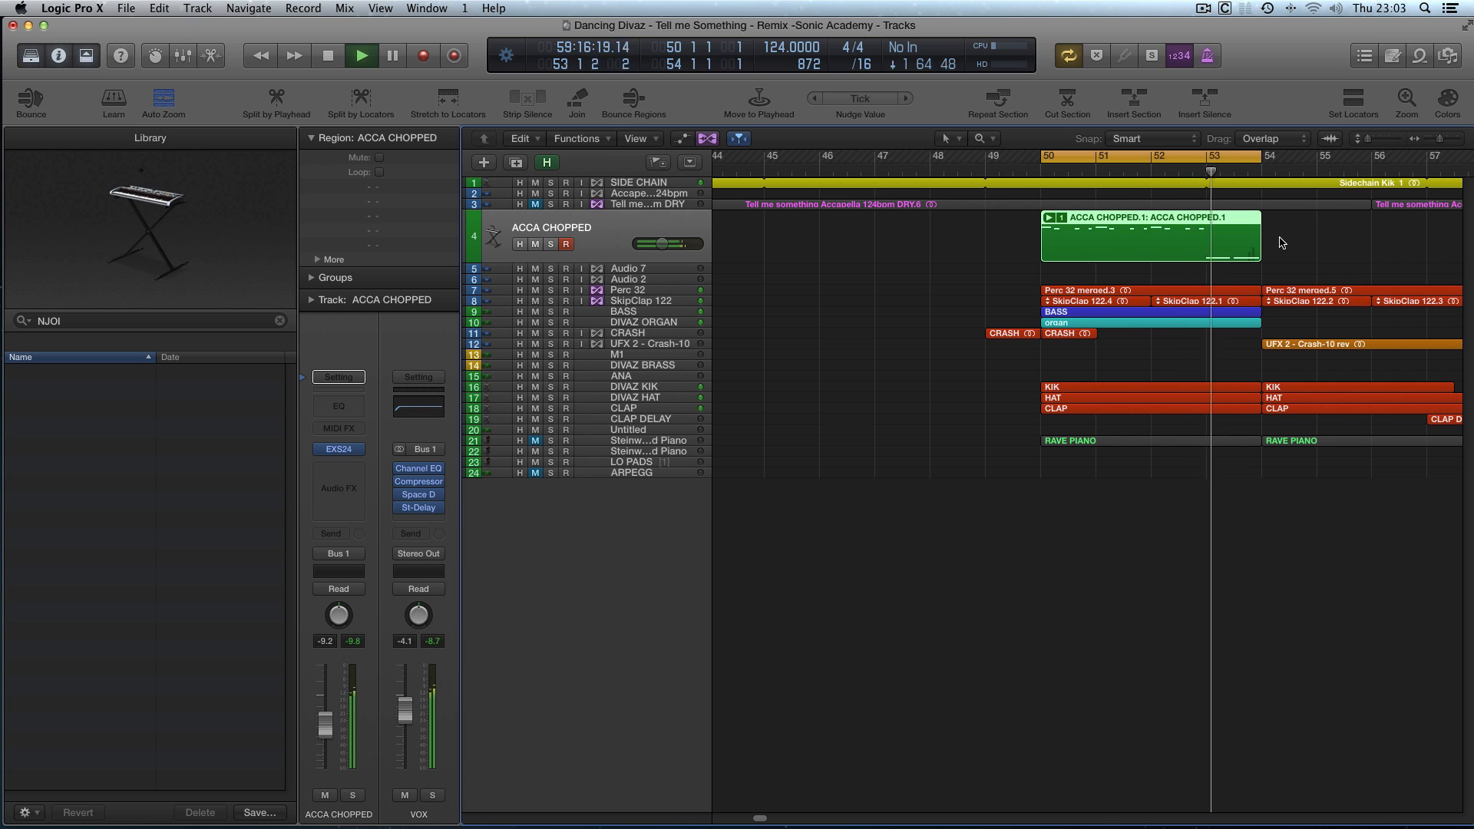
key(space)
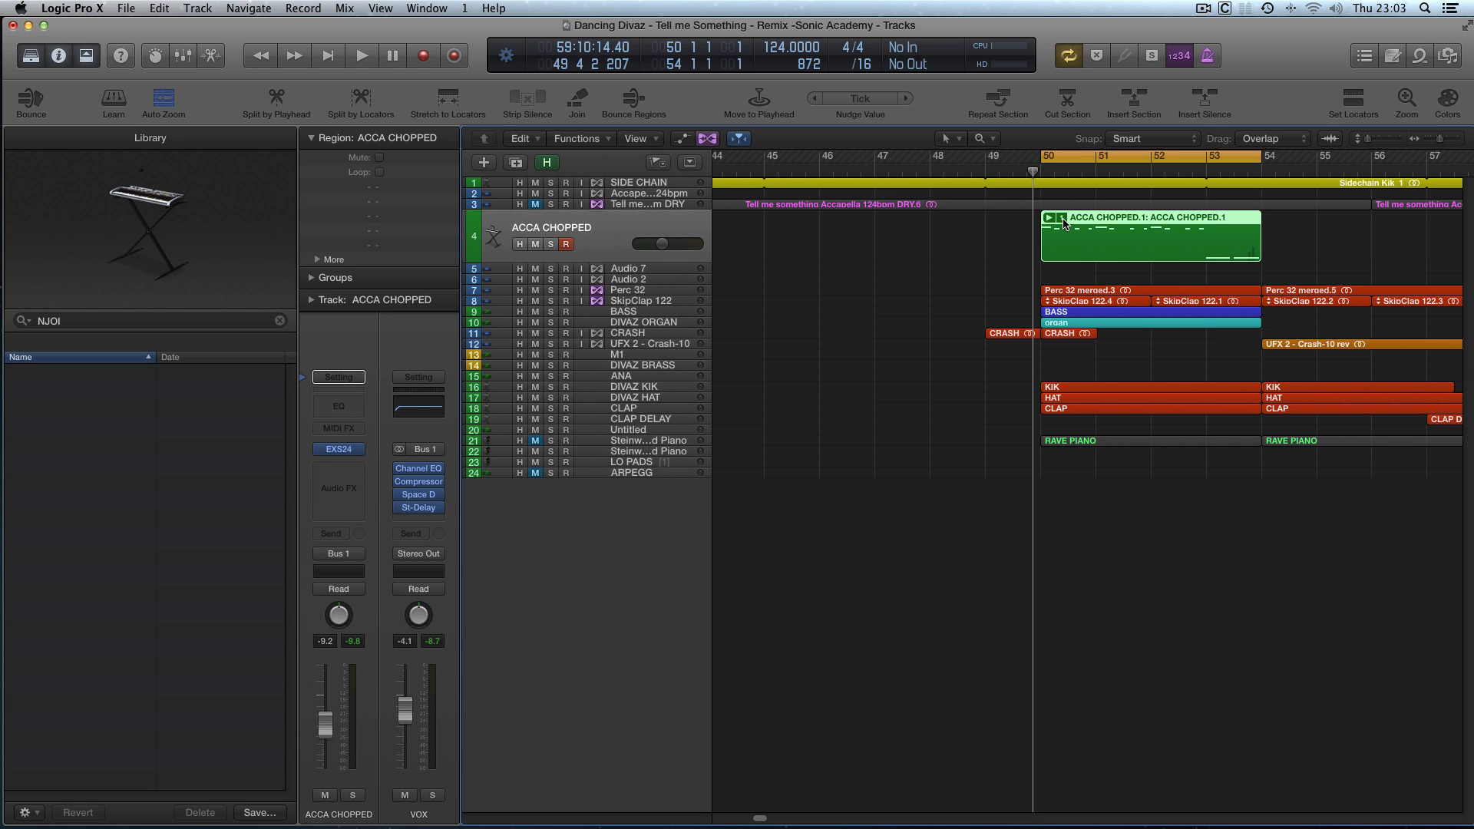
click(1062, 218)
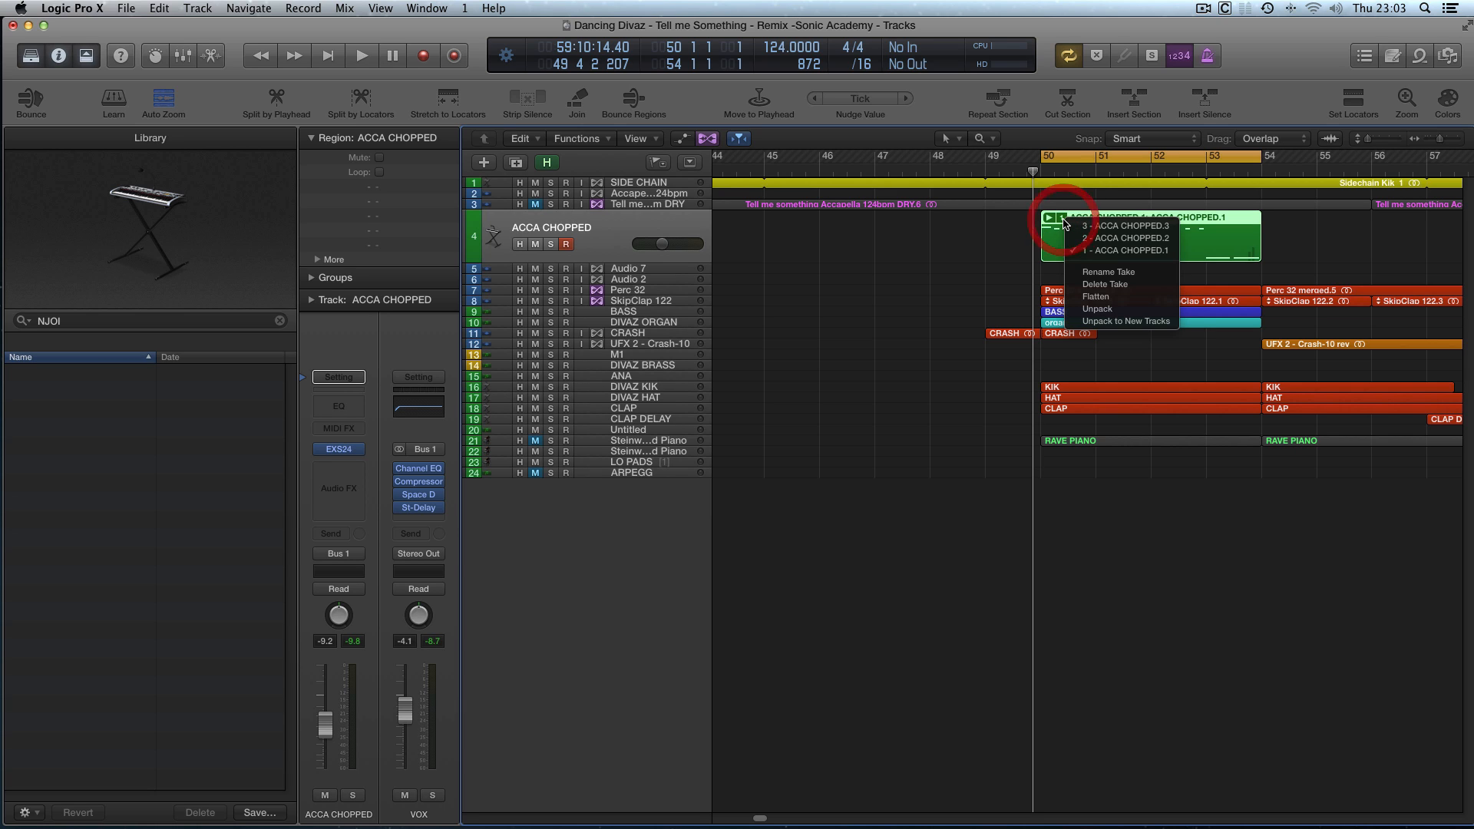
click(1114, 309)
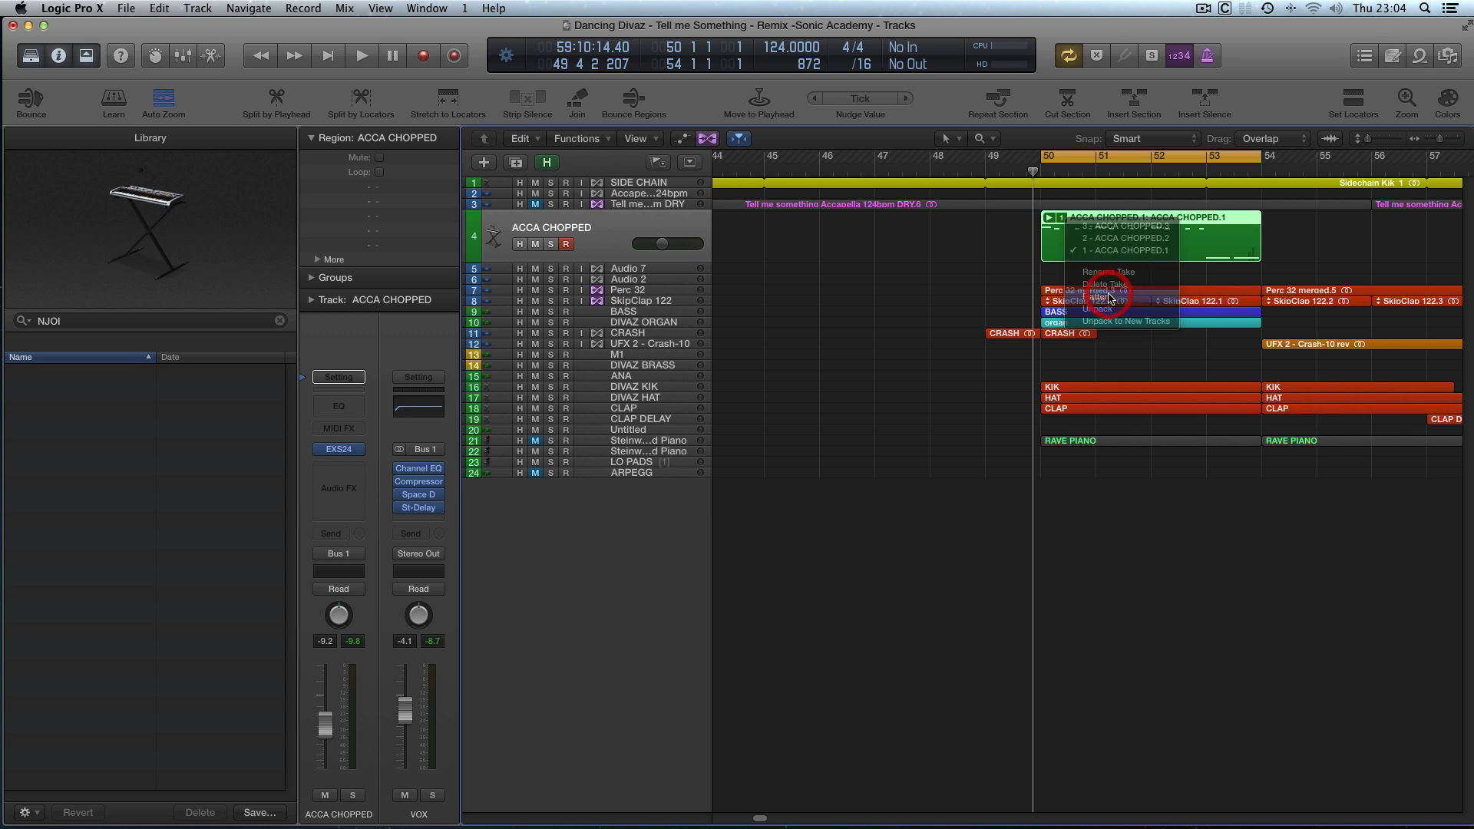
right_click(1110, 220)
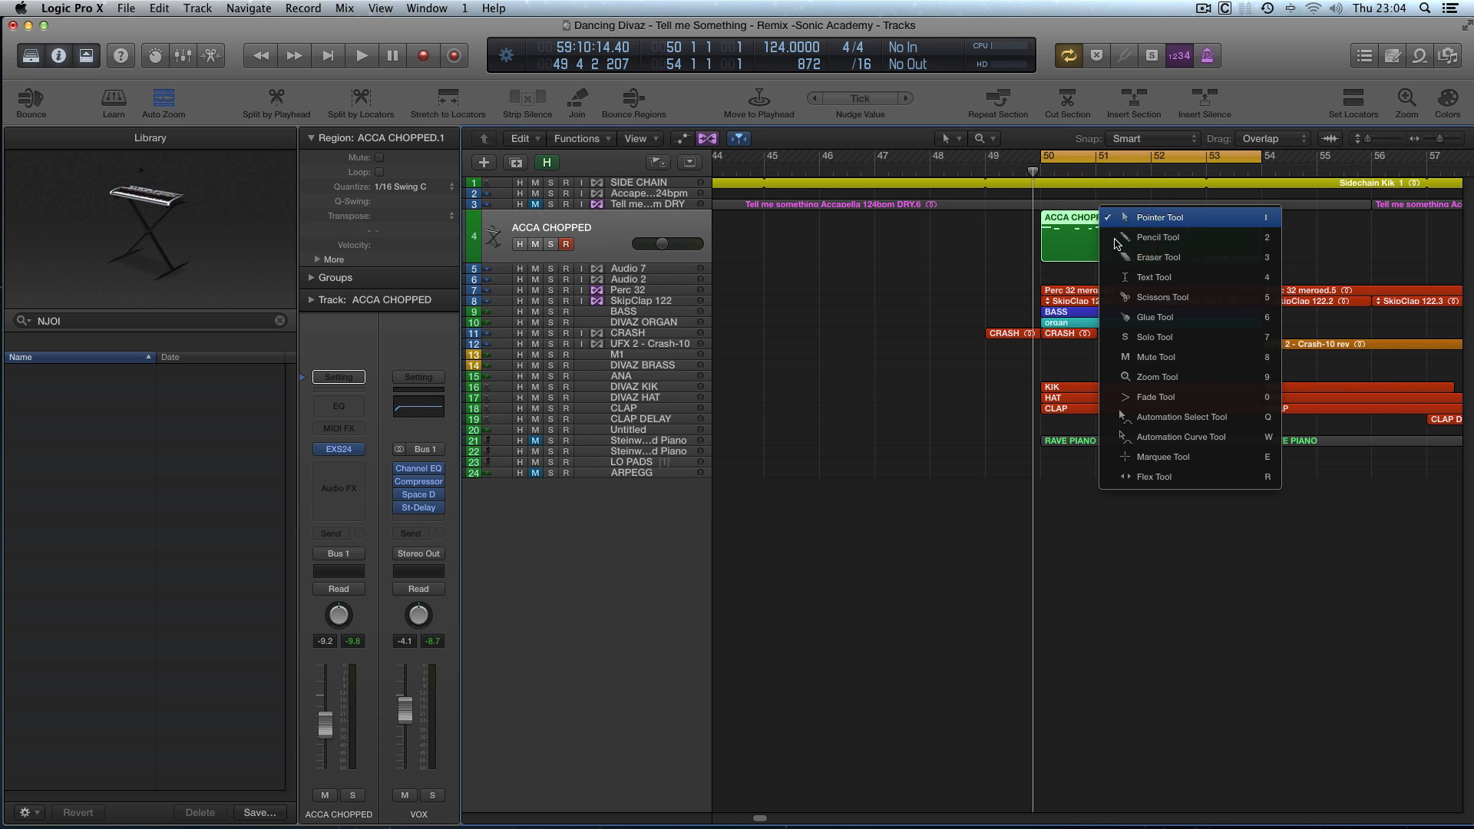
click(933, 266)
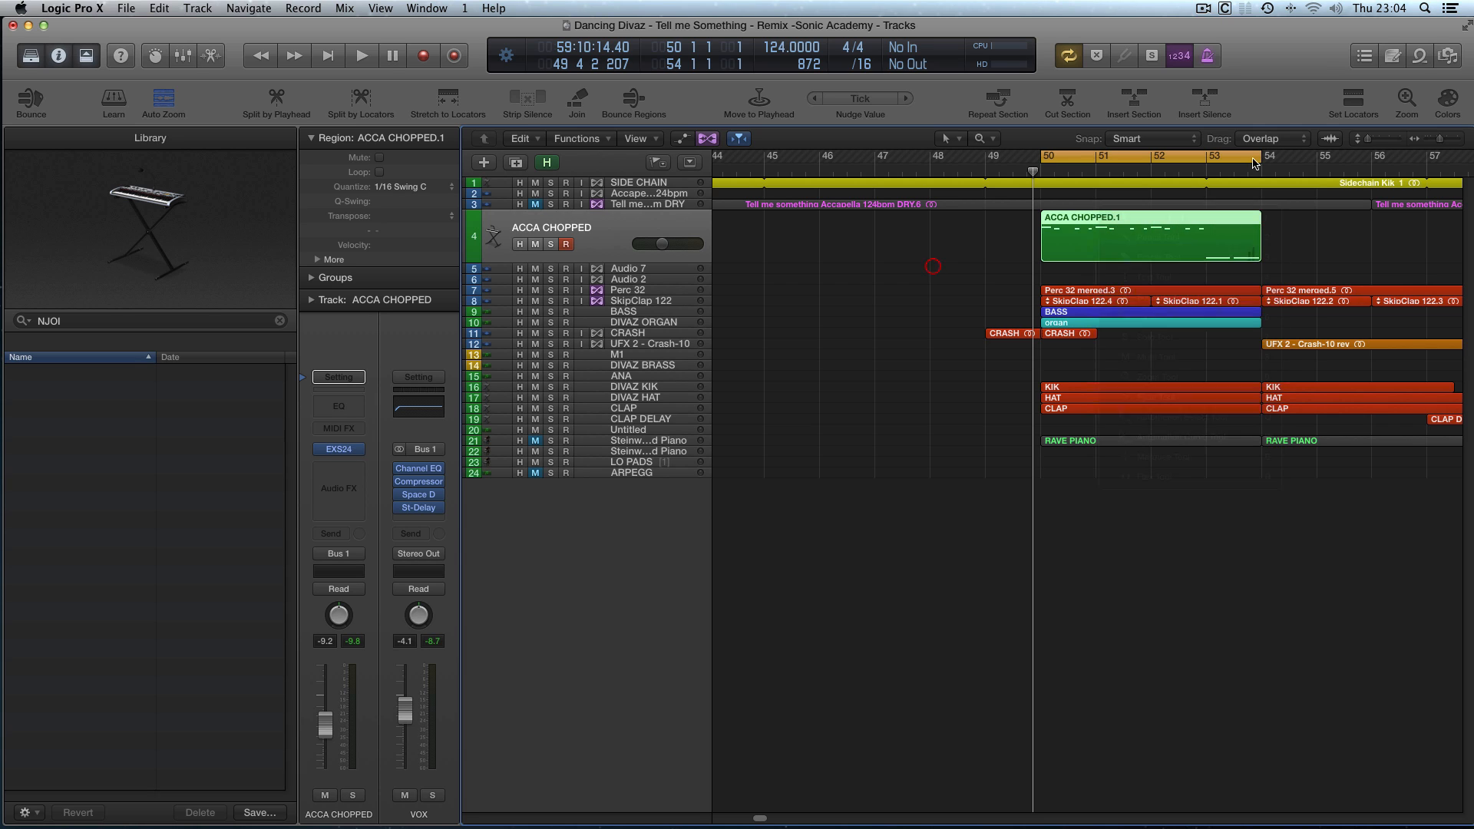
Step: Color the flattened ACCA CHOPPED region purple
click(1435, 103)
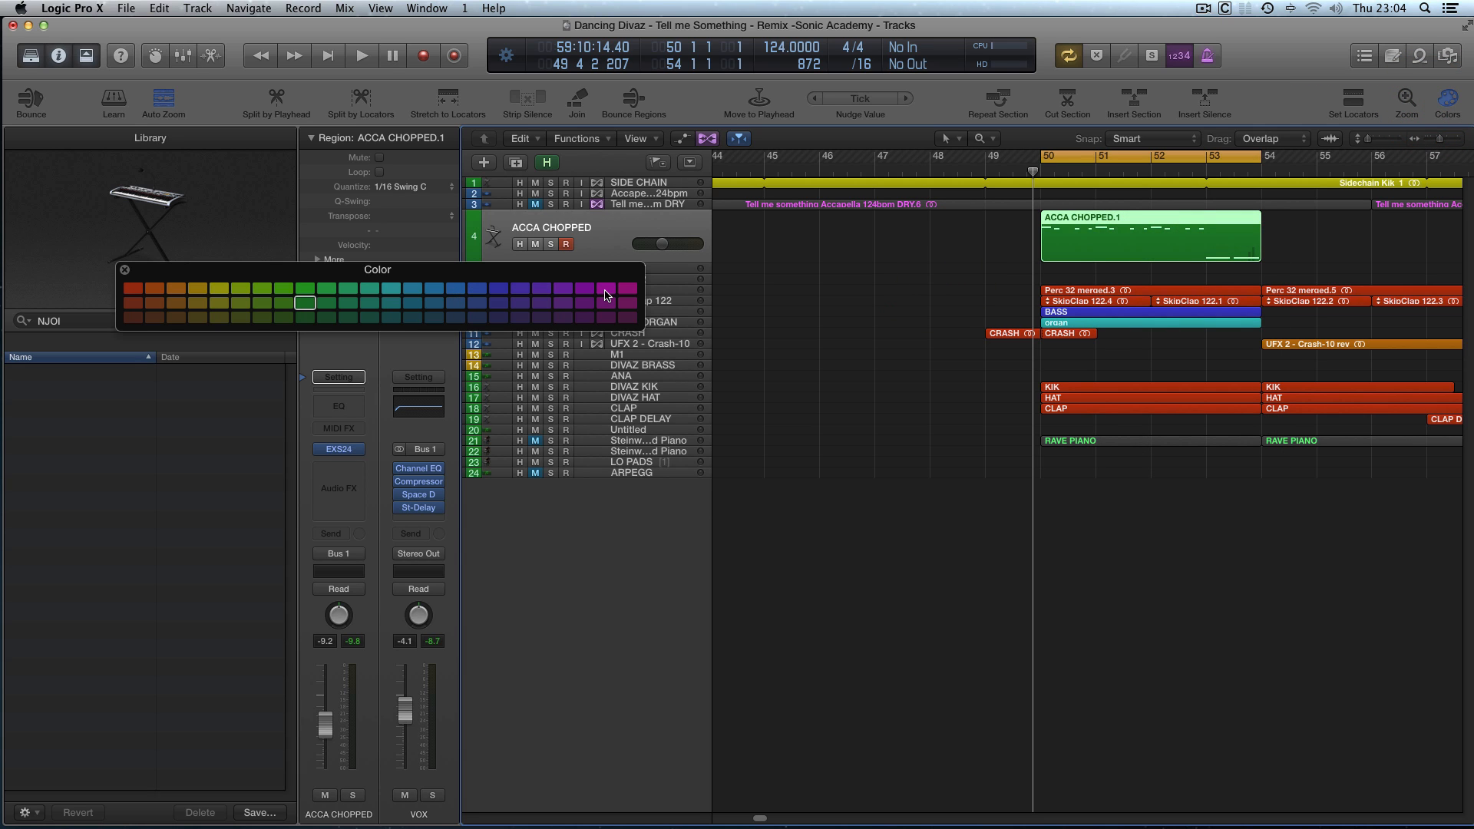
click(607, 295)
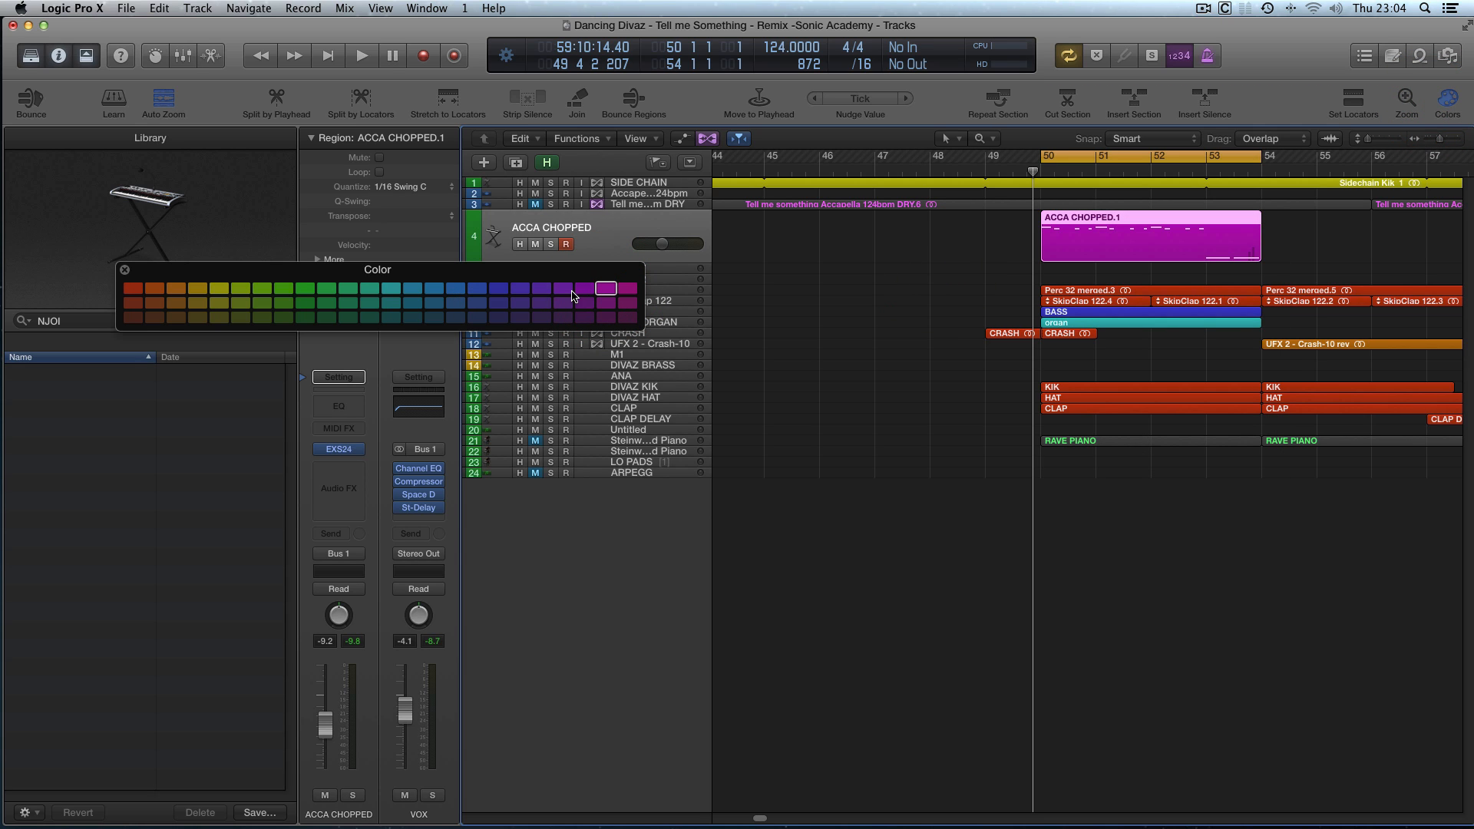
click(565, 291)
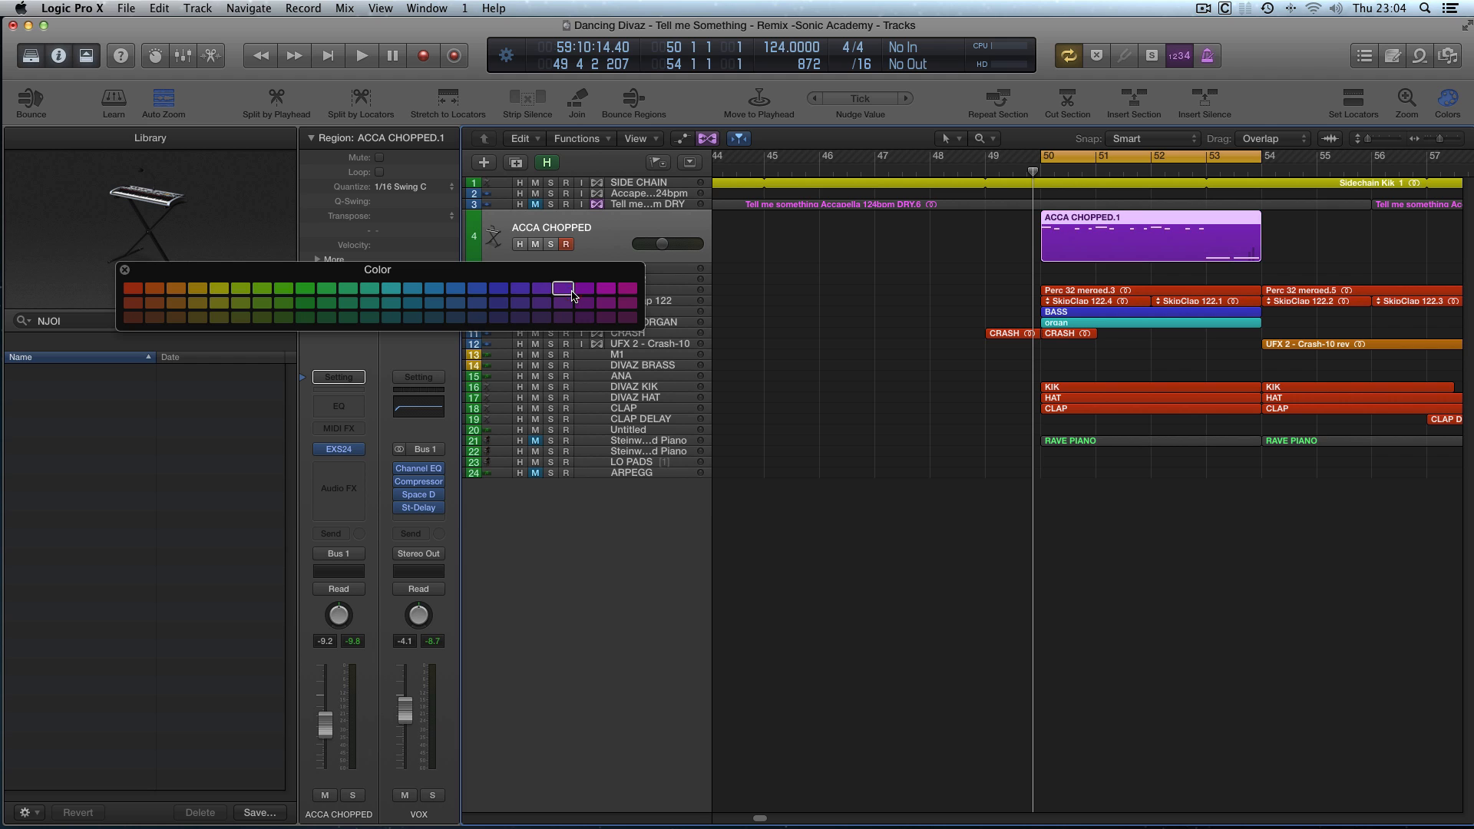
click(126, 272)
click(1299, 230)
Step: Copy the ACCA CHOPPED region to bar 54 and set the cycle range to bars 54–58
key(super+Left)
key(super+Left)
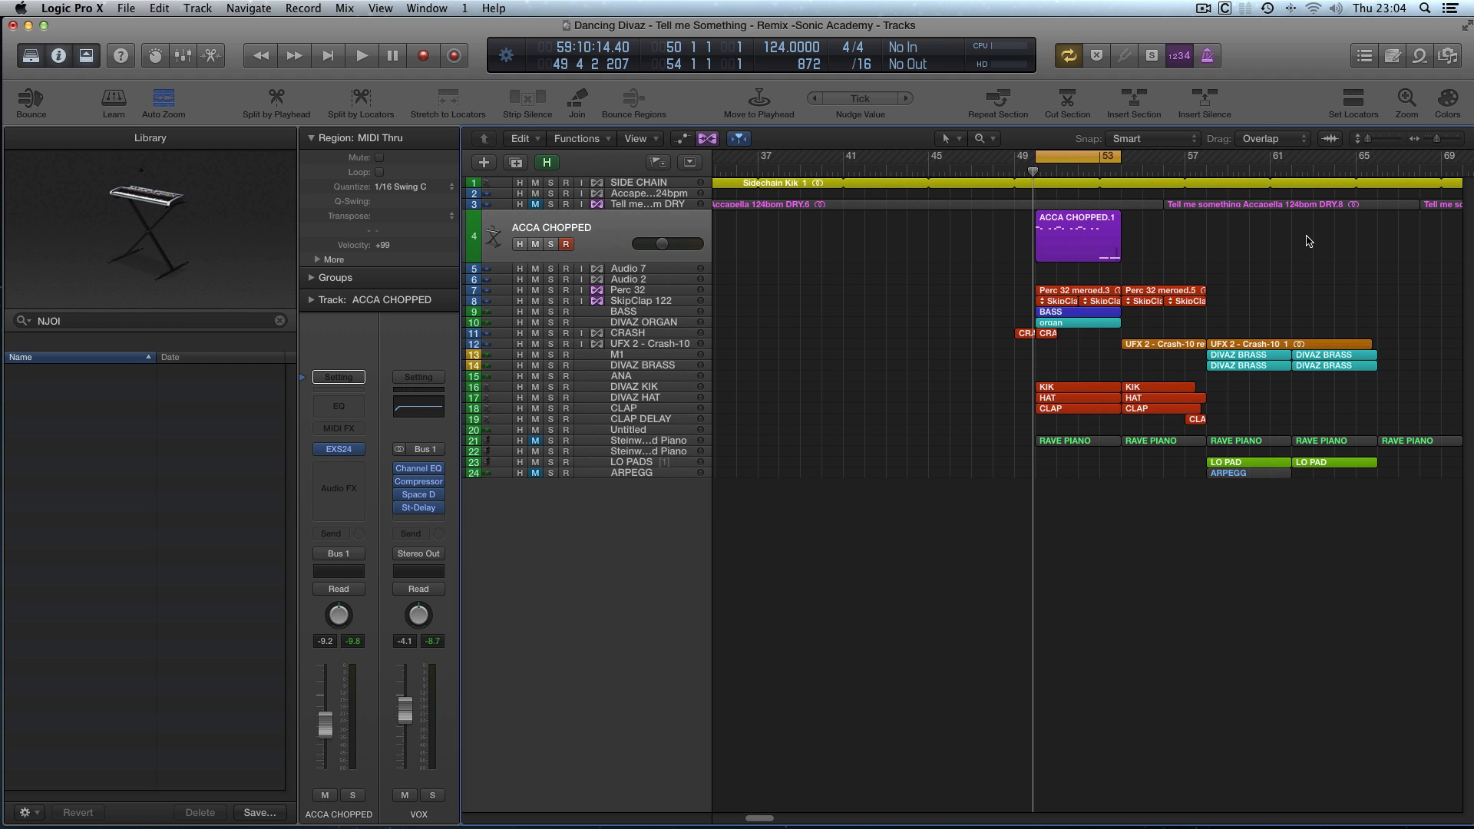
drag(1105, 225, 1158, 230)
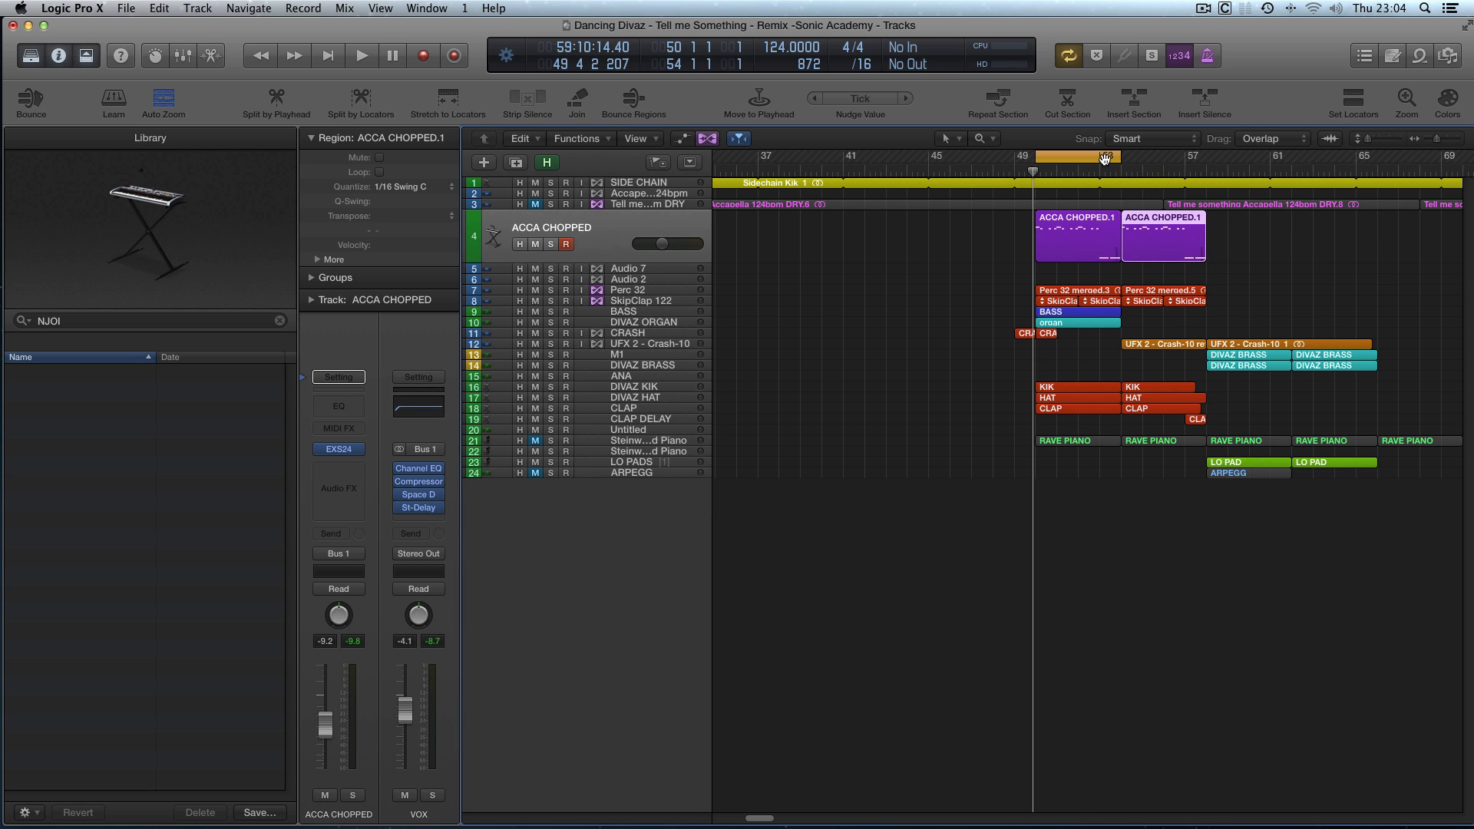
click(1105, 160)
key(super+u)
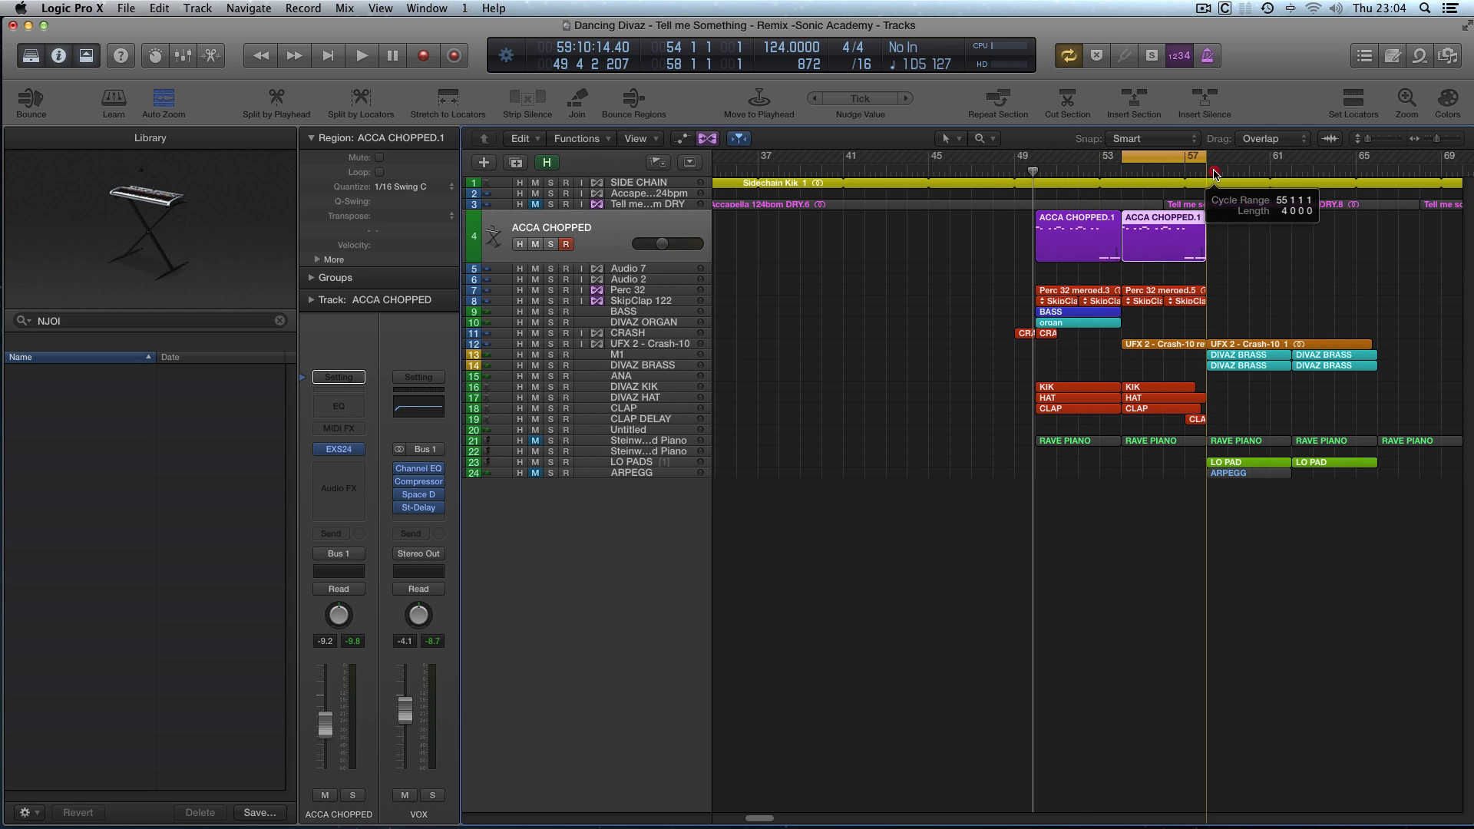
Step: Copy the BASS and organ regions from bar 50 to bar 54, beneath the second ACCA CHOPPED region
click(1278, 288)
key(super+Right)
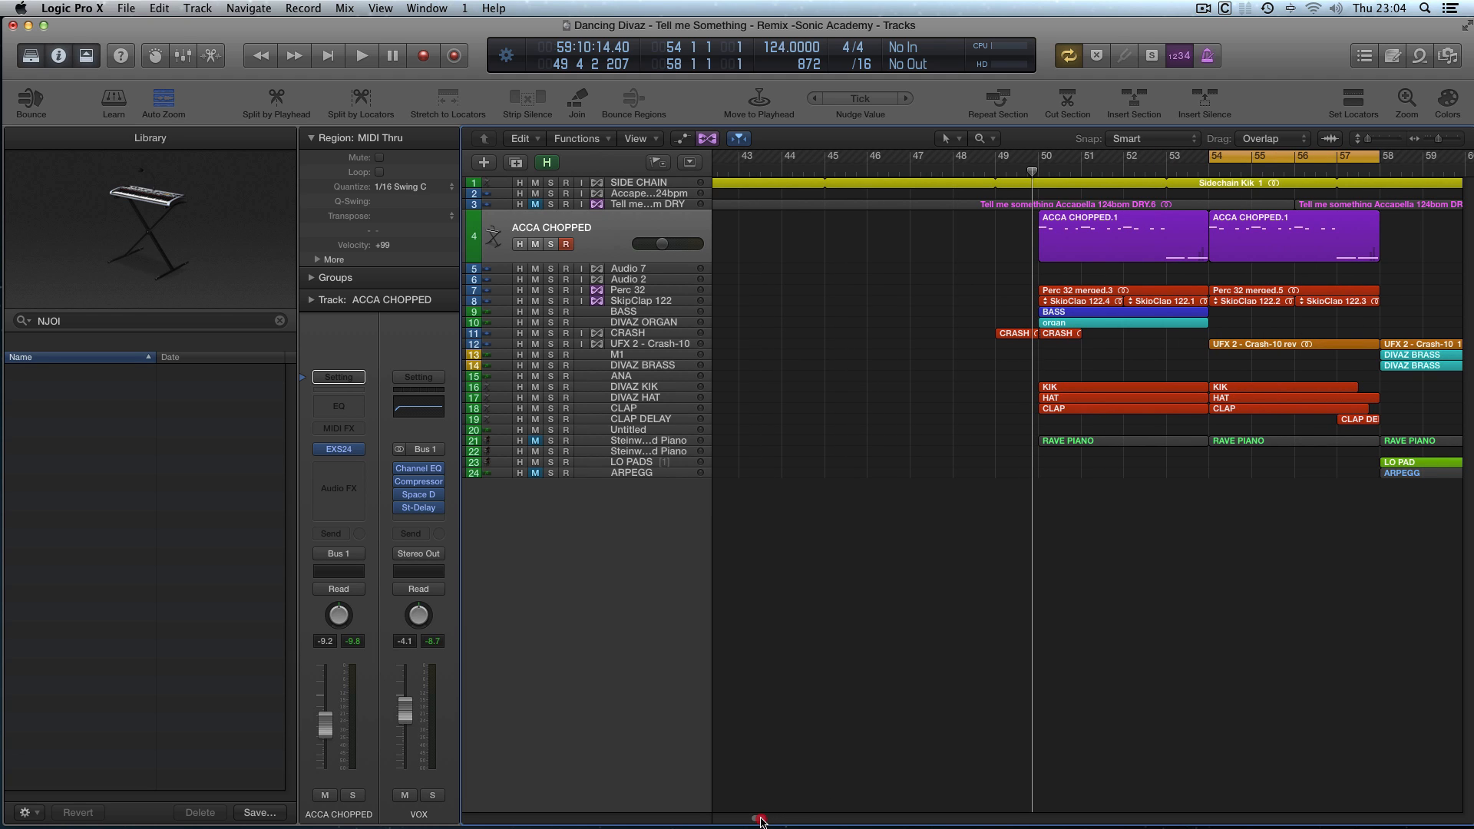
drag(760, 820, 762, 818)
click(1202, 274)
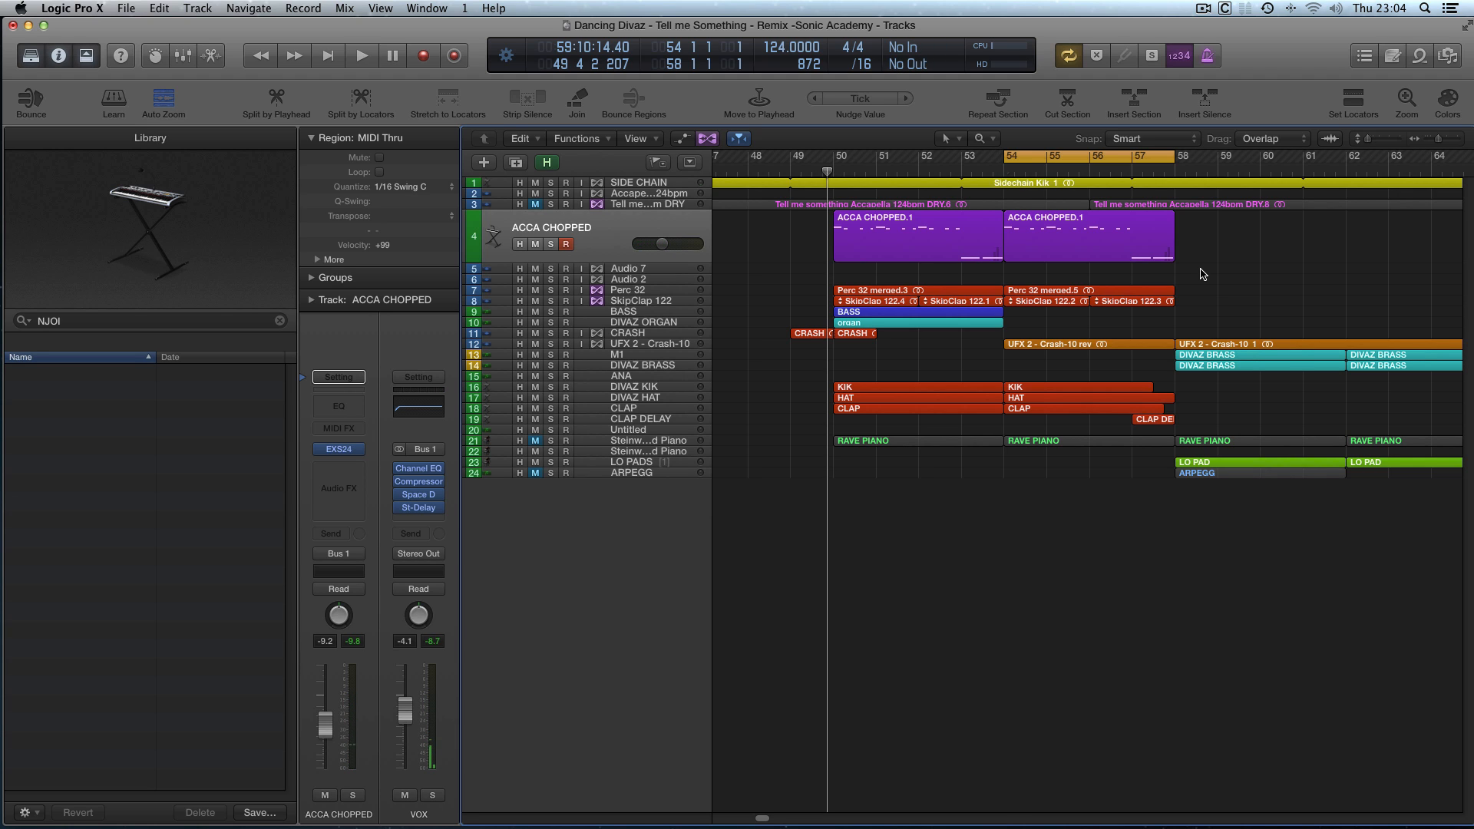
key(space)
key(space)
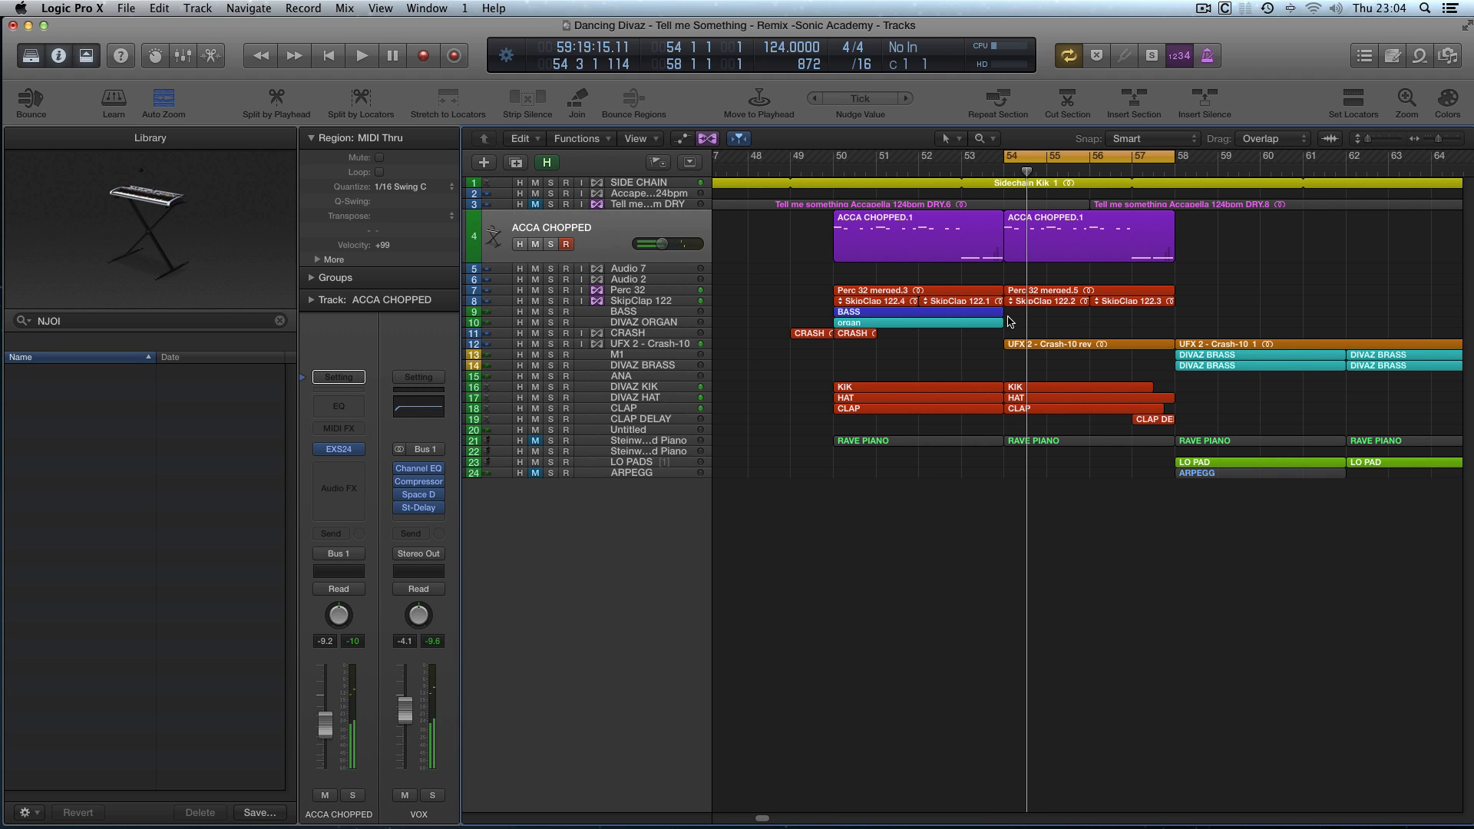
drag(1011, 314, 941, 327)
drag(942, 315, 1115, 313)
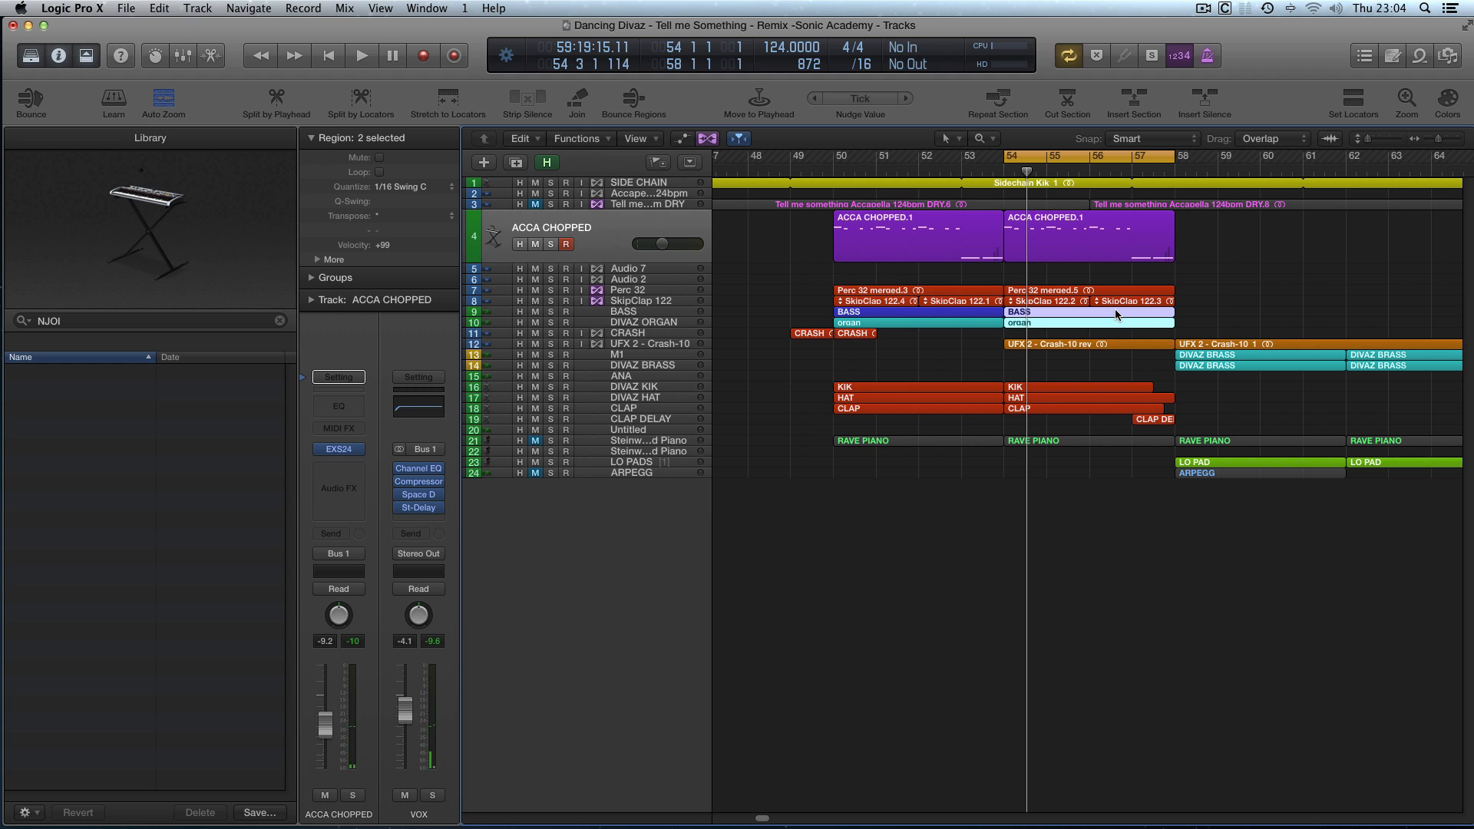
Step: Listen to the cycle from bar 54 and shorten the second ACCA CHOPPED region to end at bar 57
key(space)
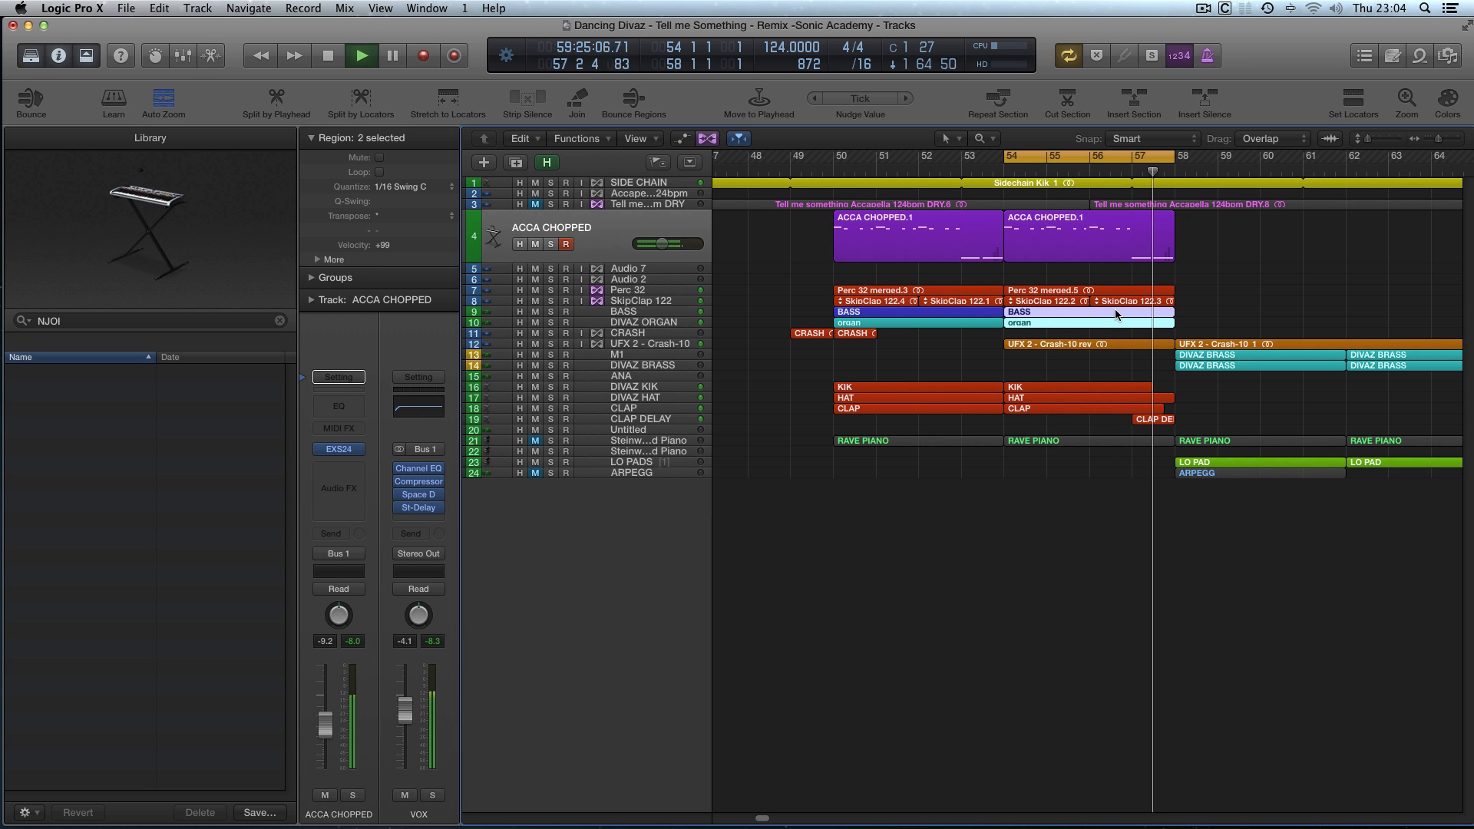
key(space)
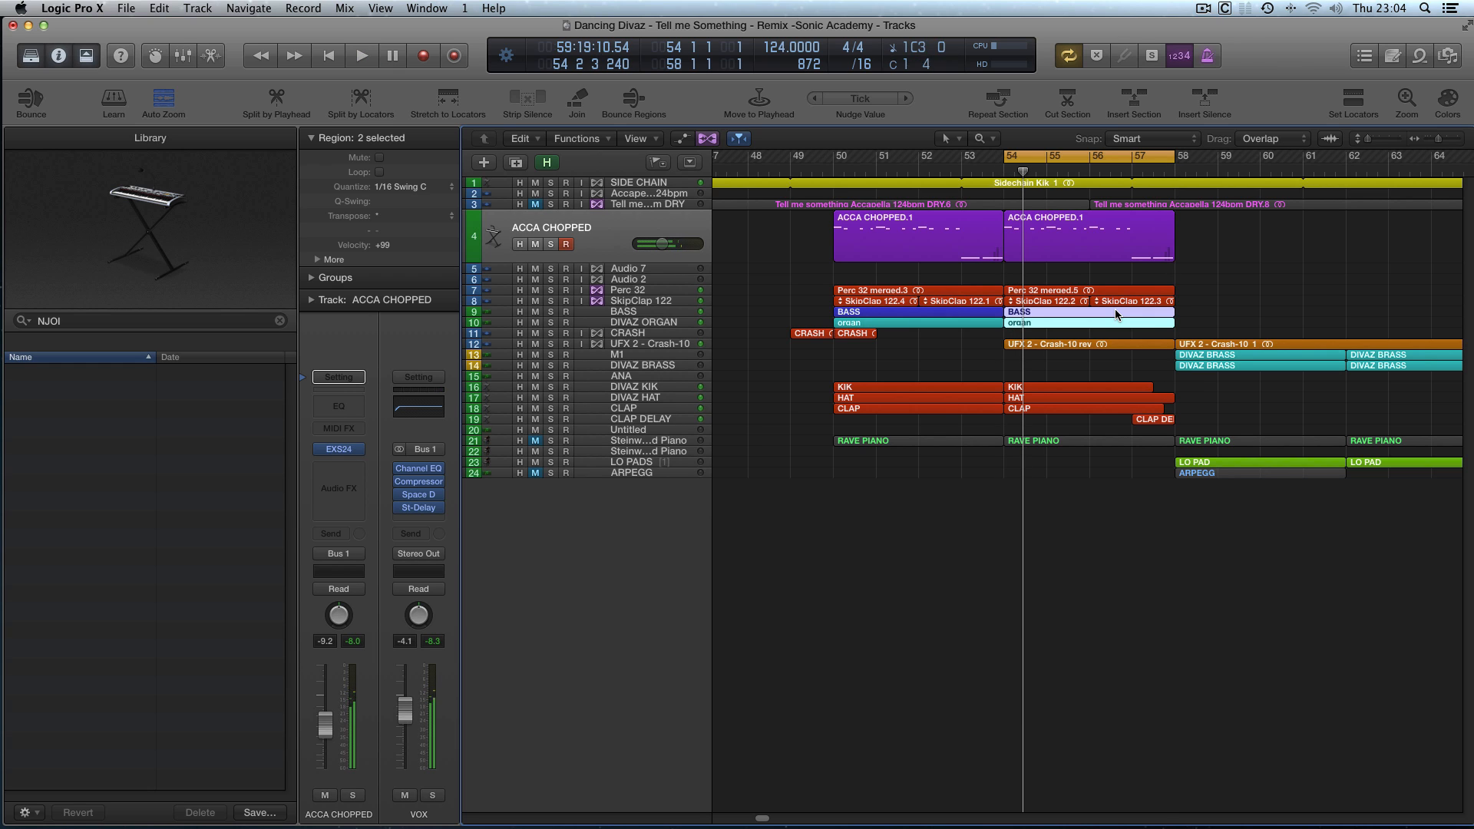
drag(1171, 257, 1130, 259)
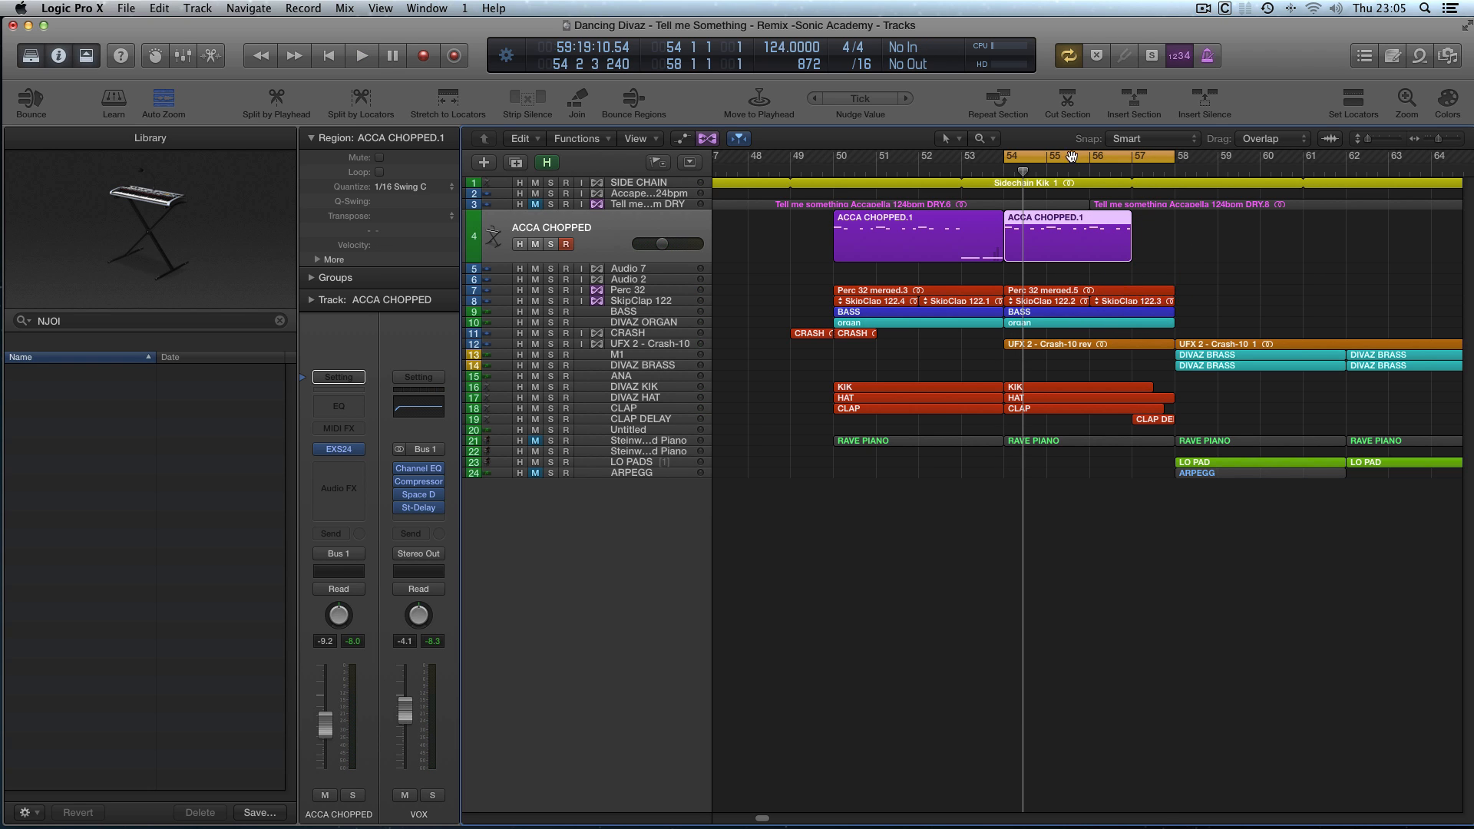
click(1087, 153)
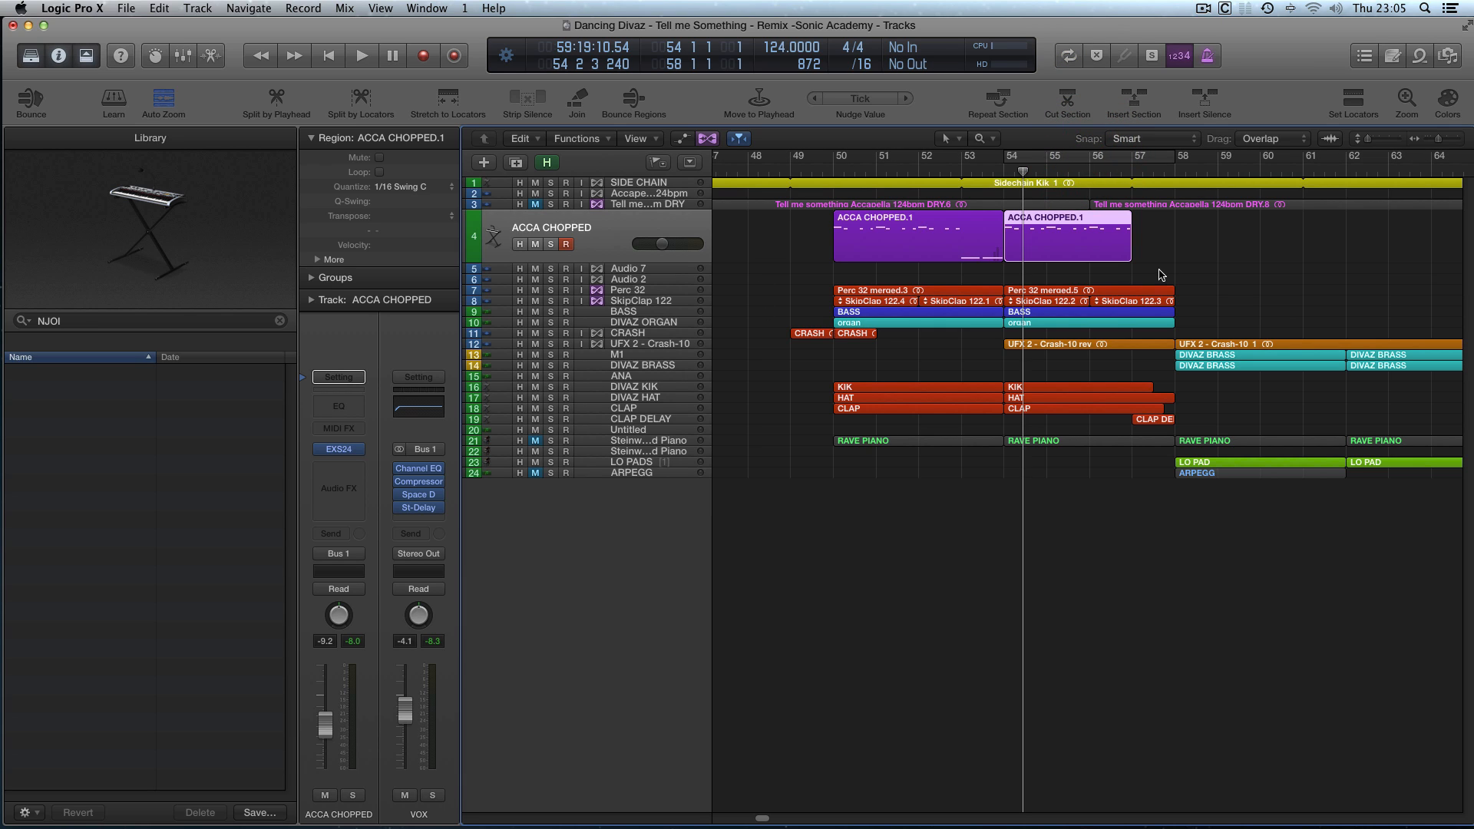
click(1034, 159)
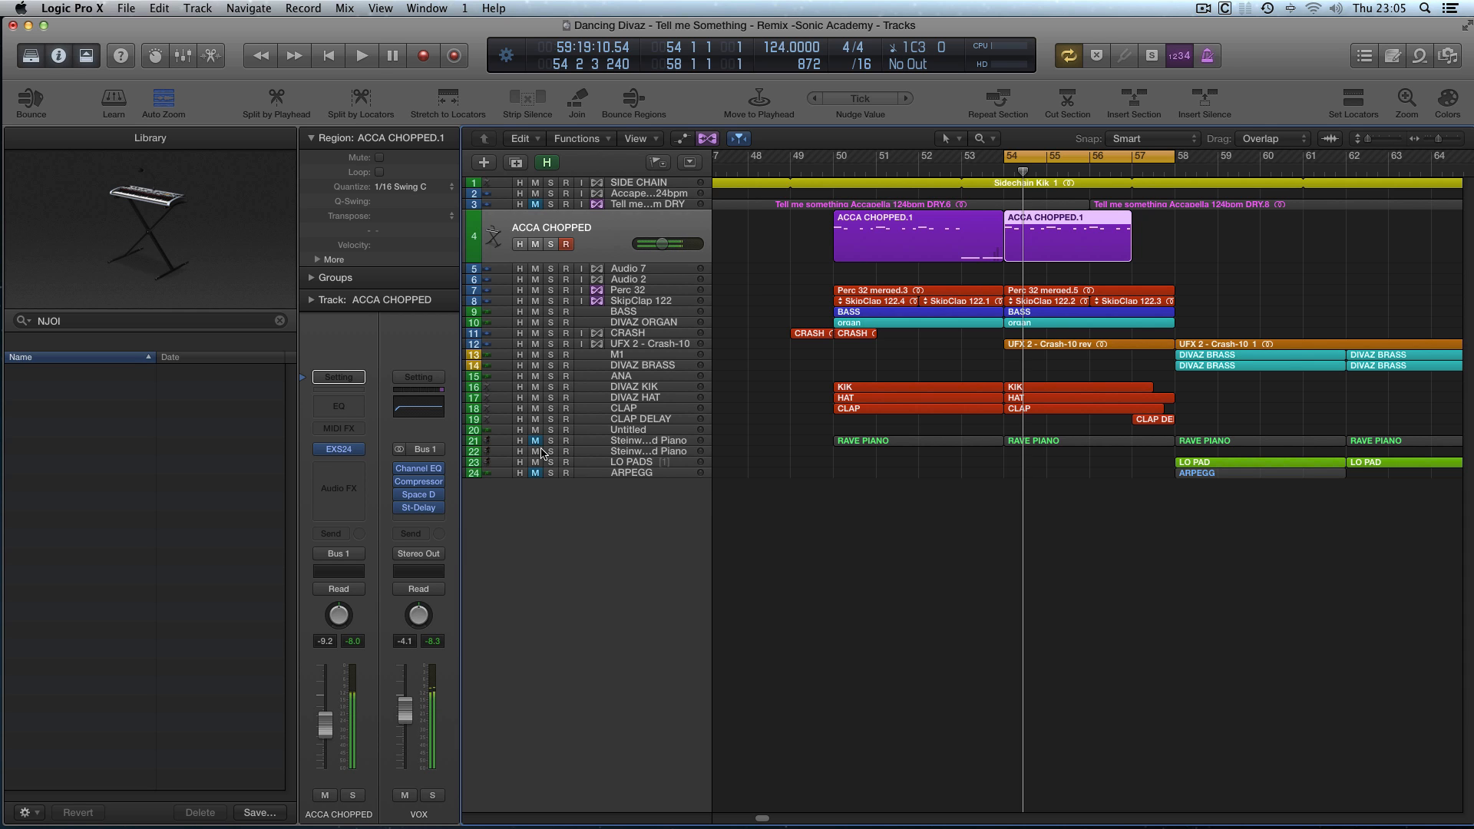
Step: Open the ACCA CHOPPED sampler instrument for zone editing and open the C3 zone's sample as a waveform
click(342, 453)
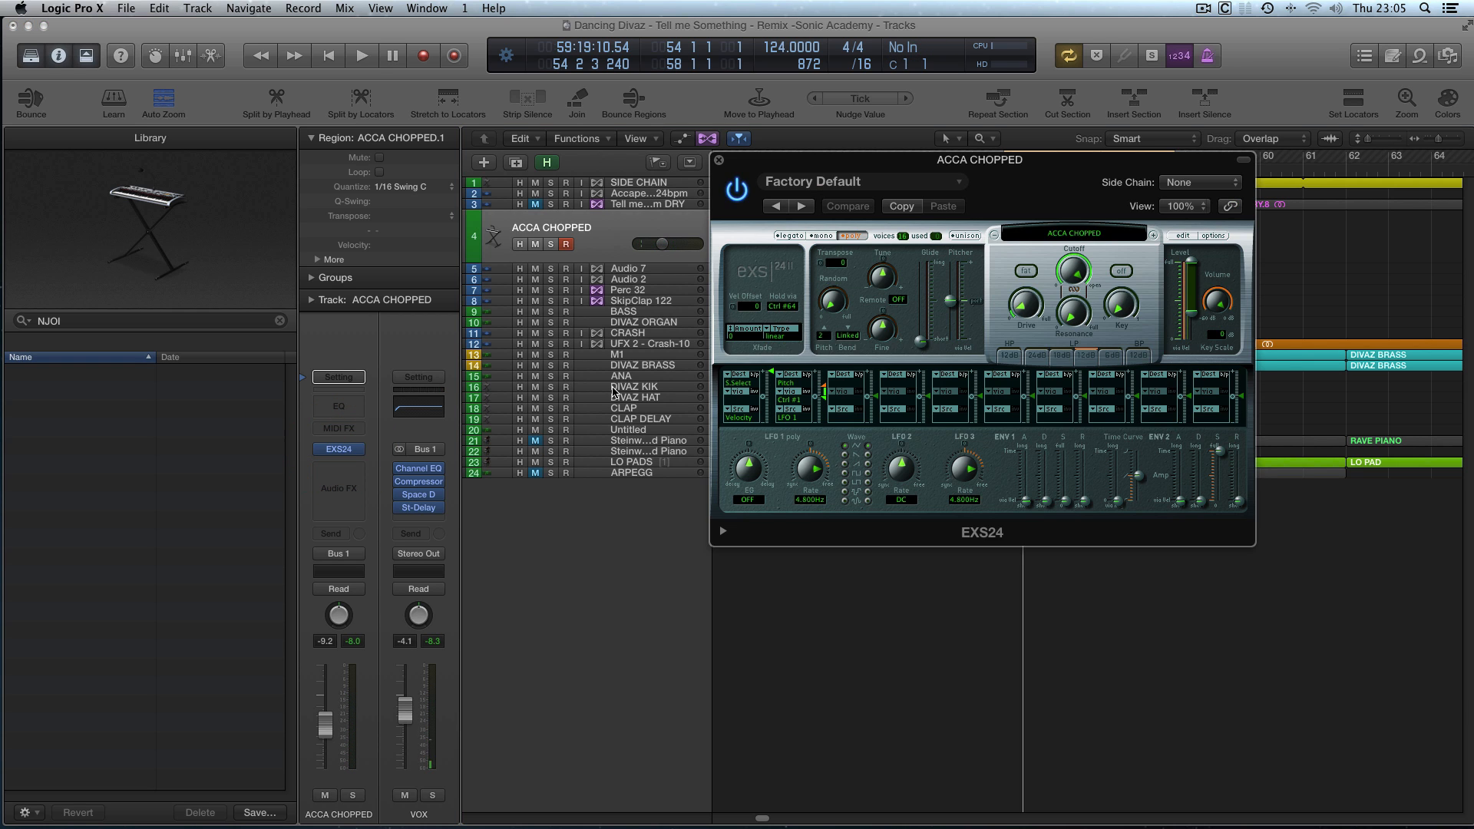
click(1186, 236)
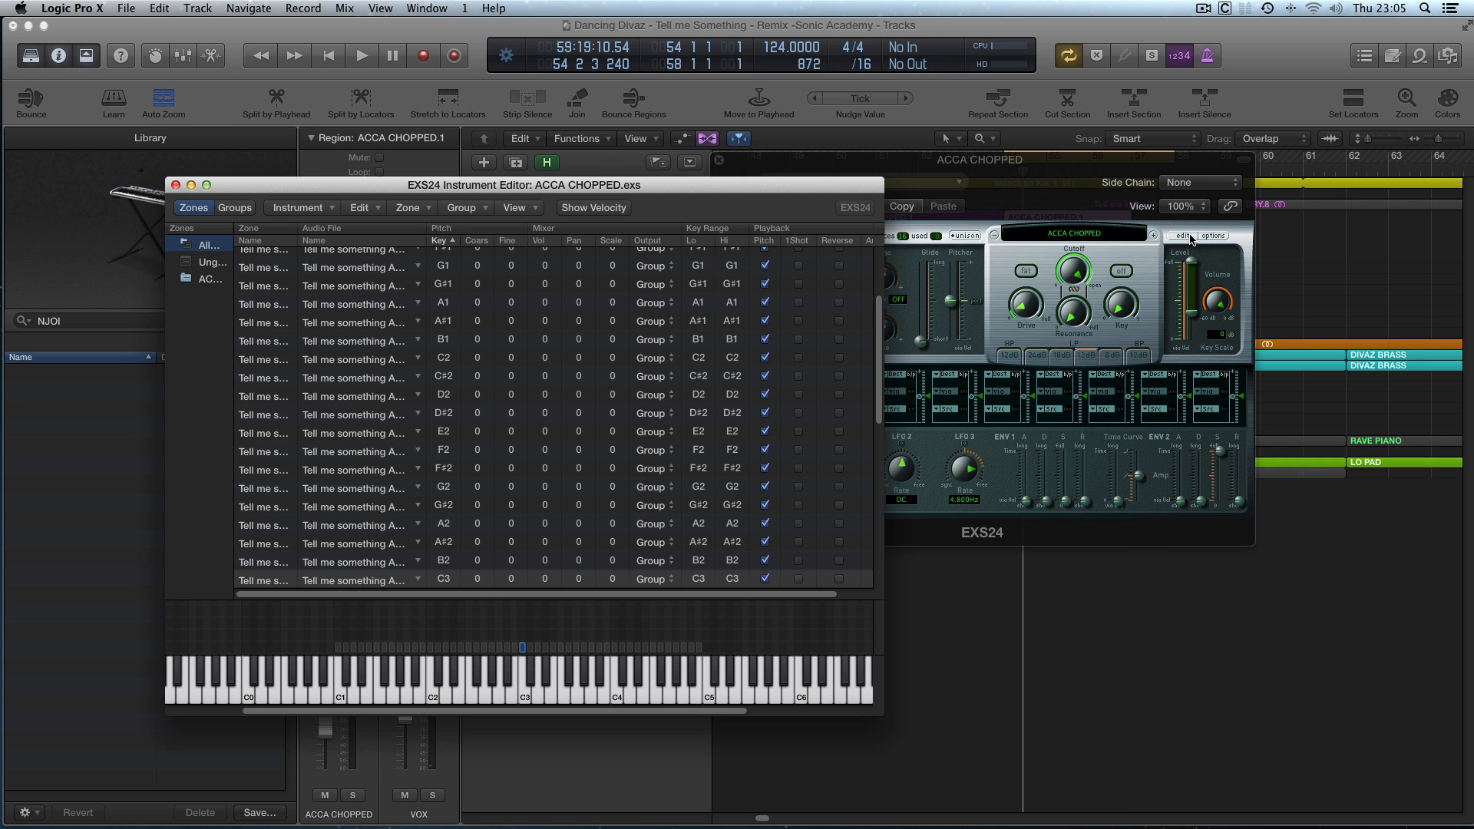
click(351, 563)
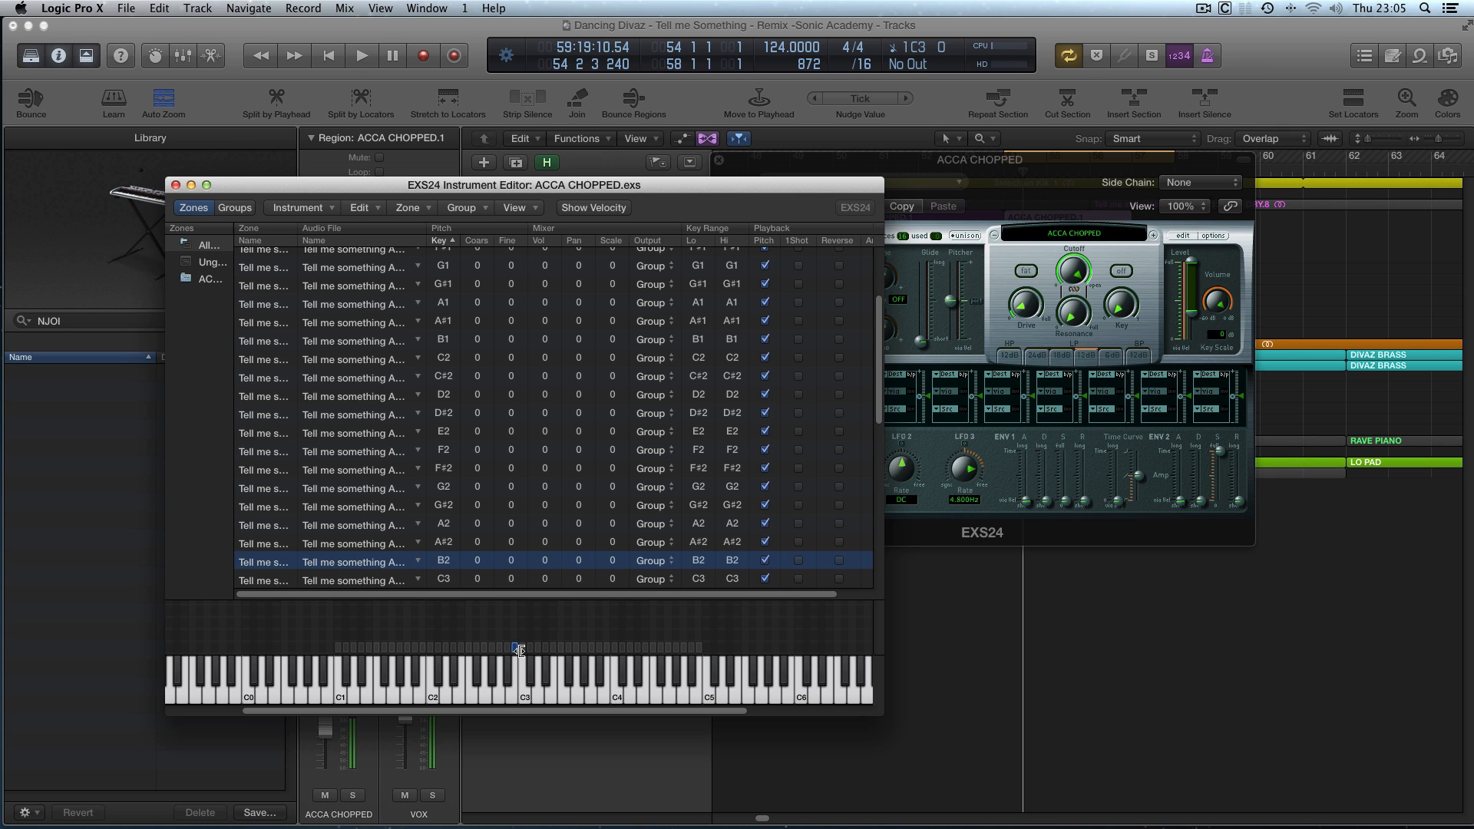
click(517, 665)
click(523, 650)
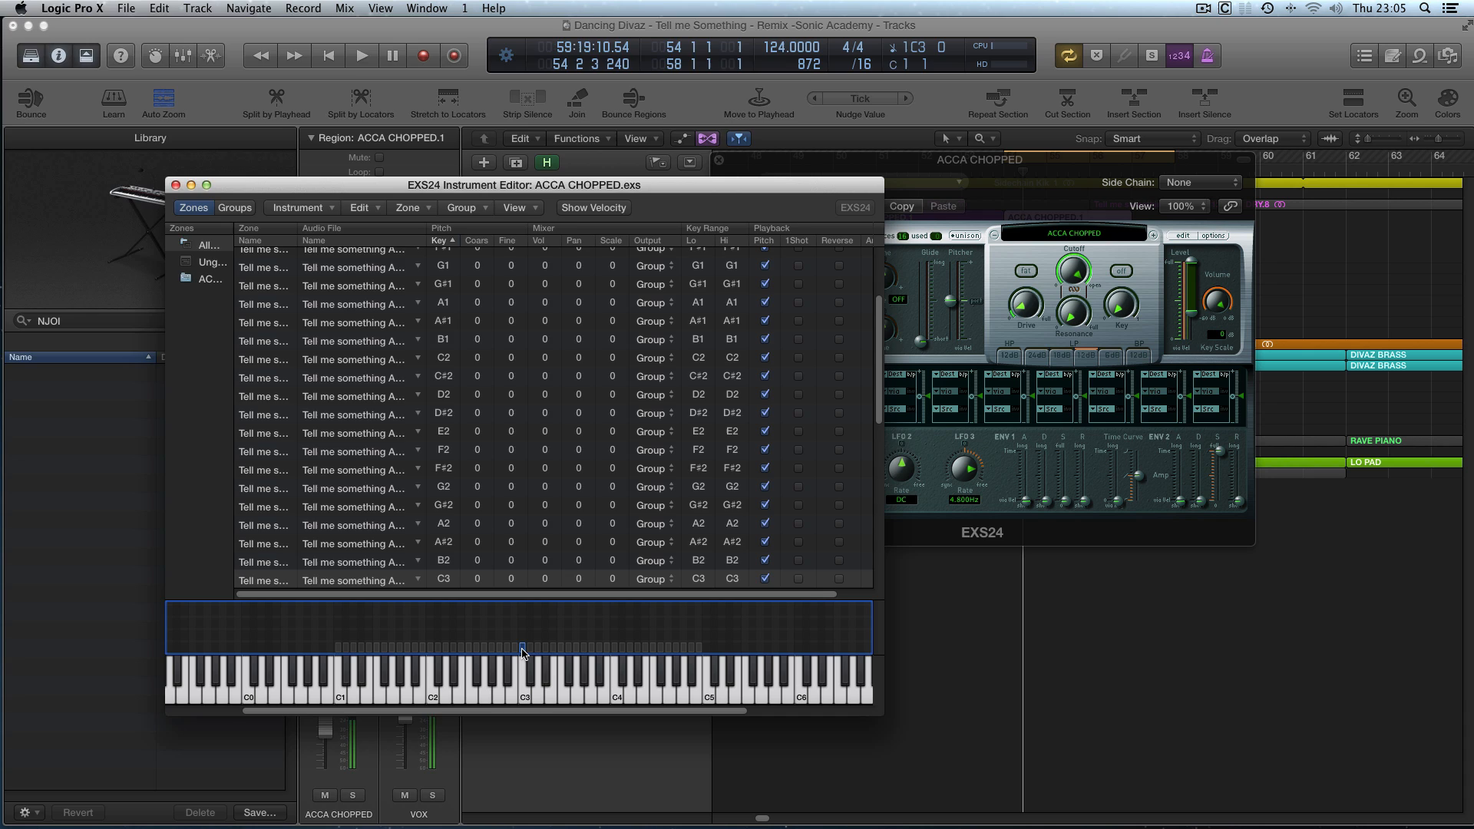
double_click(522, 651)
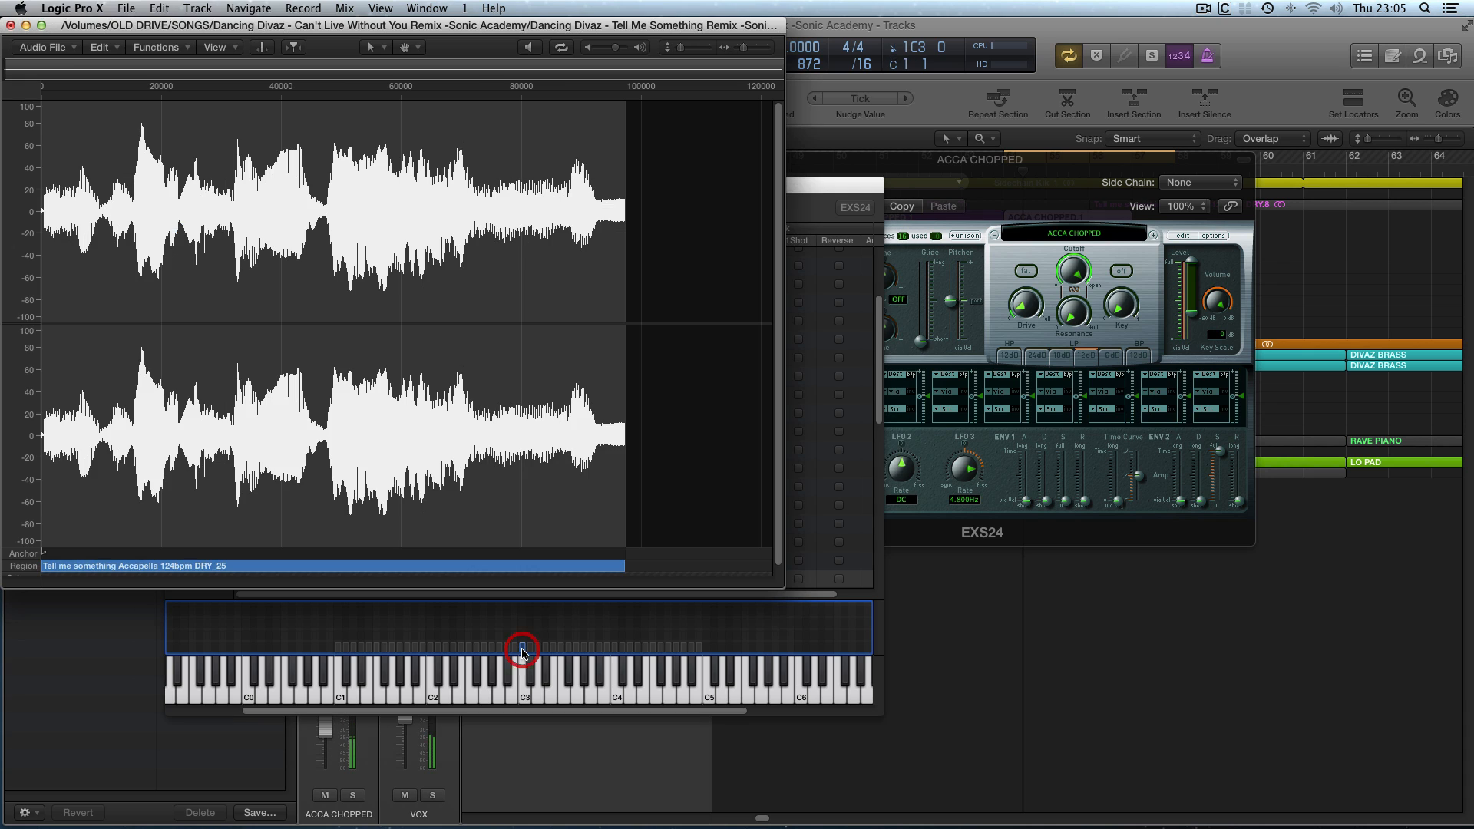
Step: Trim a short sliver off the start of the C3 zone's Tell me something Accapella sample and close its waveform
click(72, 553)
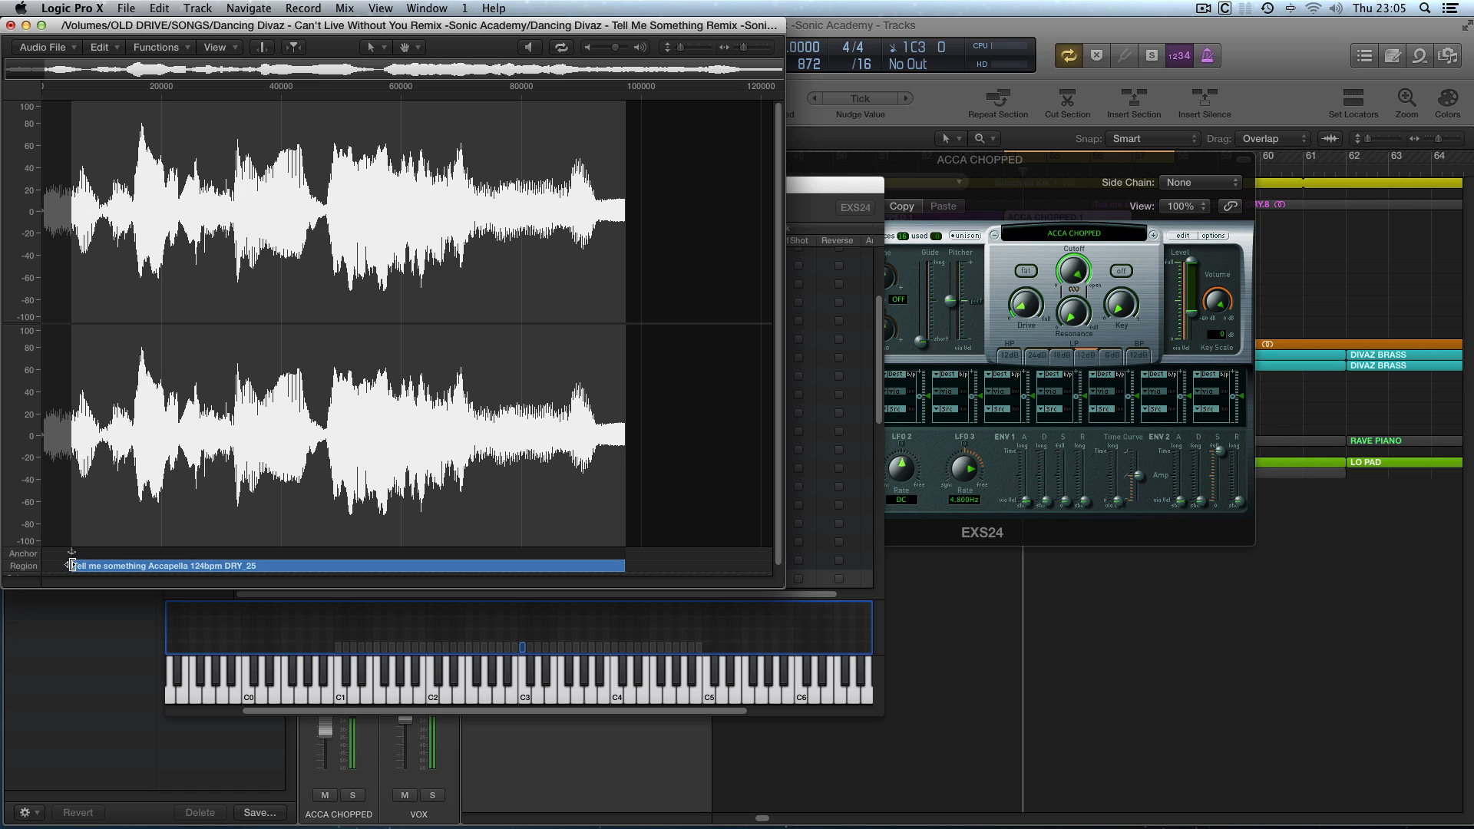
drag(71, 565, 52, 566)
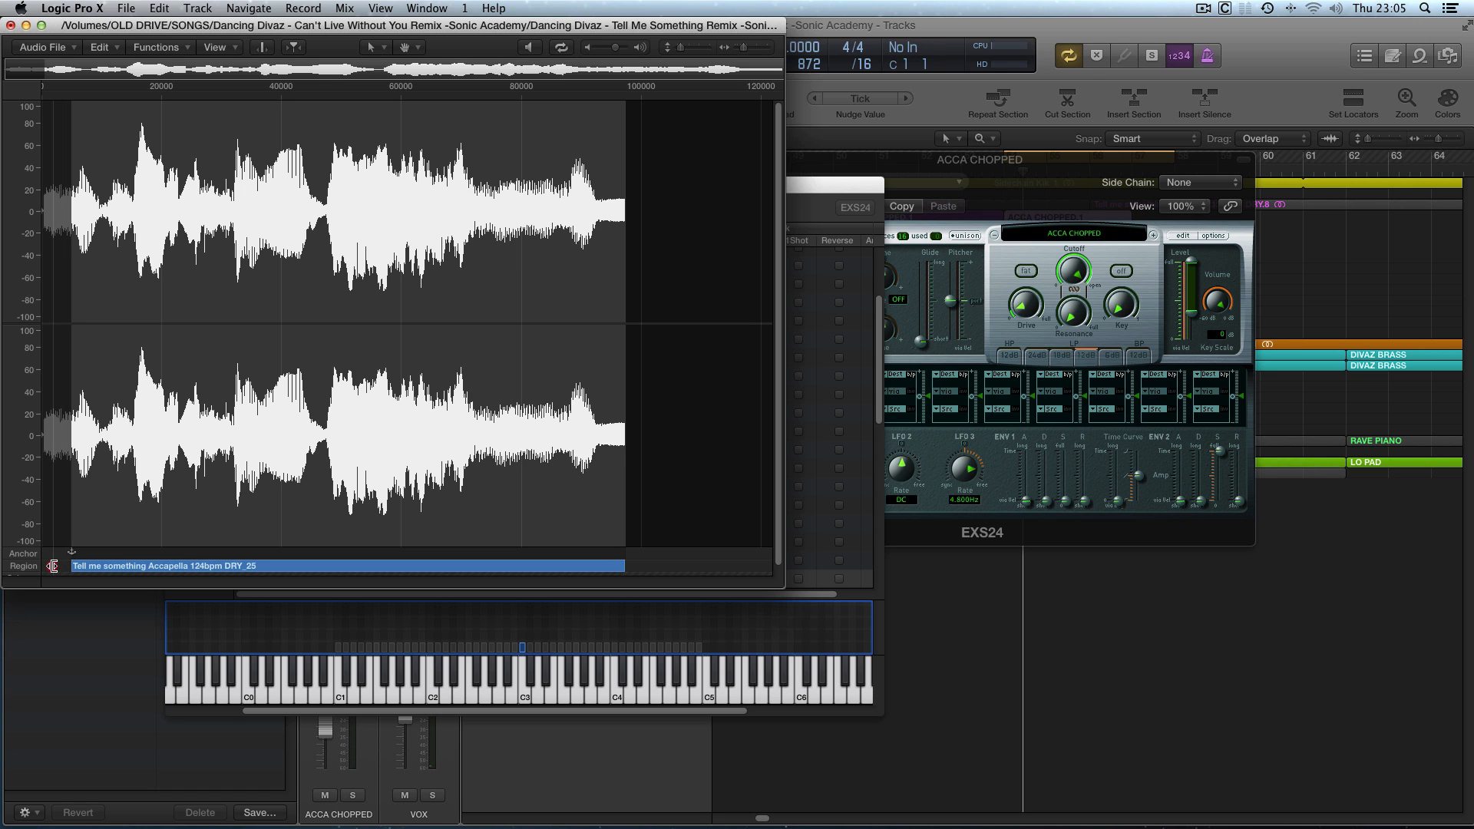
drag(53, 565, 53, 566)
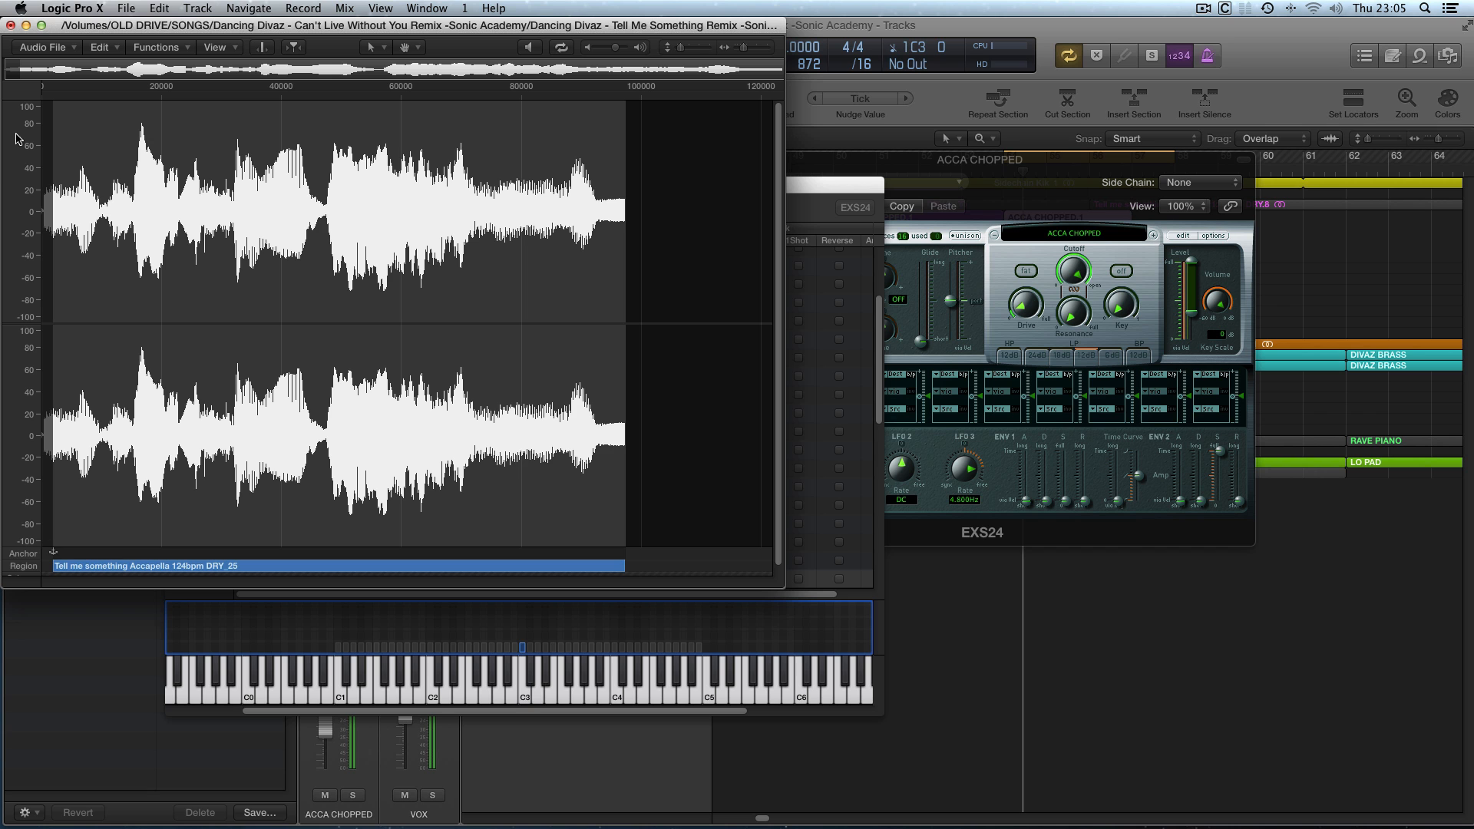
drag(252, 33, 844, 63)
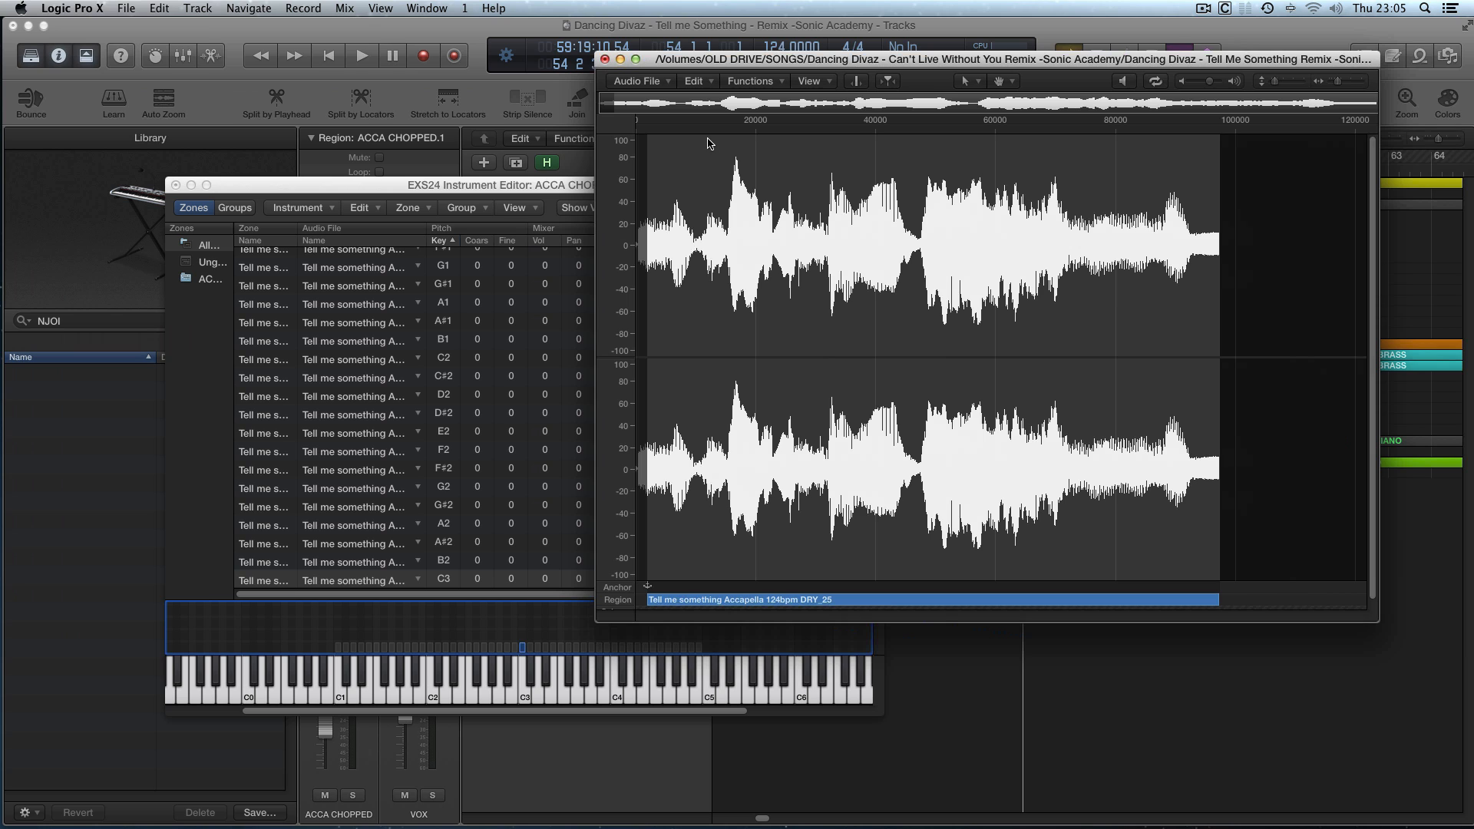
click(605, 59)
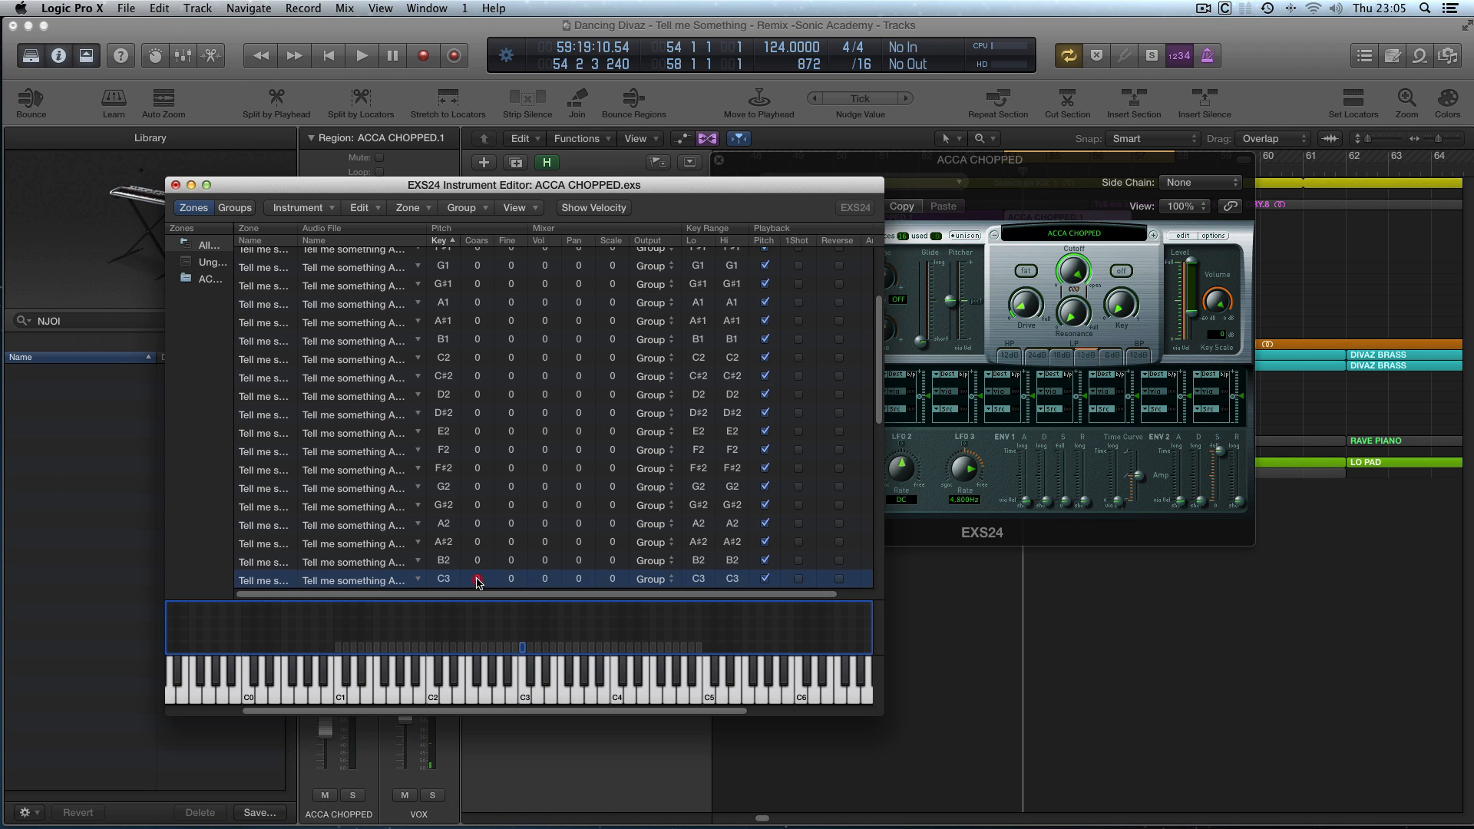
Step: Check the C3 zone's coarse tuning, save the changes to ACCA CHOPPED.exs and close the sampler
drag(476, 580, 478, 583)
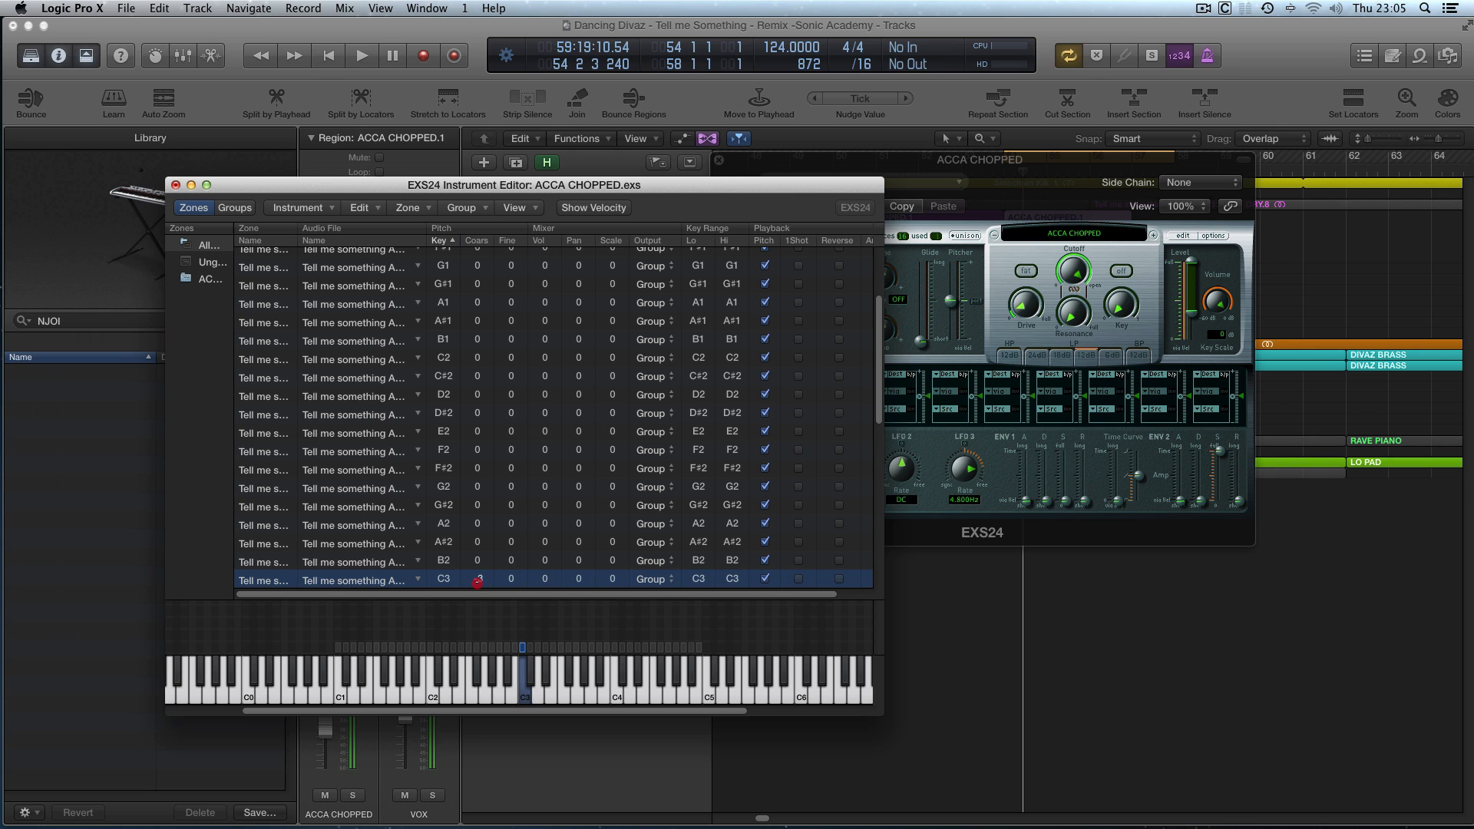
click(479, 581)
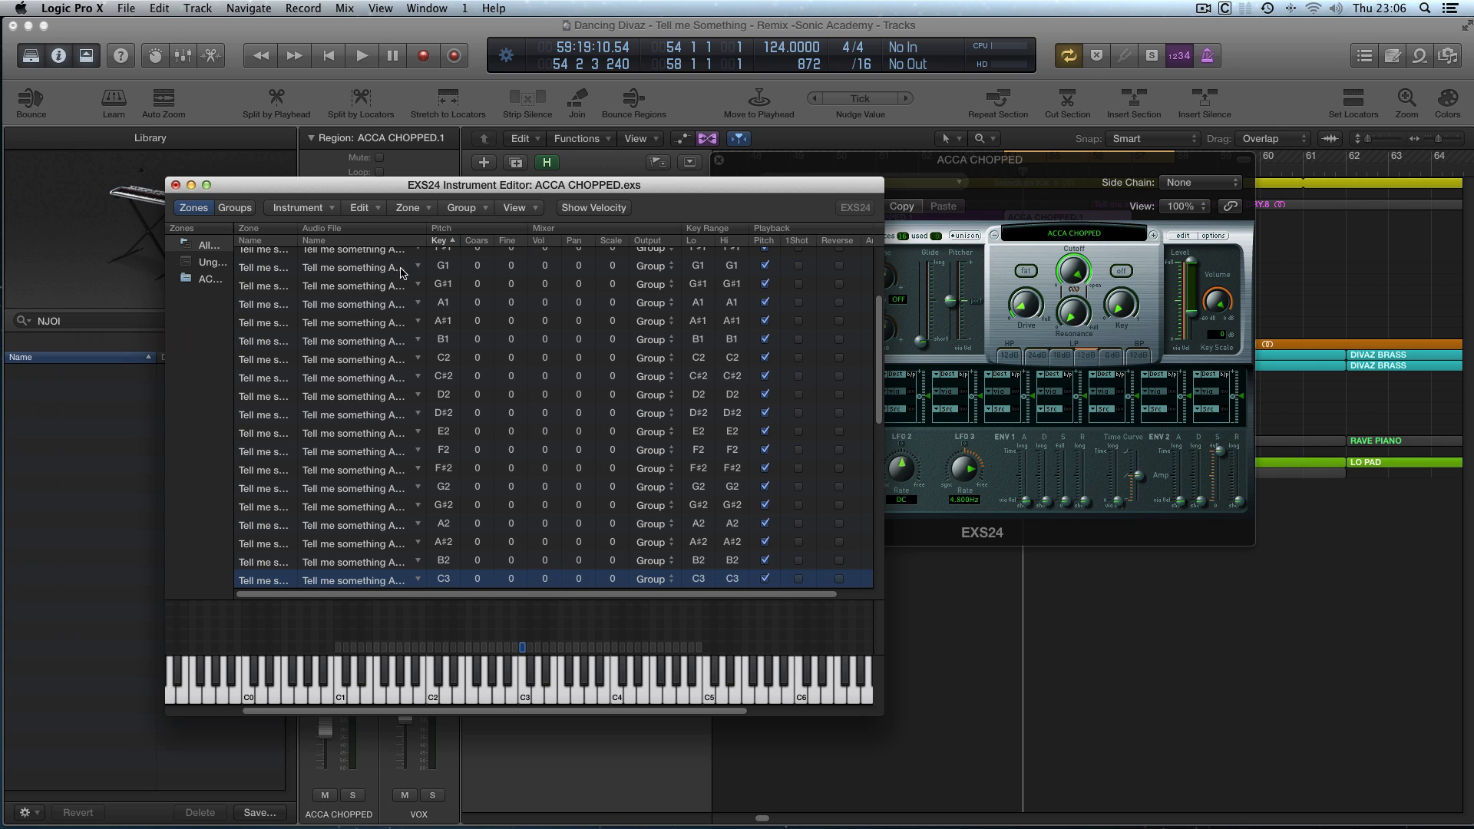
click(175, 185)
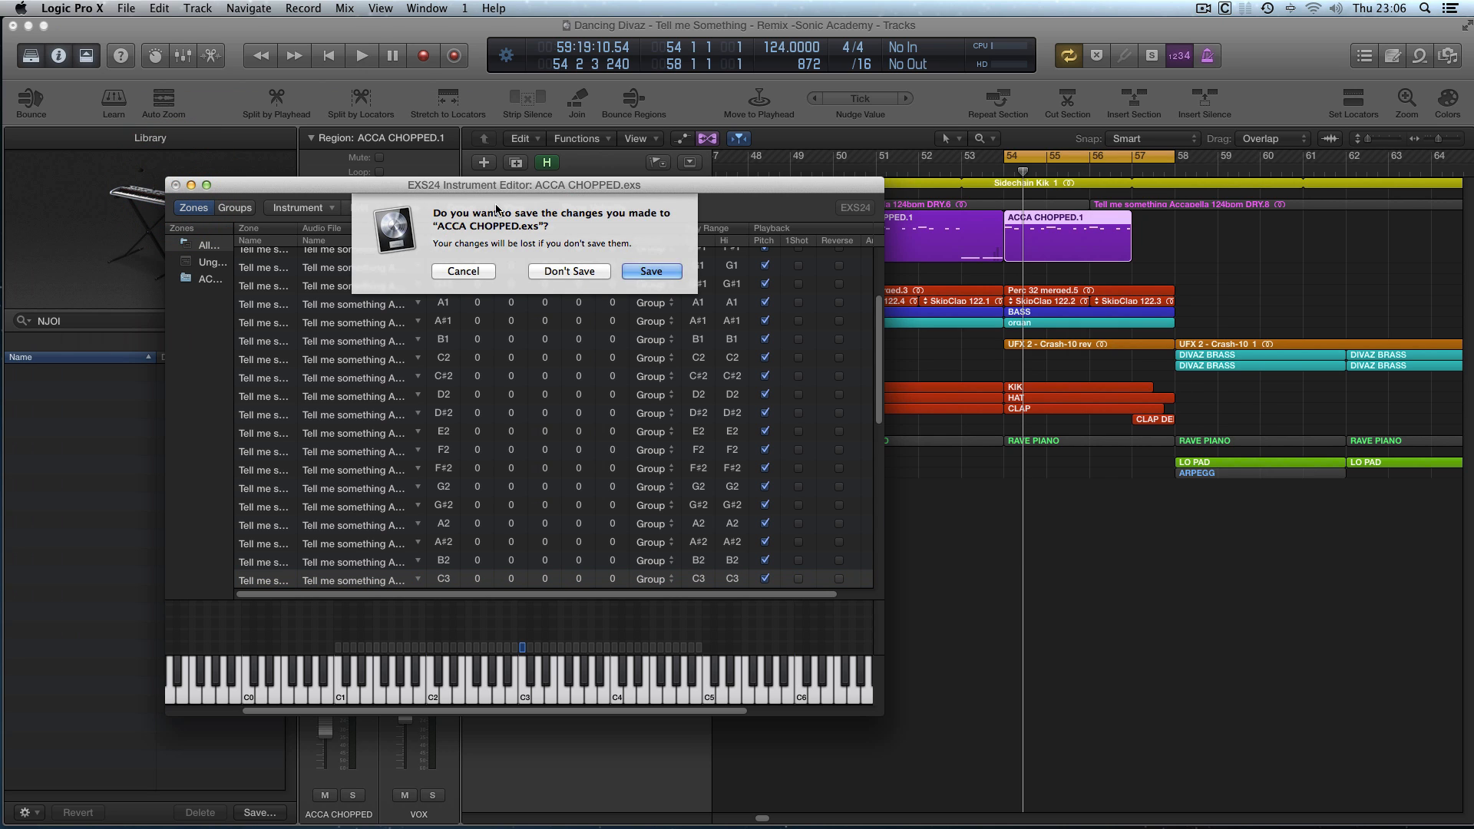
click(650, 272)
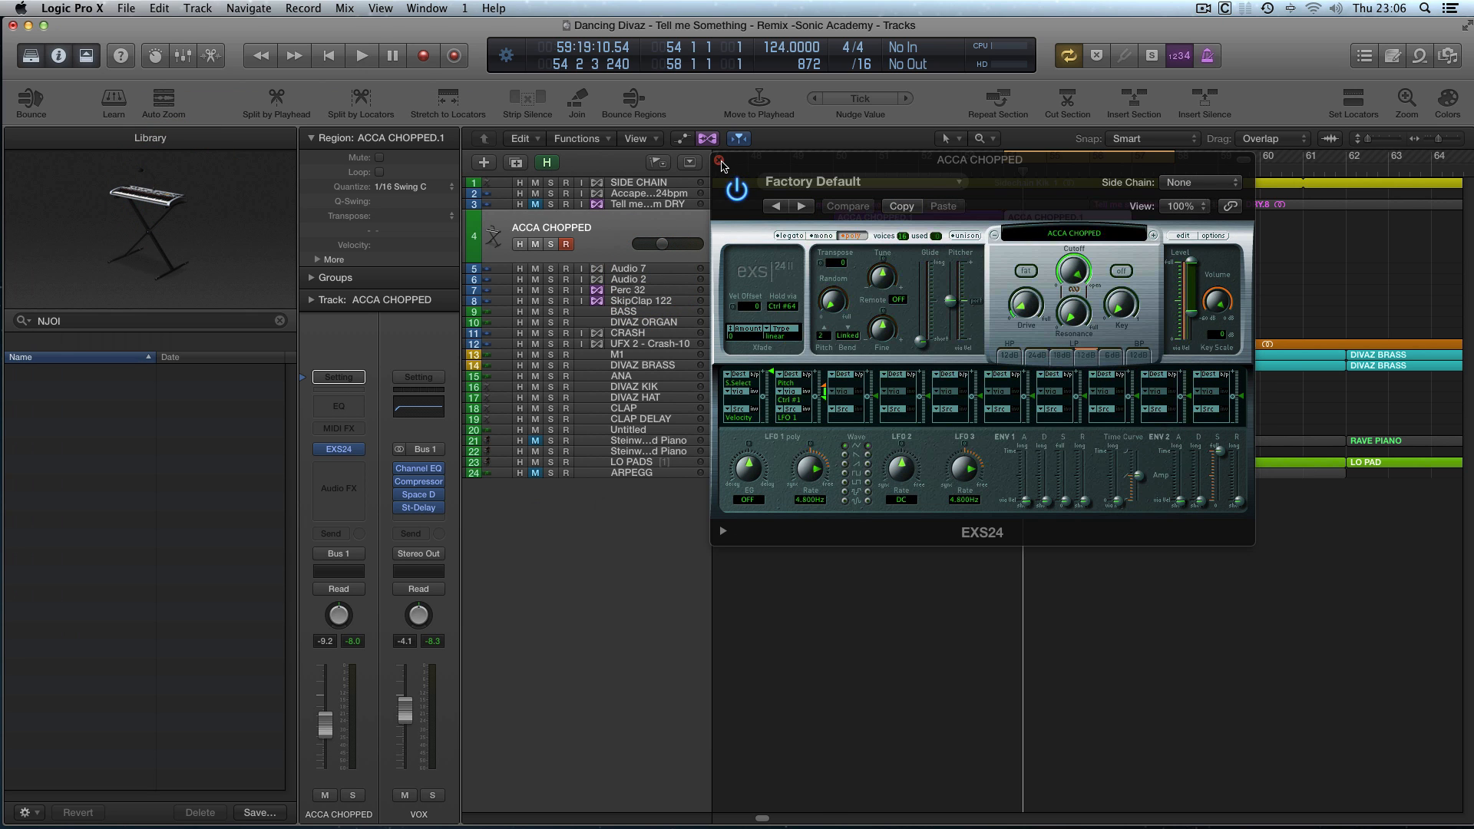
click(719, 162)
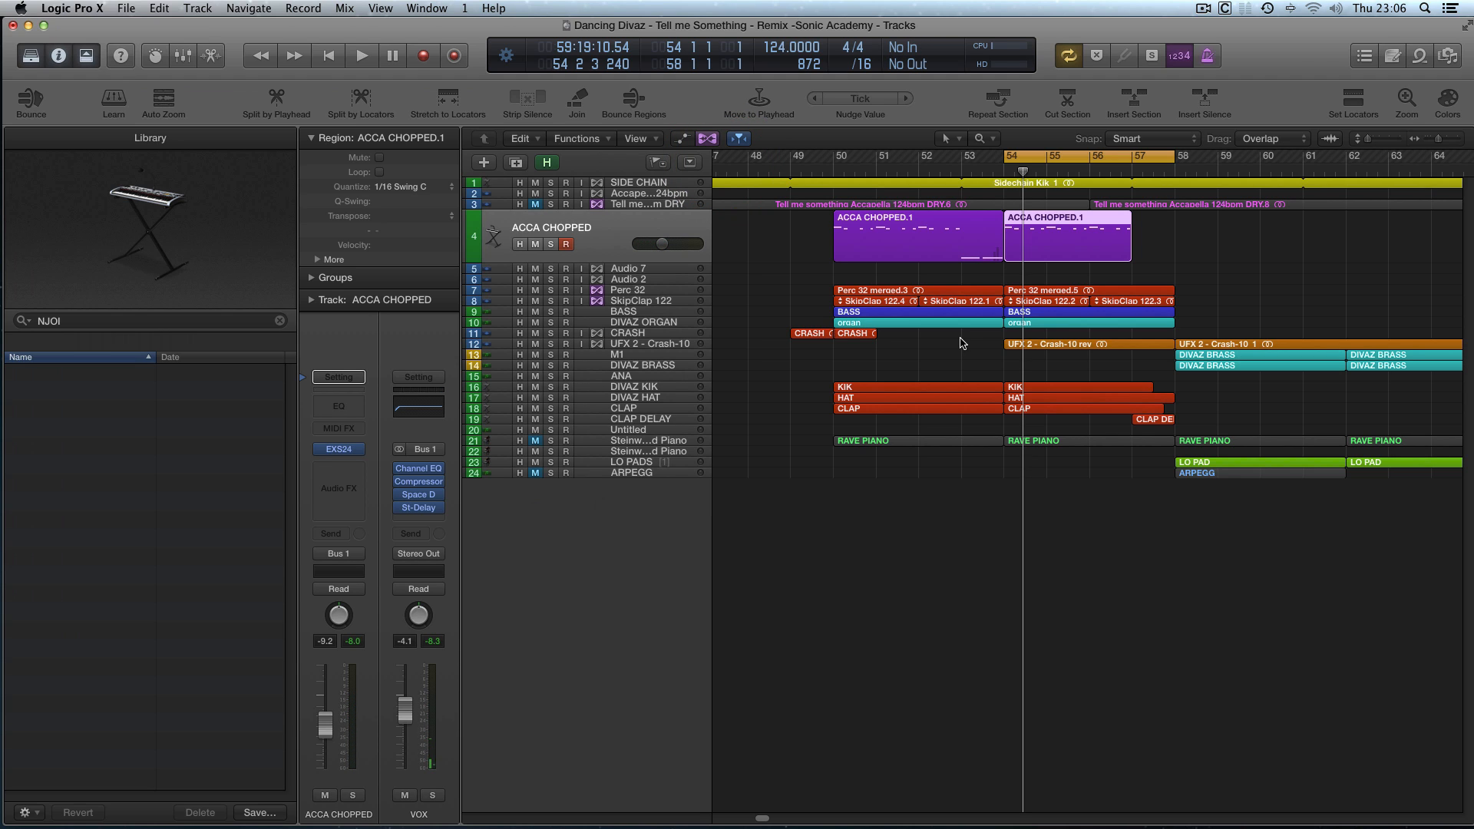
Step: Record a vocal chop in bar 57 on the ACCA CHOPPED track, merging it with the second region
key(r)
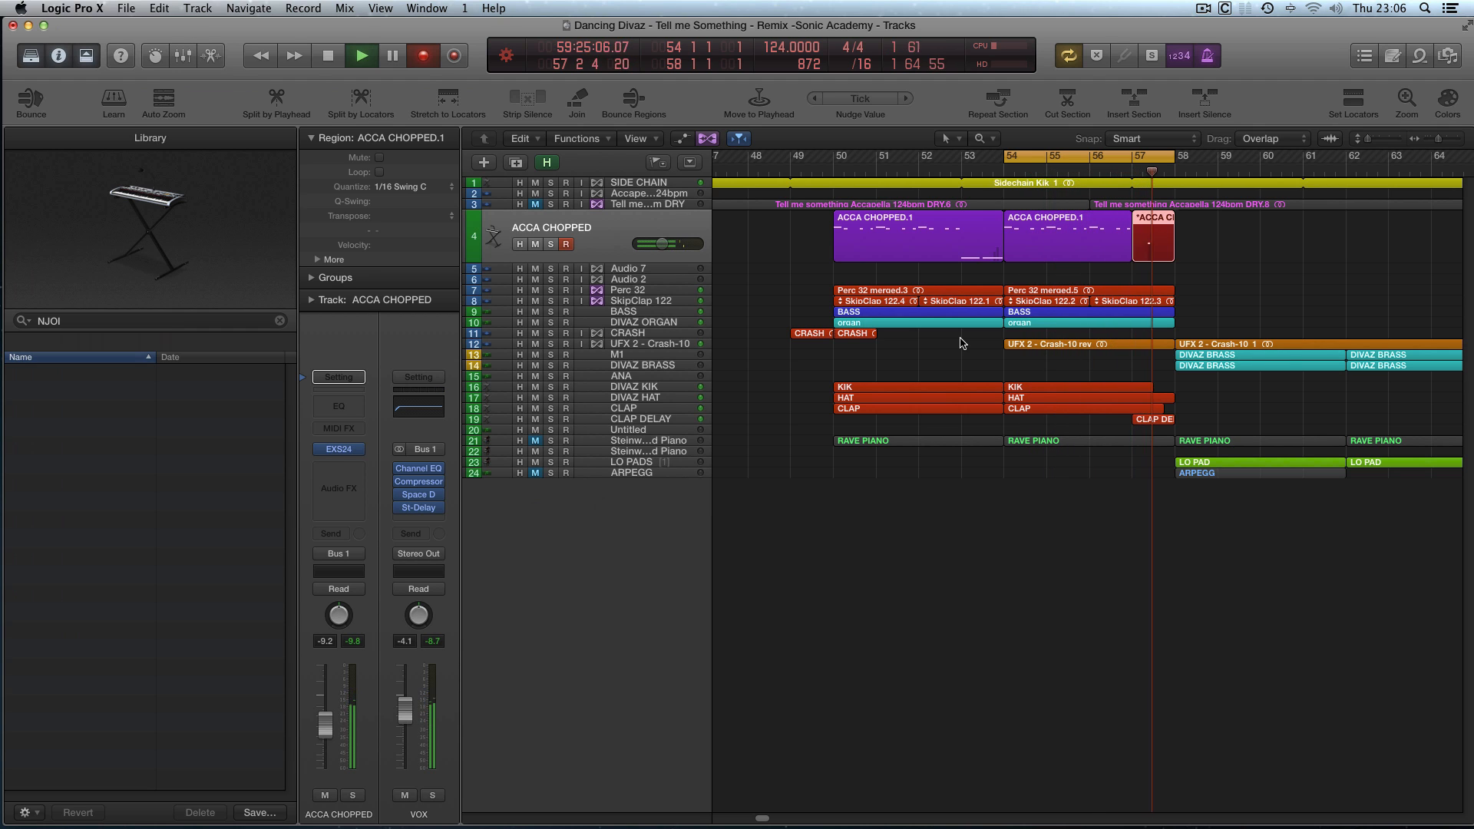
key(space)
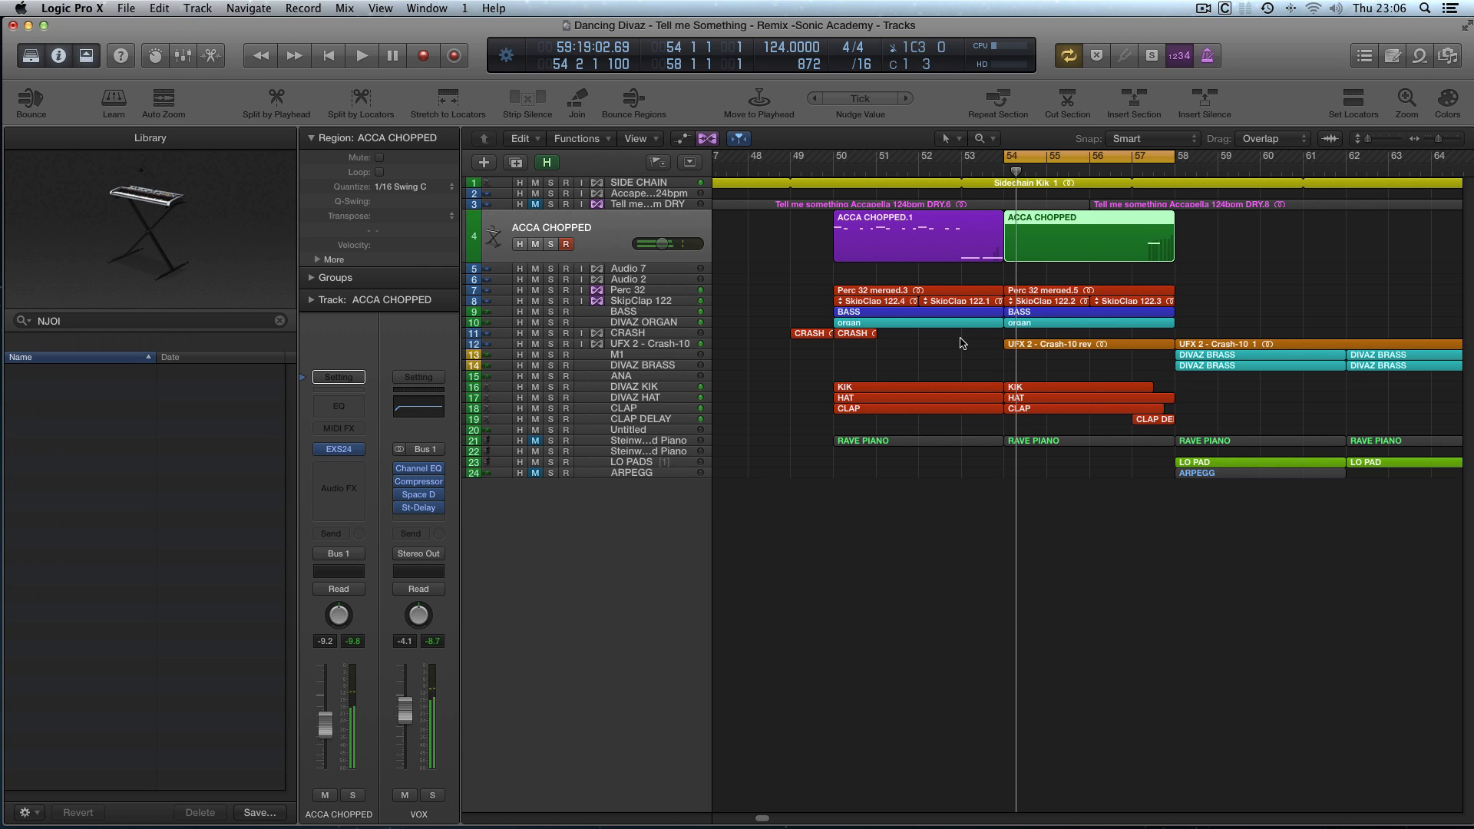
click(1095, 243)
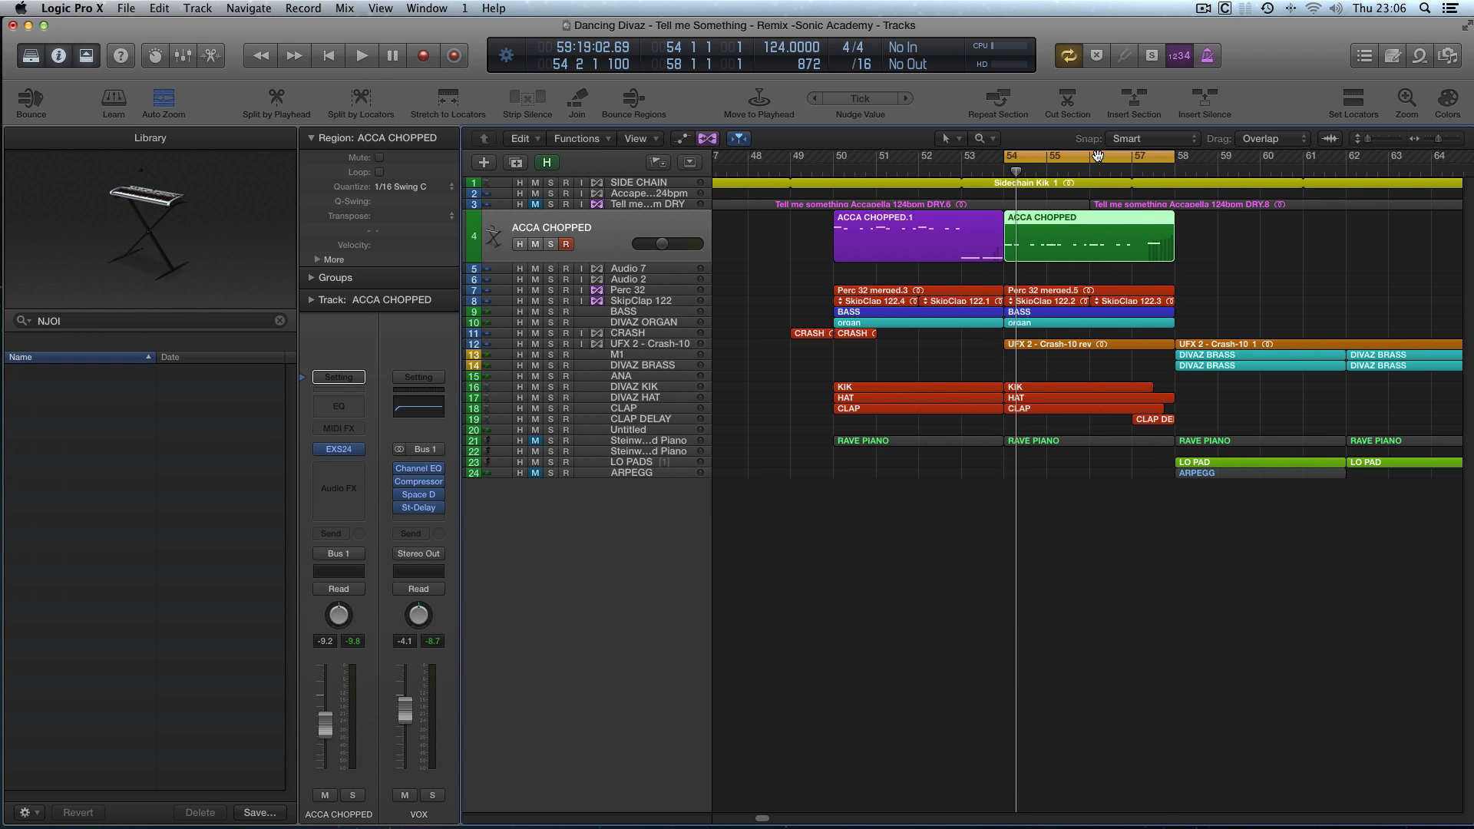
Step: Set the cycle range to bars 56–58 and play the second ACCA CHOPPED region with its notes open for editing
drag(1097, 156, 1151, 220)
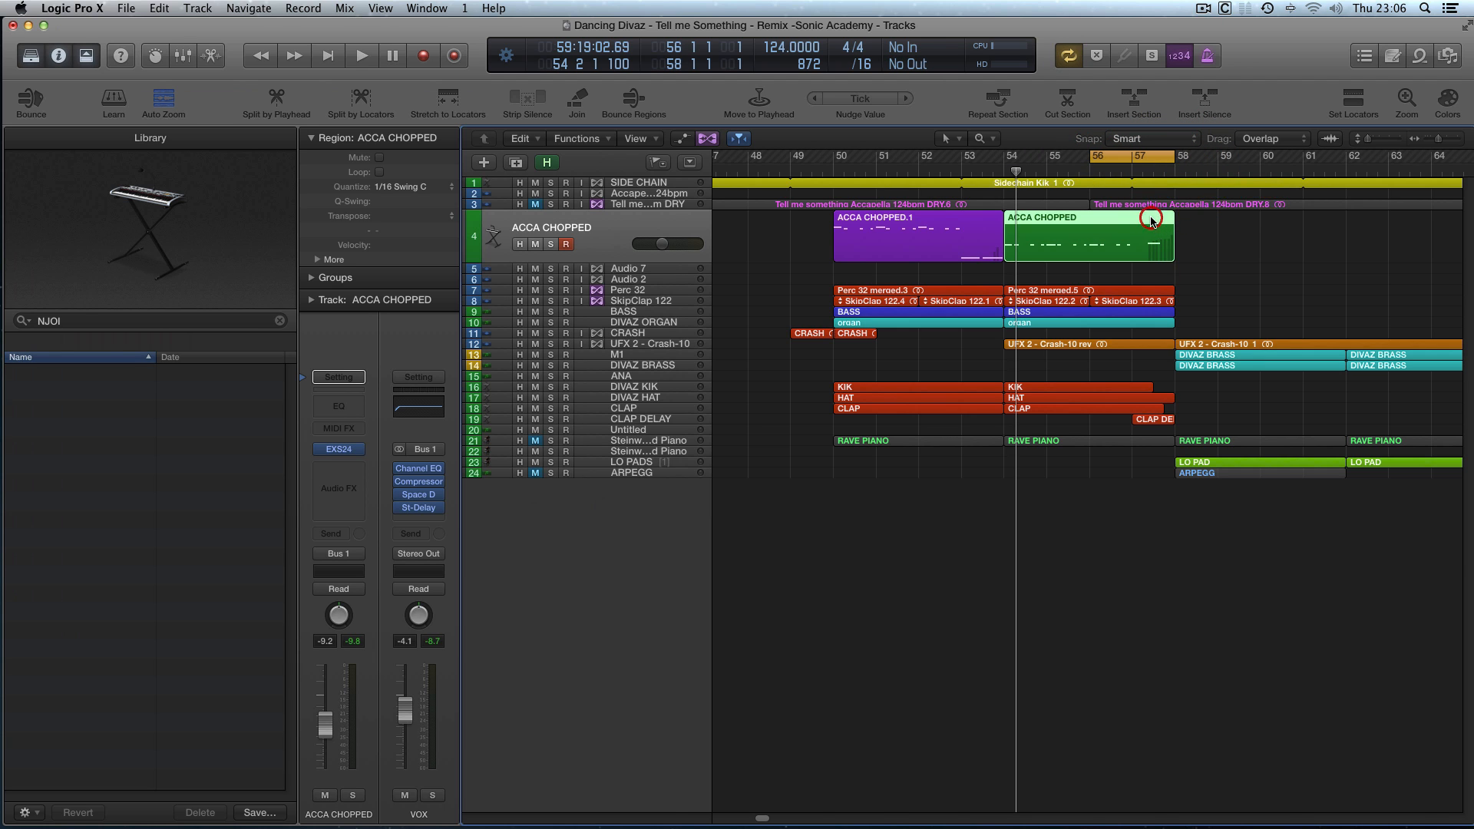
double_click(1151, 220)
key(space)
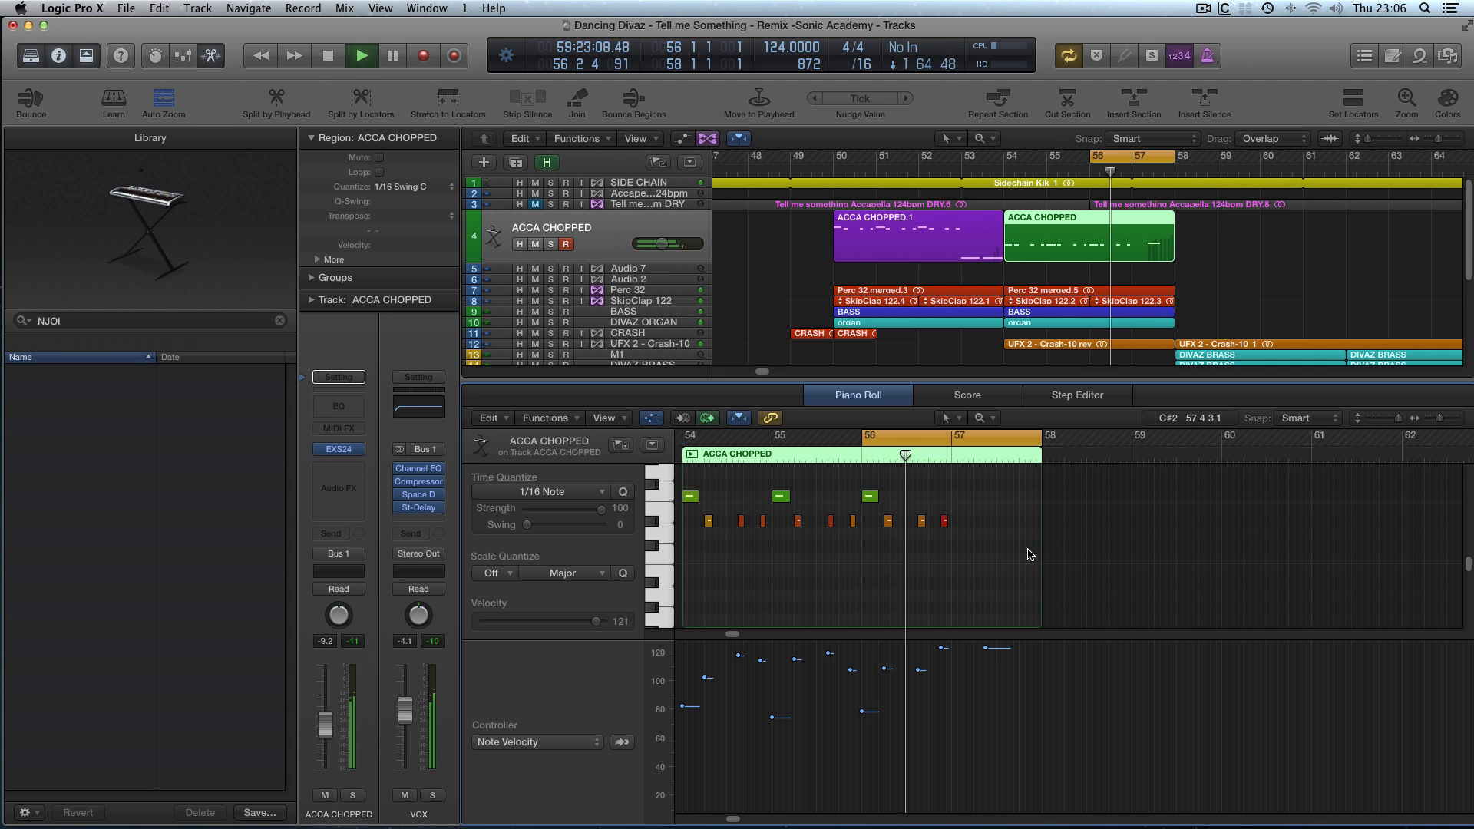
Step: Lengthen the final C3 note in bar 57 to the region's end at bar 58
scroll(1028, 554, up, 5)
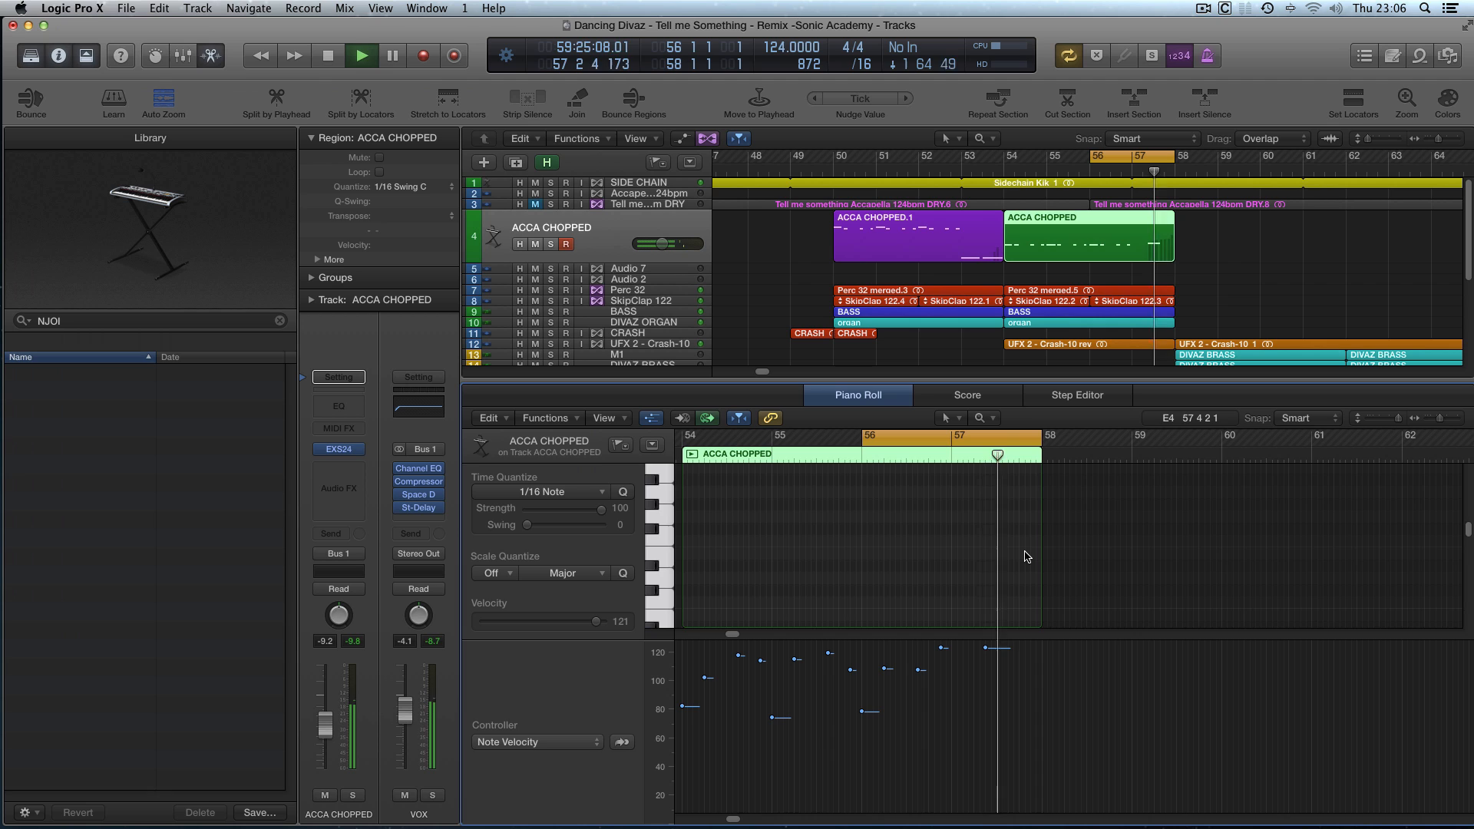
click(993, 585)
scroll(996, 553, down, 2)
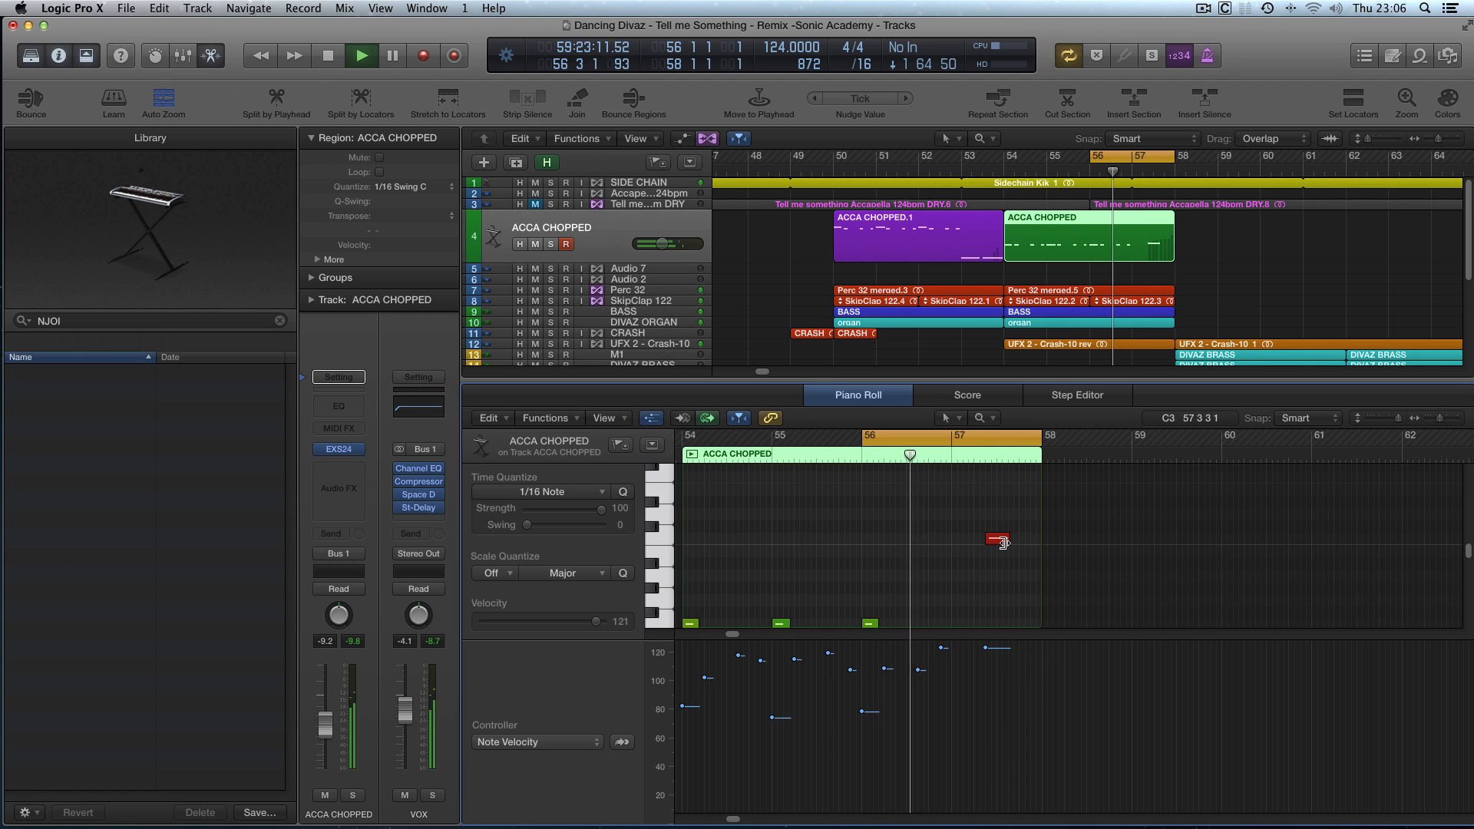
drag(1003, 543, 1041, 539)
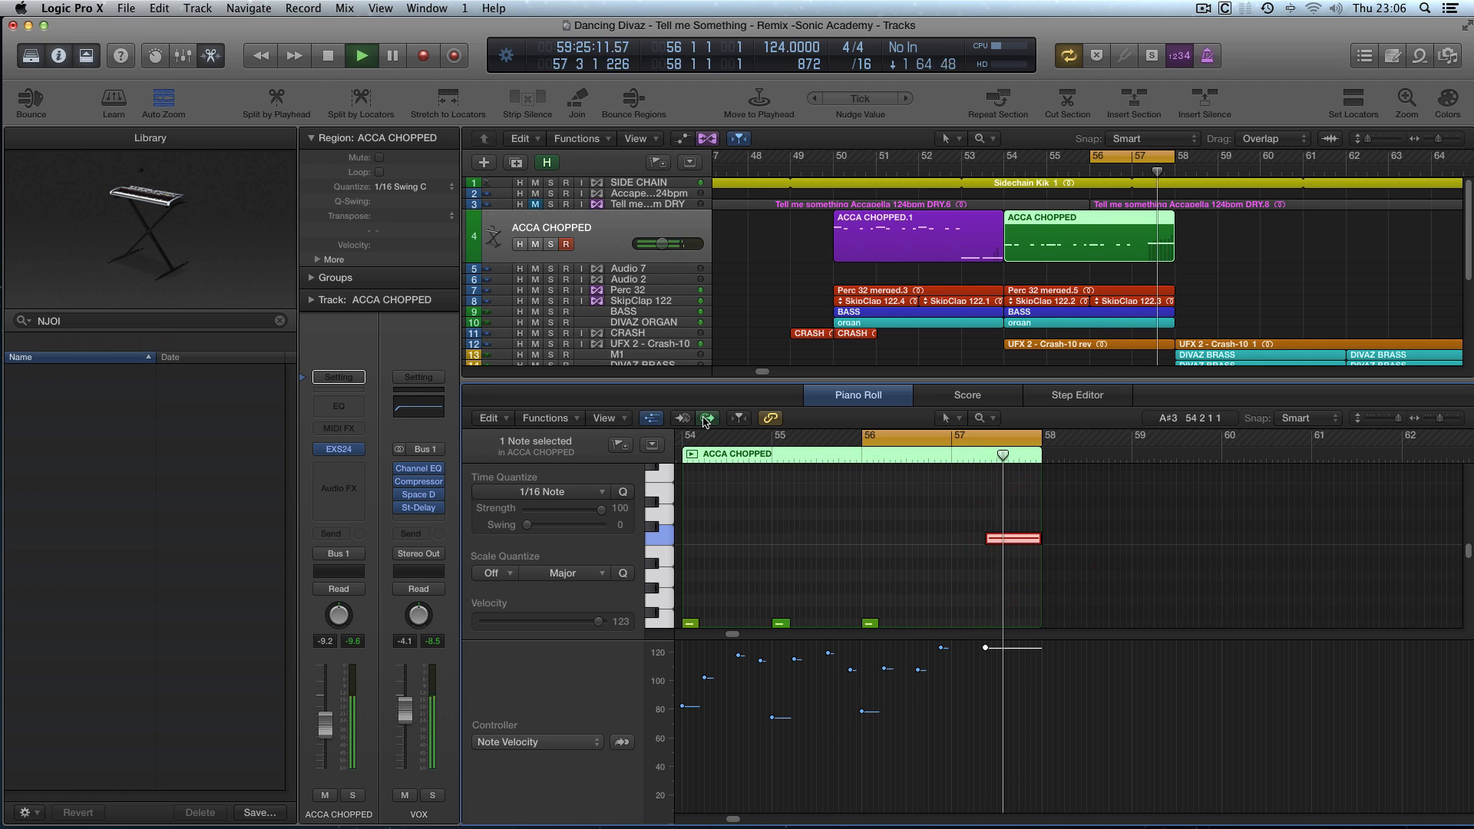
Step: Turn off MIDI Out for note editing and move the final C3 note slightly earlier
click(706, 419)
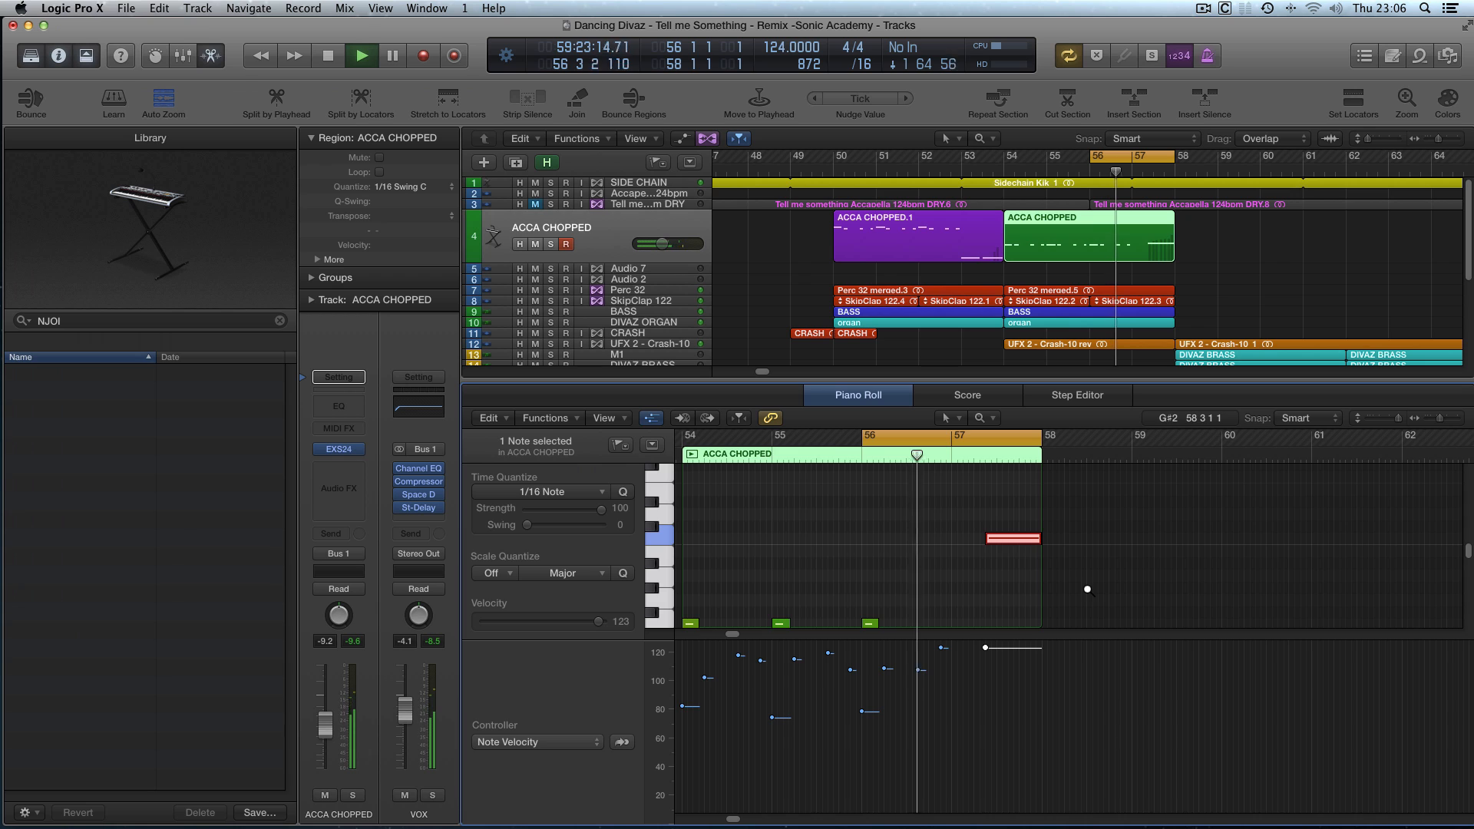
drag(1087, 589, 797, 477)
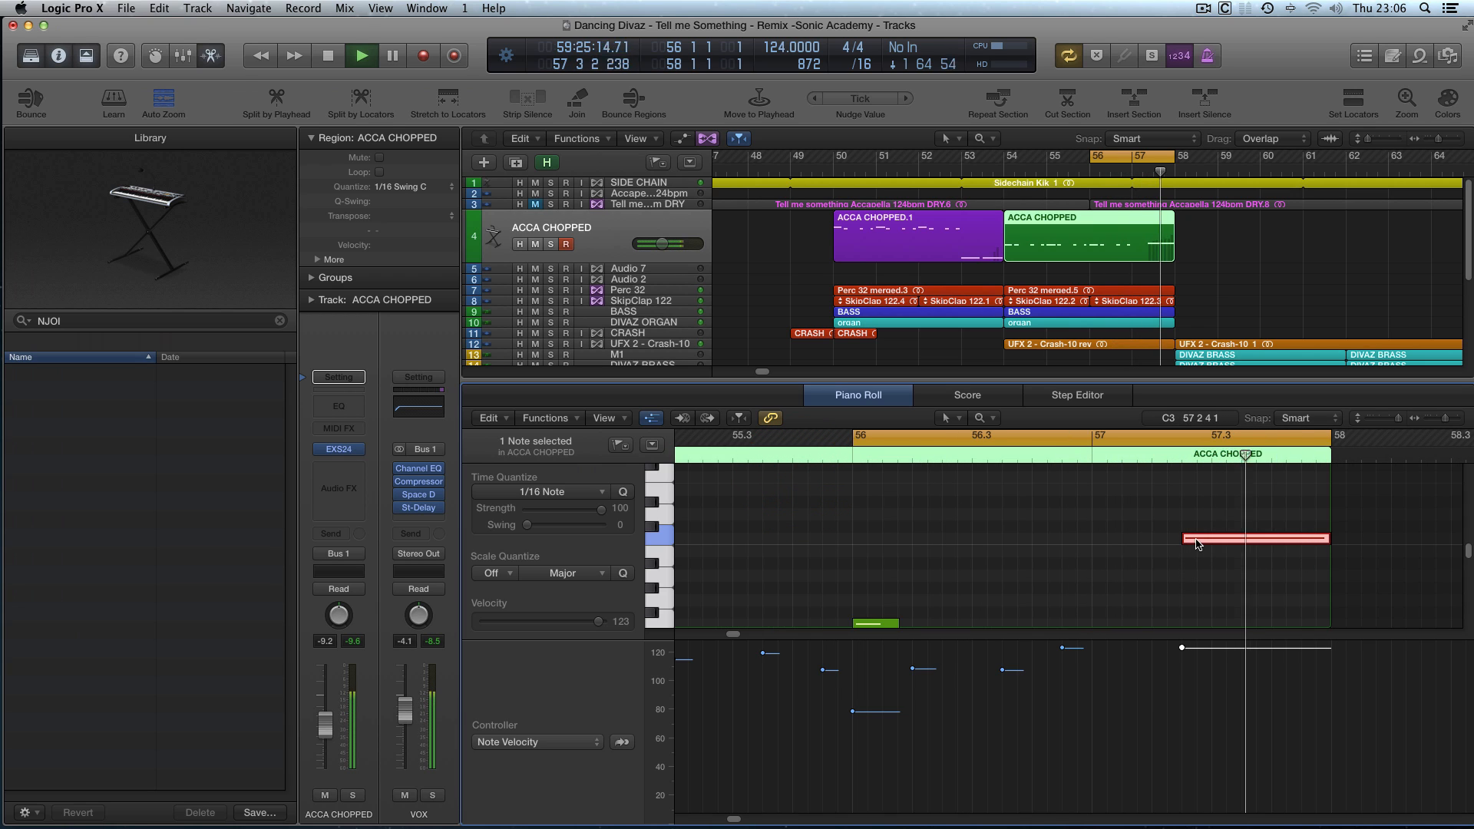
key(space)
drag(1198, 543, 1189, 541)
Step: Cycle bar 57 and extend the end of the final C3 note to bar 58, closing the note editor when done
click(1099, 439)
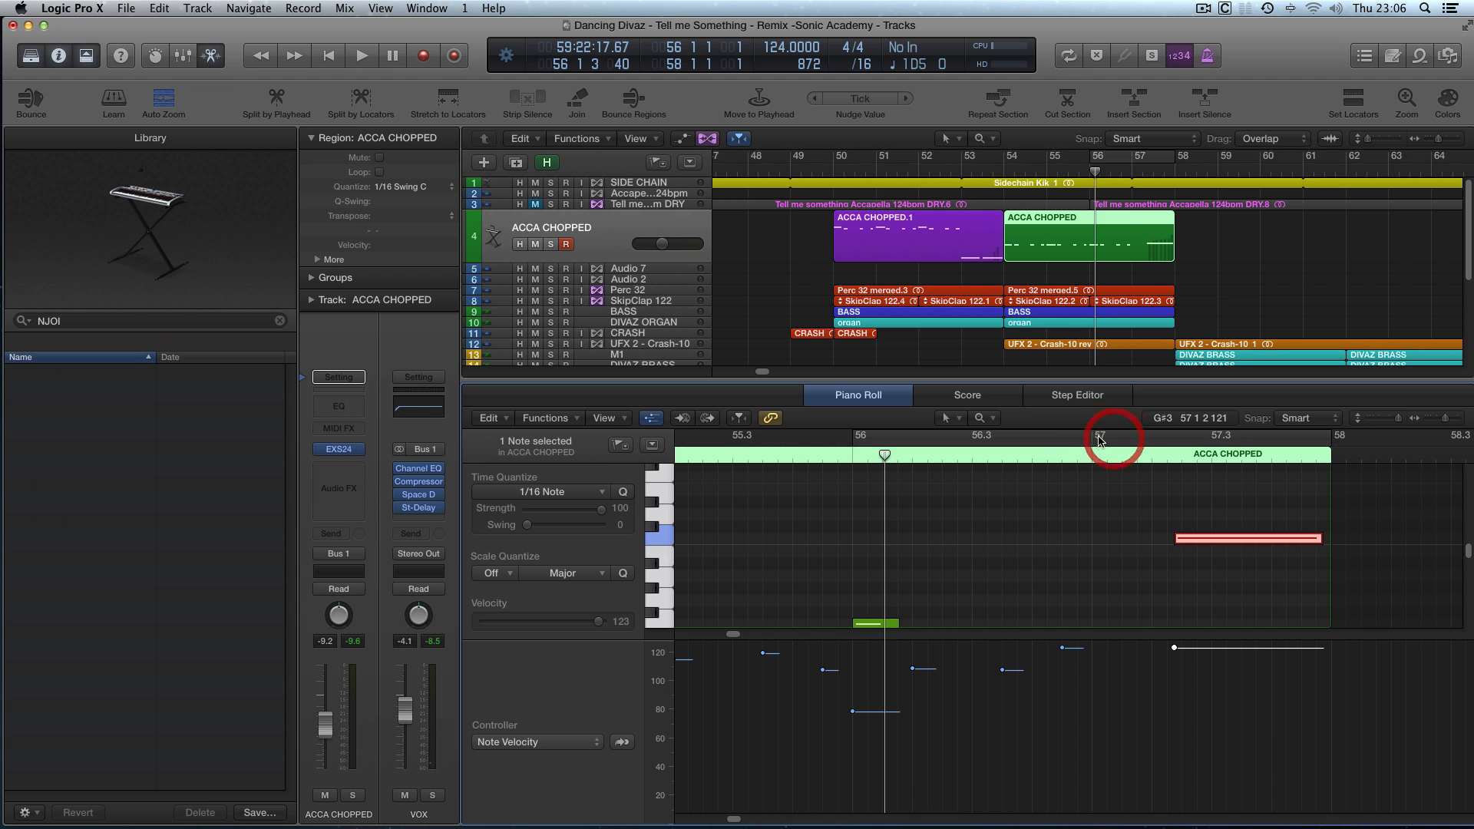
drag(1099, 439, 1339, 445)
key(space)
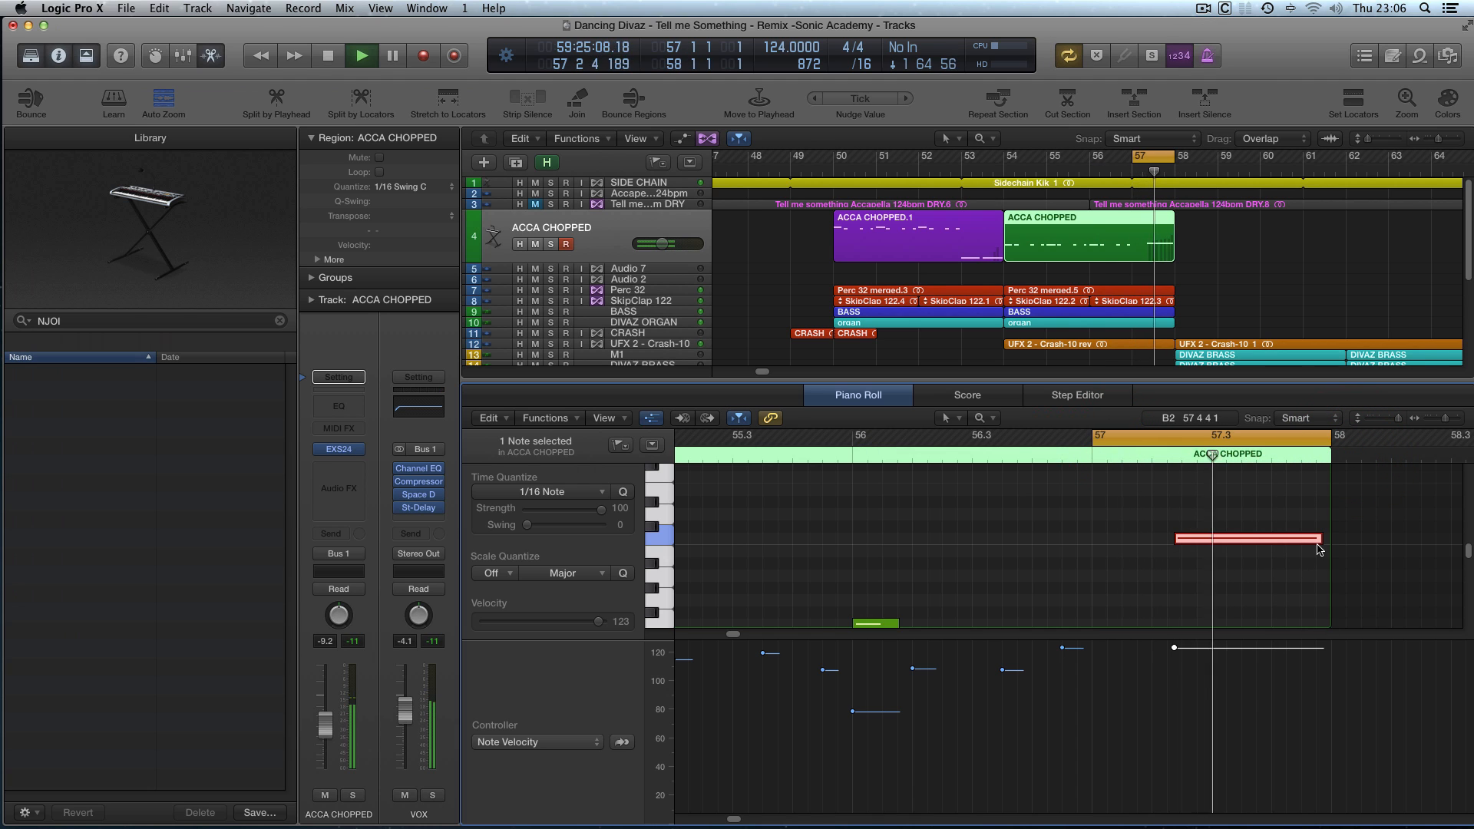
drag(1318, 548, 1324, 546)
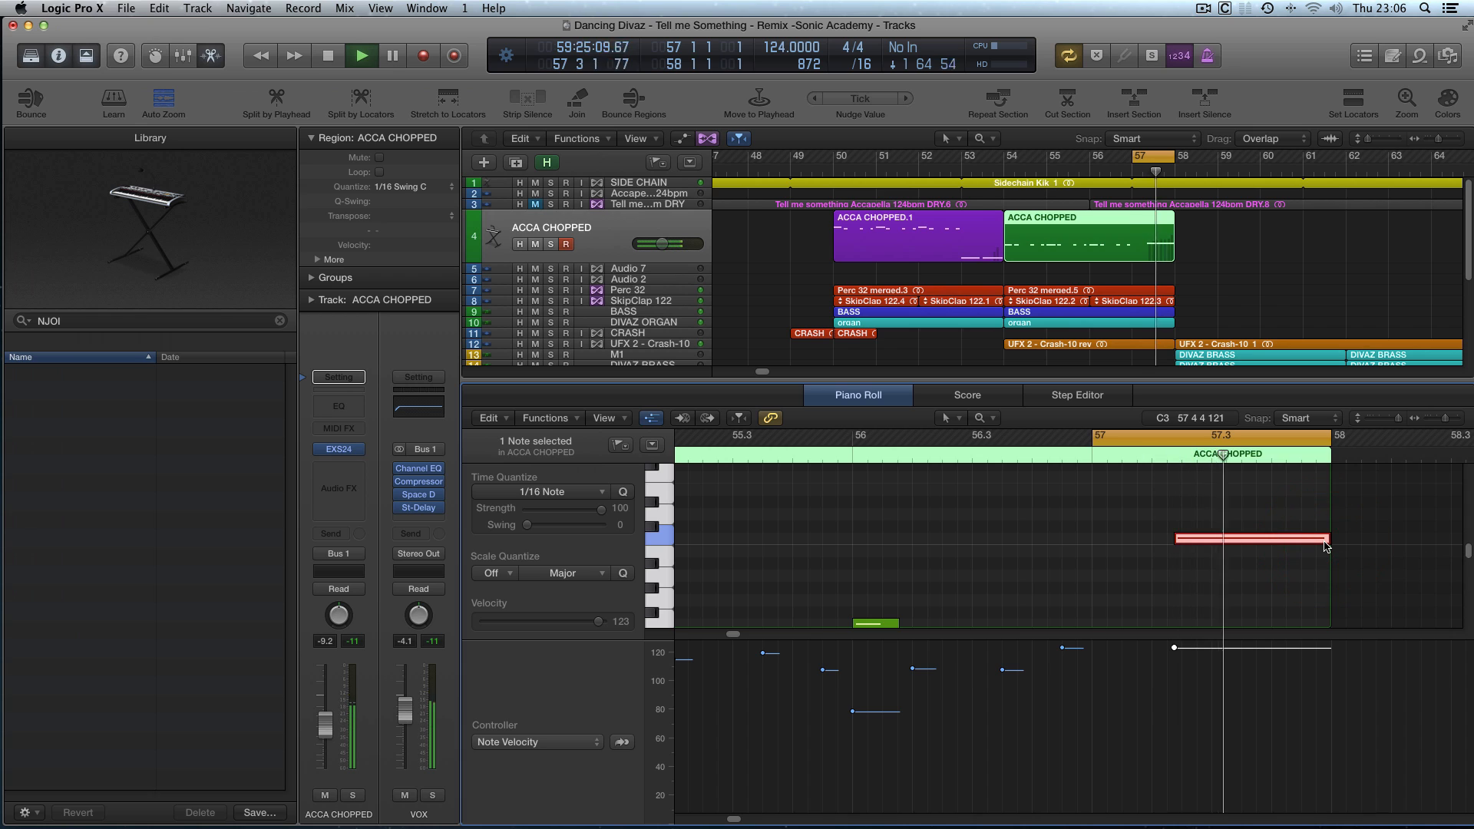
key(space)
click(857, 396)
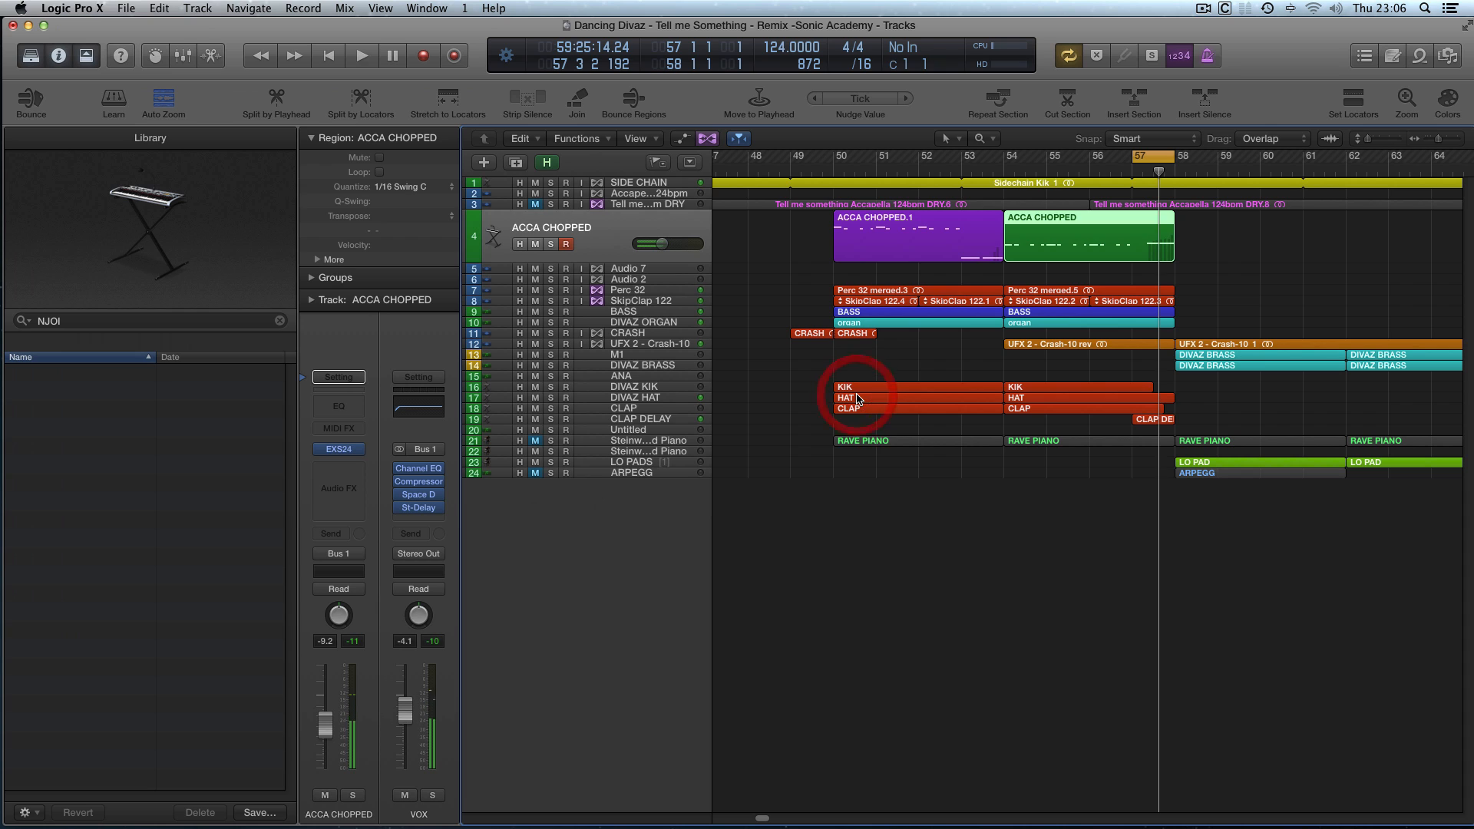
click(806, 425)
key(super+Left)
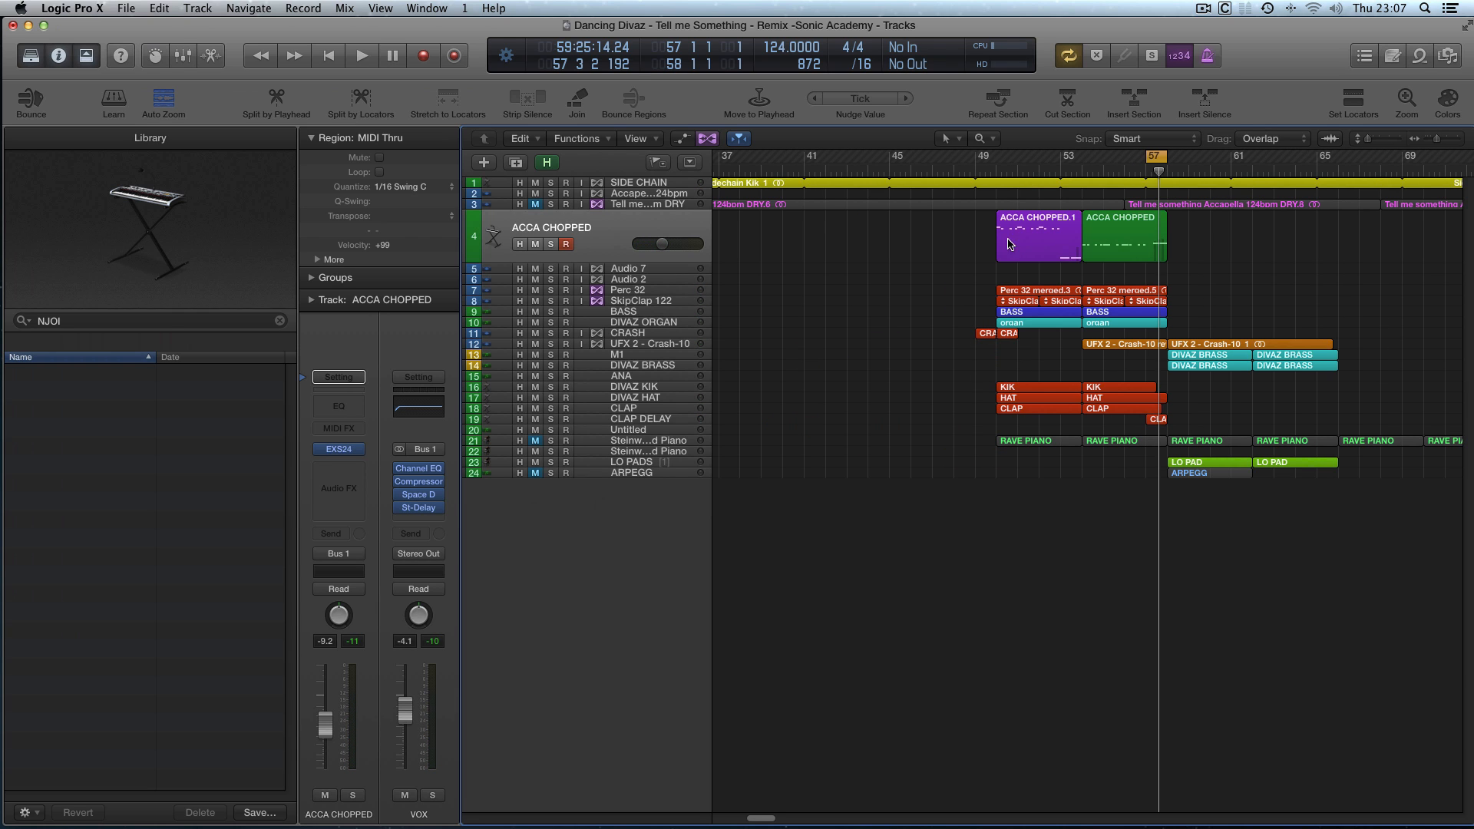
drag(959, 224, 1129, 234)
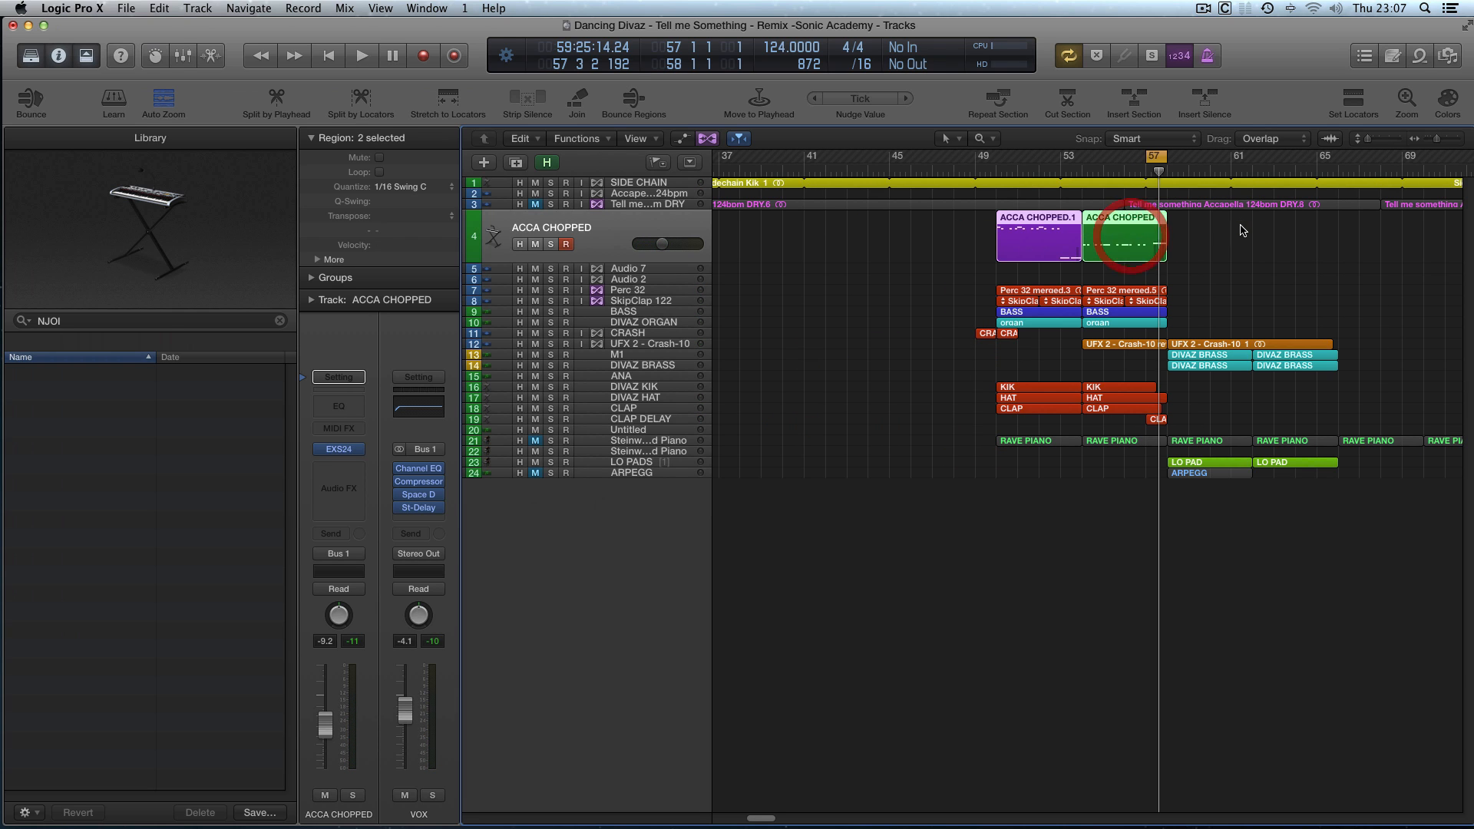
click(1240, 227)
click(1127, 230)
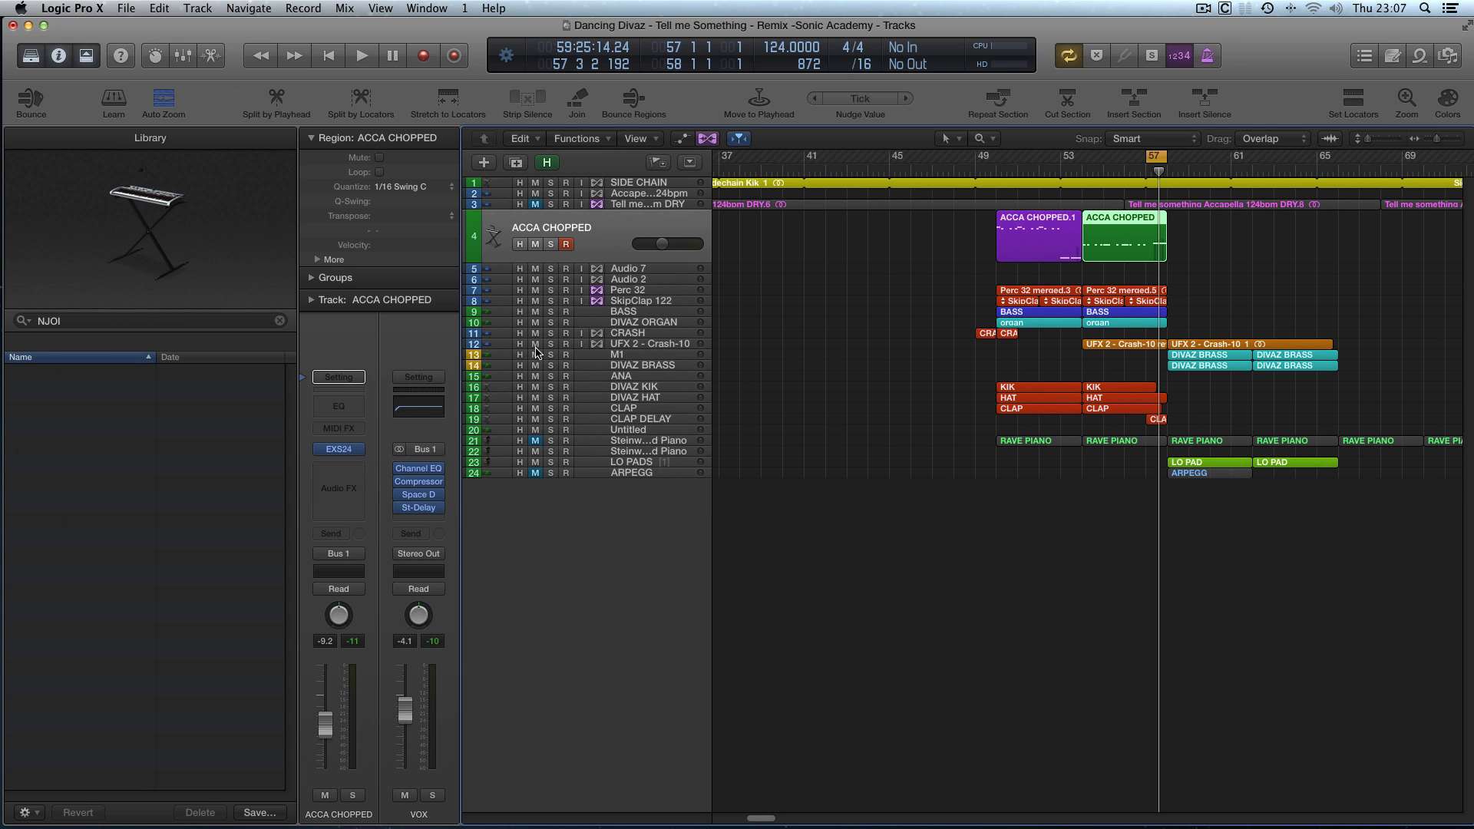
mouse_move(334, 454)
click(957, 247)
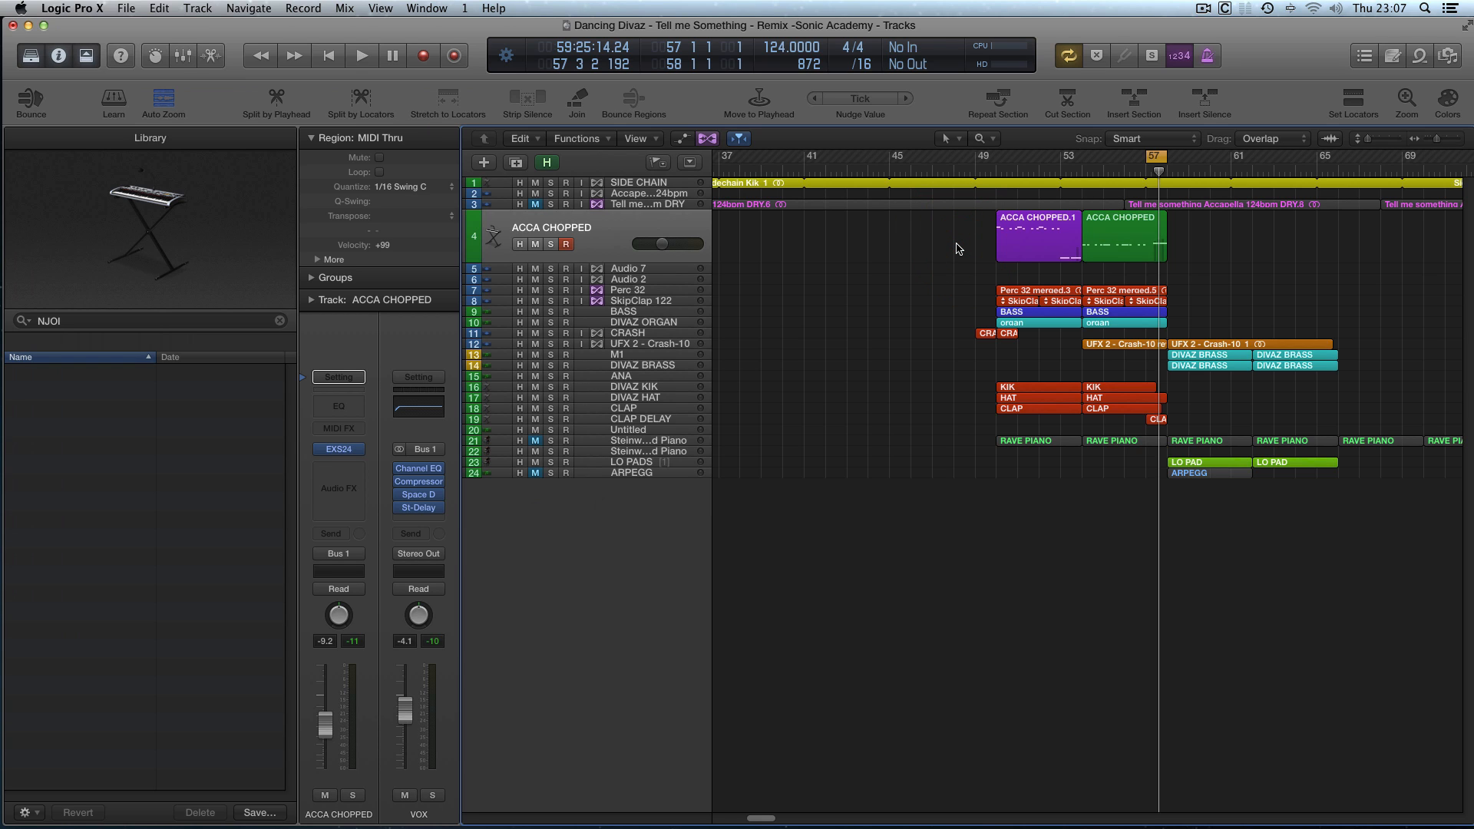
Step: Save the project and color the second ACCA CHOPPED region magenta
key(super+s)
click(1128, 230)
click(1448, 98)
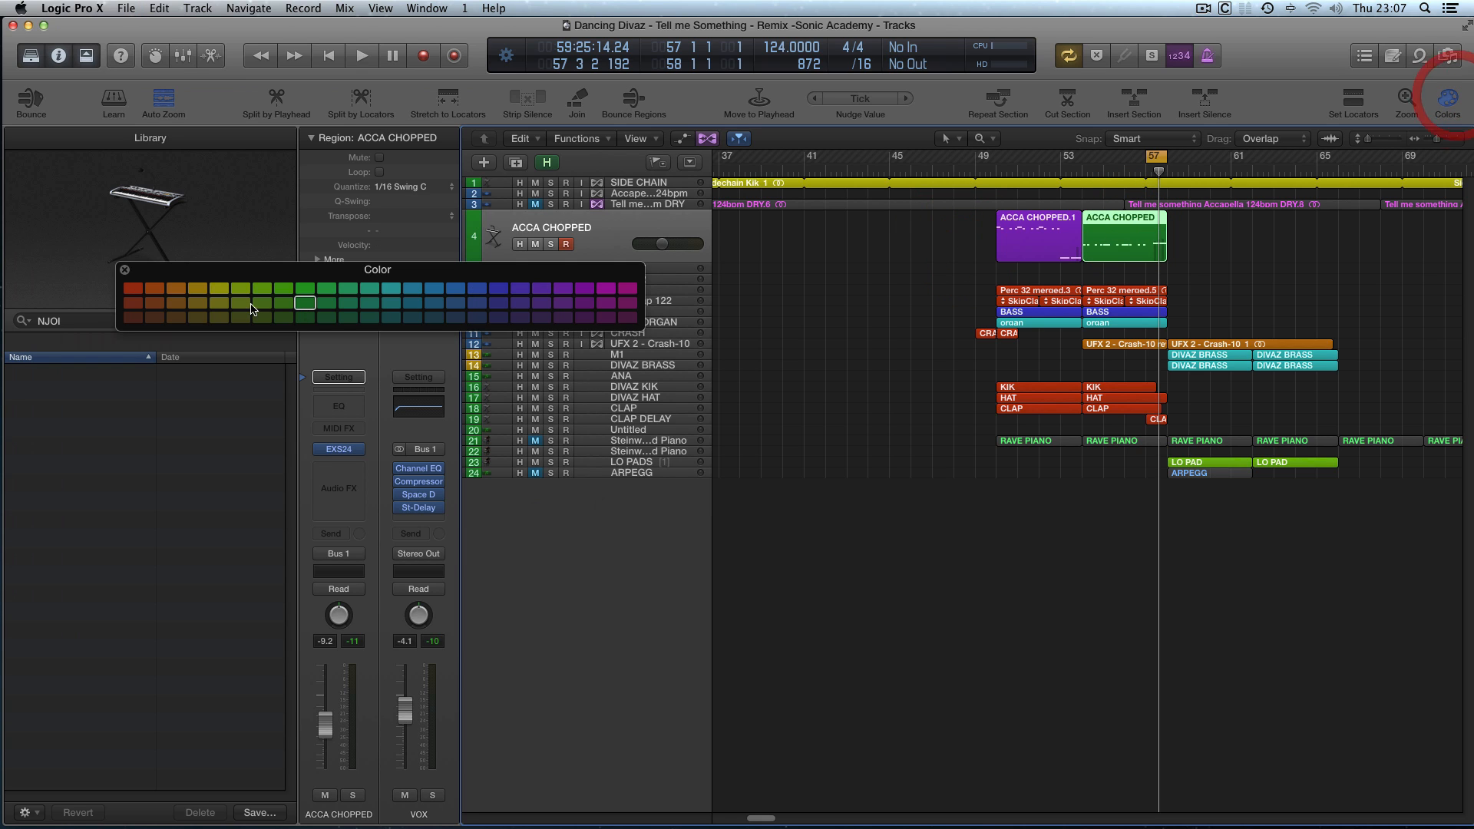
click(562, 290)
click(606, 288)
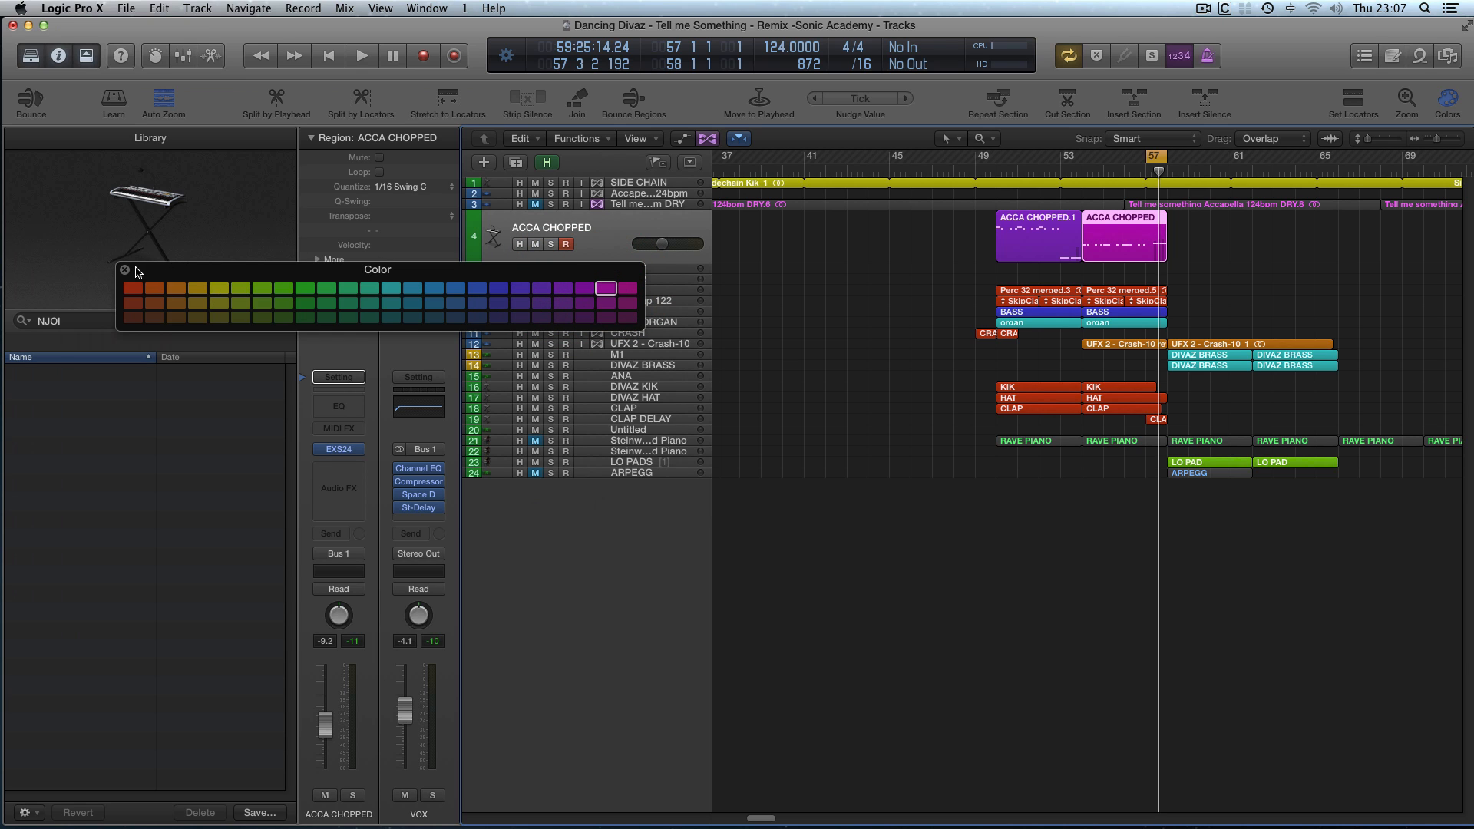
Step: Close the color palette and increase the height of the ACCA CHOPPED track
click(125, 270)
click(886, 274)
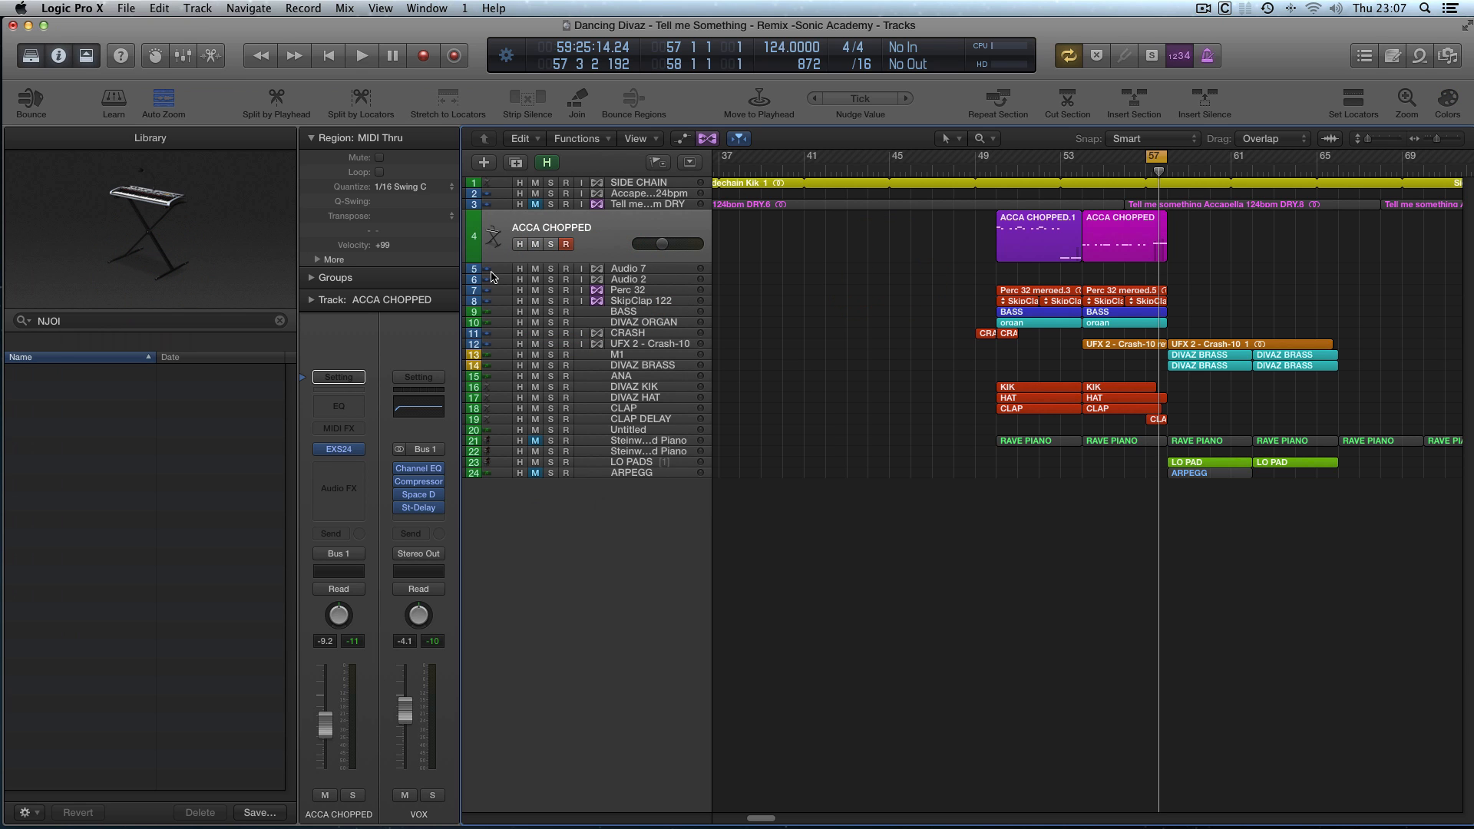
drag(477, 260, 478, 278)
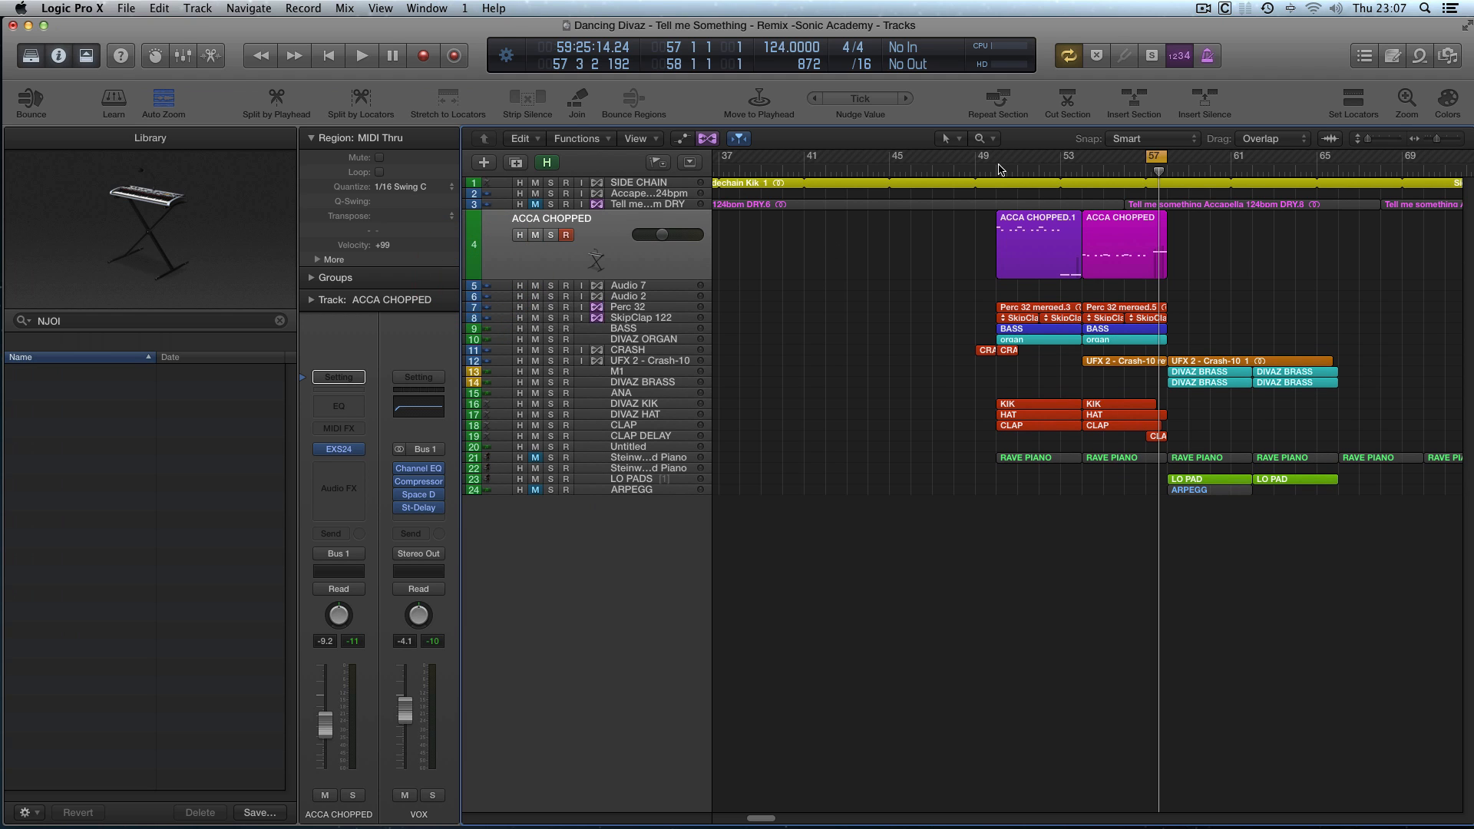
Step: Cycle bars 50 to 54 and audition the first ACCA CHOPPED region with its notes and EXS24 open, closing the instrument when done
drag(1000, 161, 1071, 163)
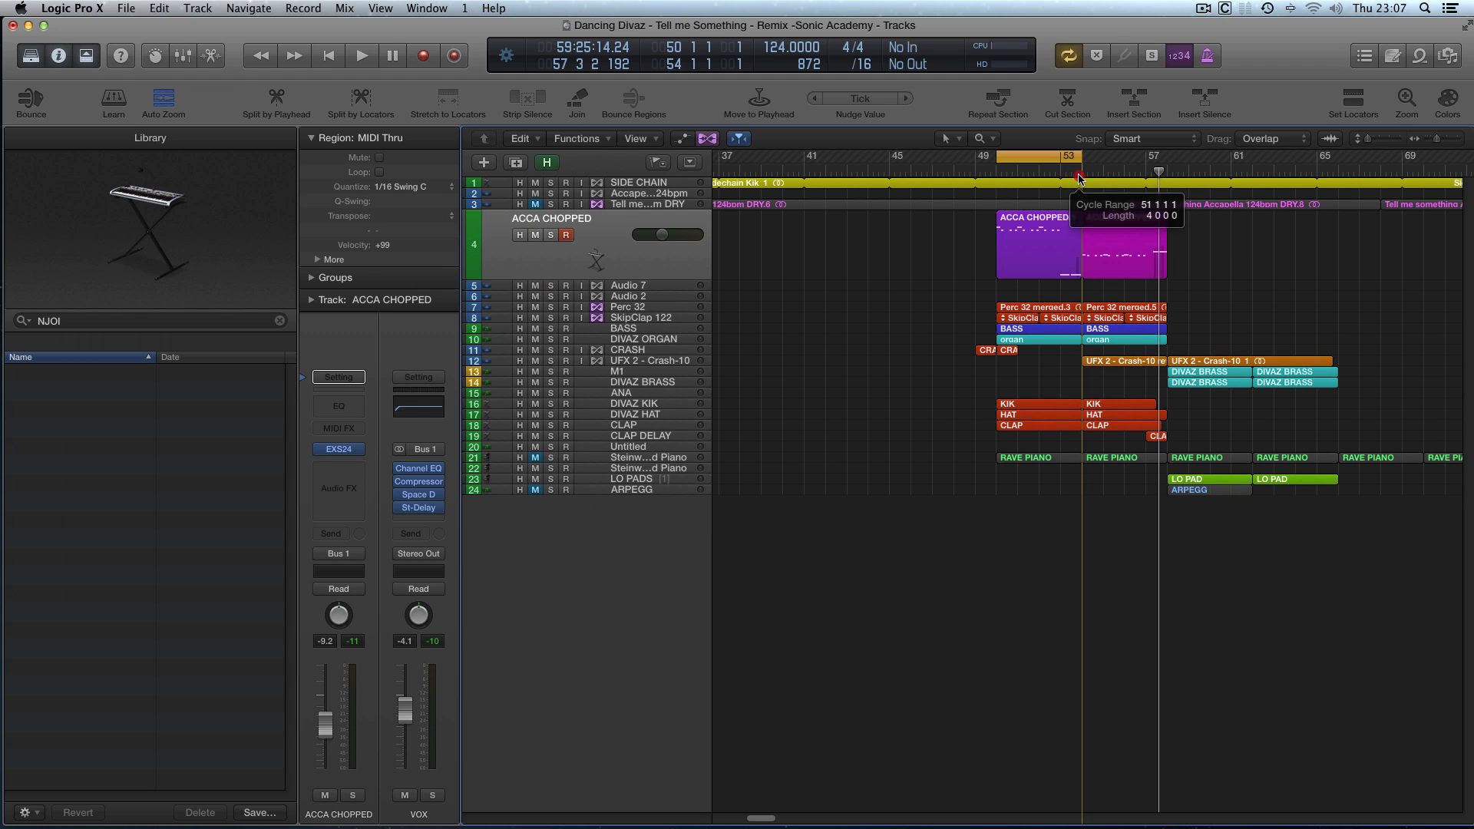
click(1048, 234)
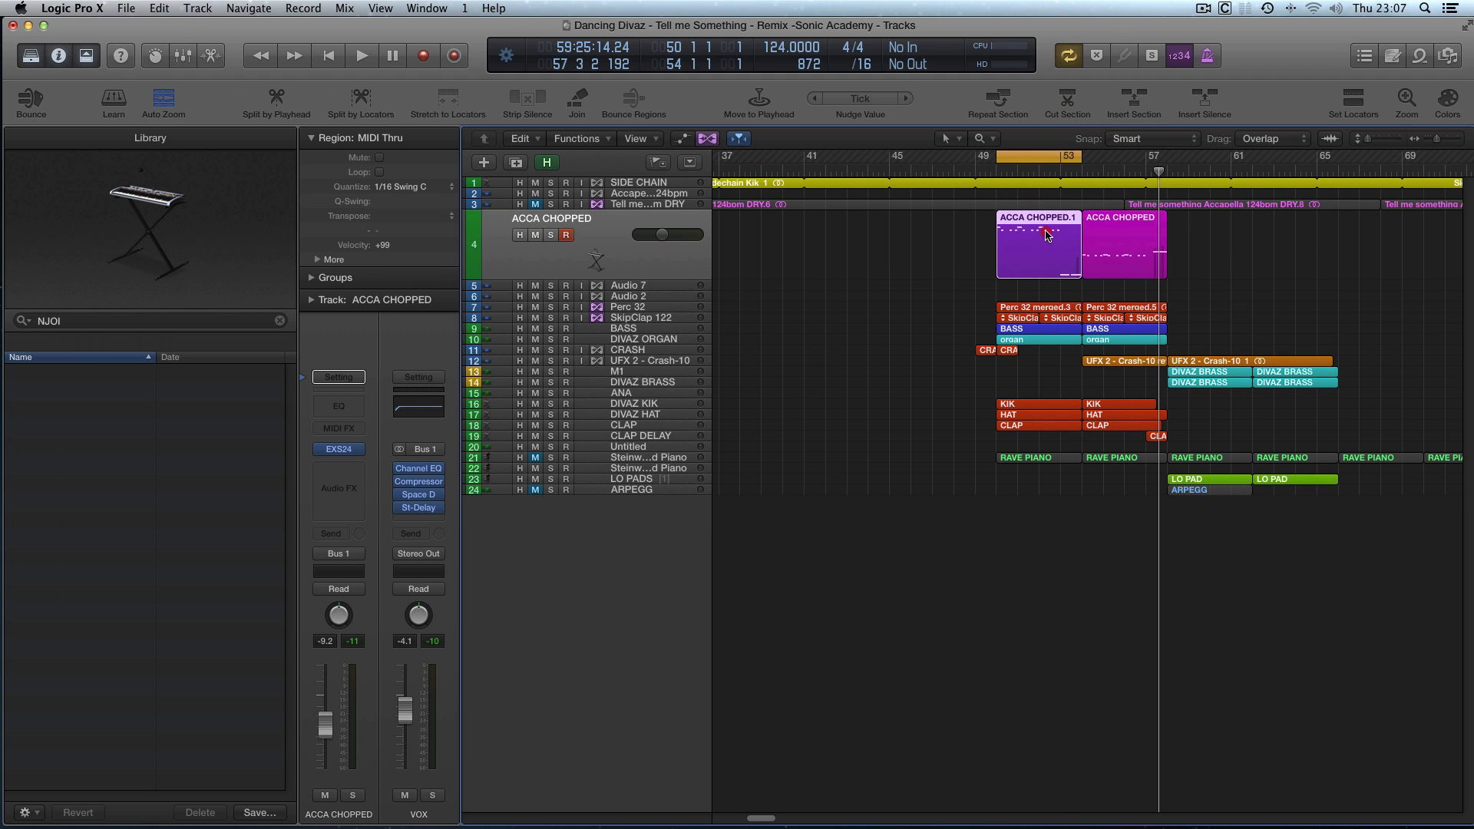
click(347, 450)
drag(1017, 163, 446, 170)
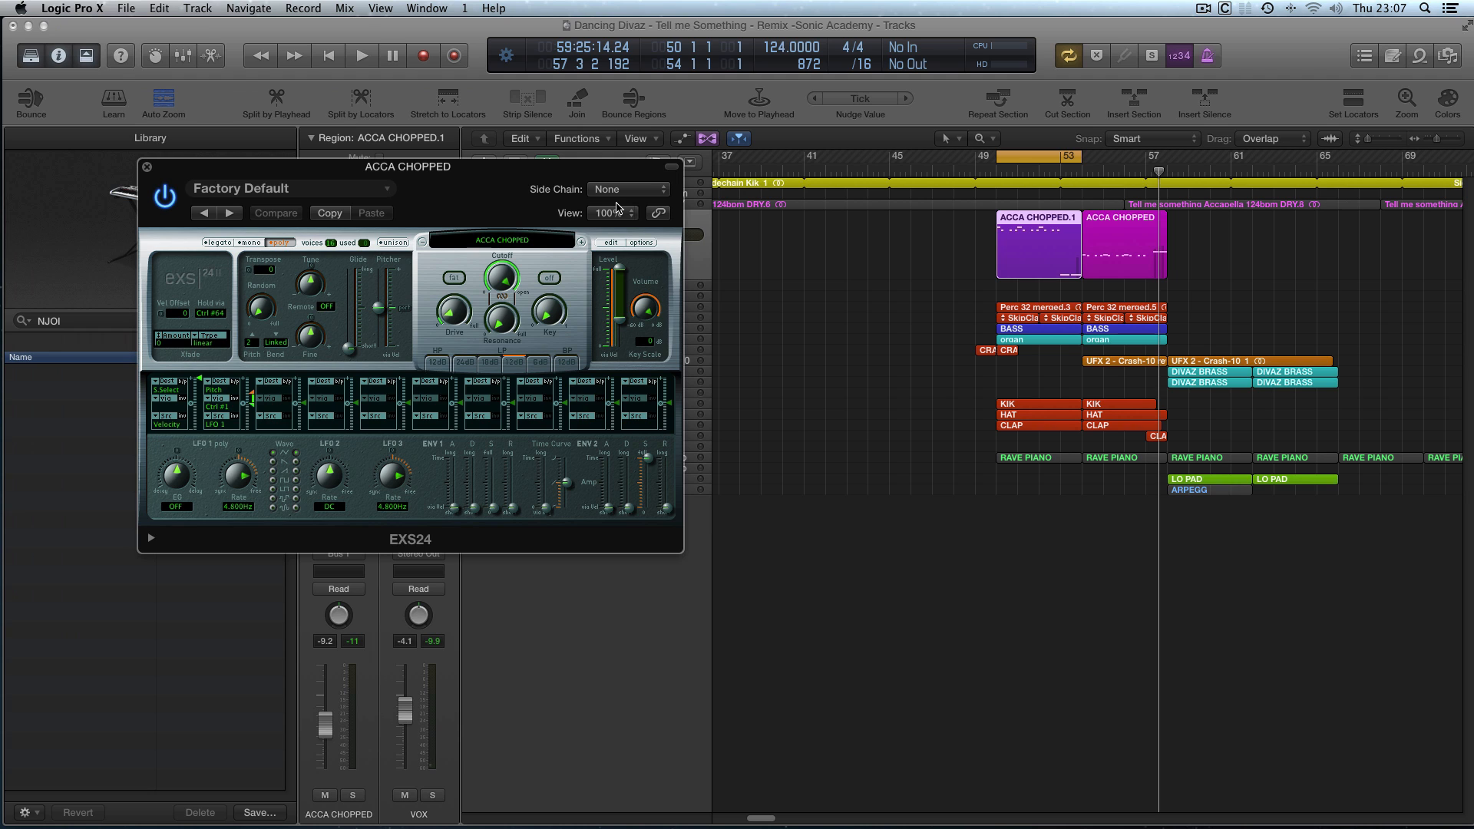
double_click(1033, 218)
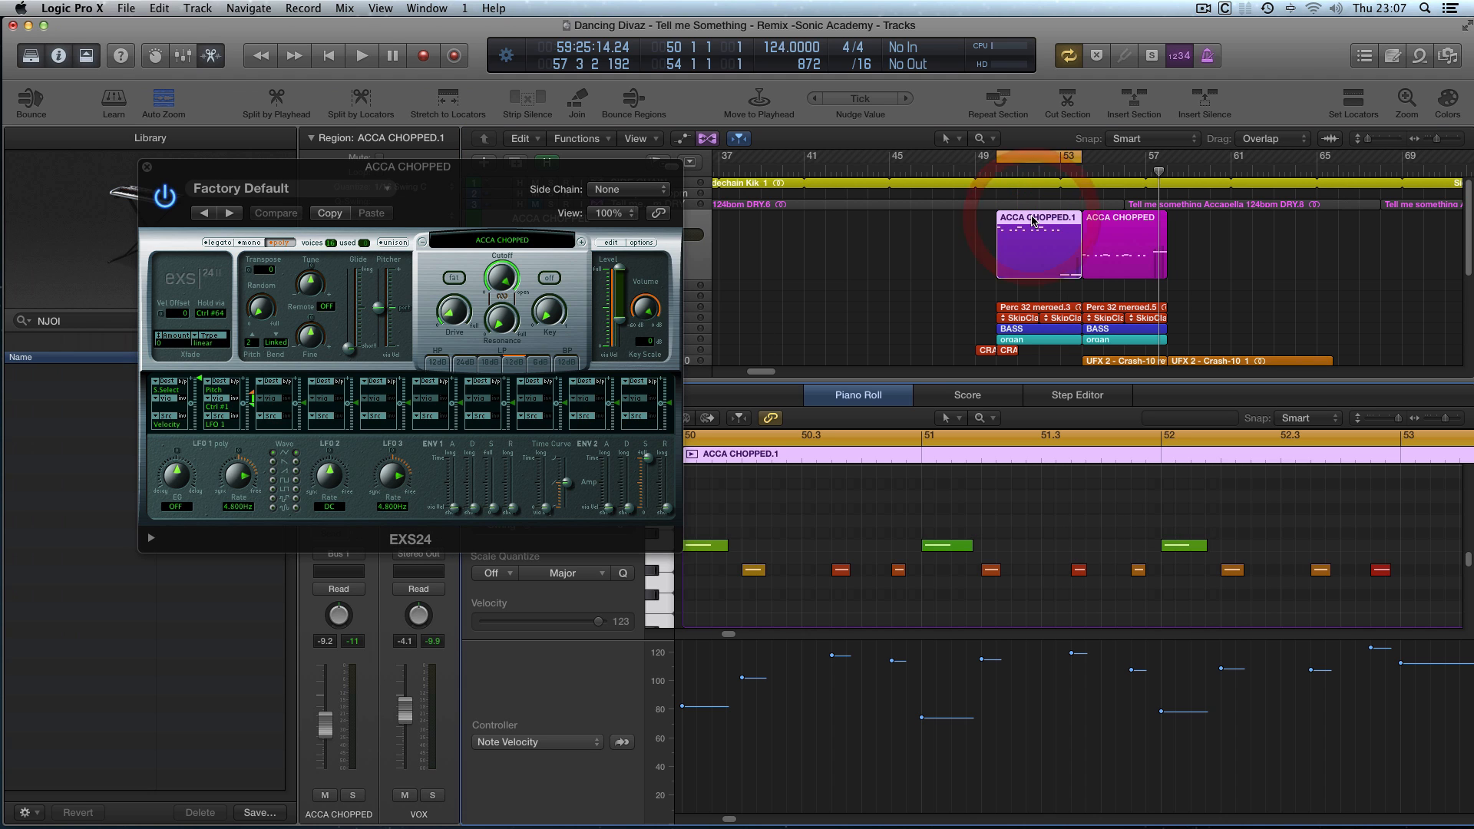
key(space)
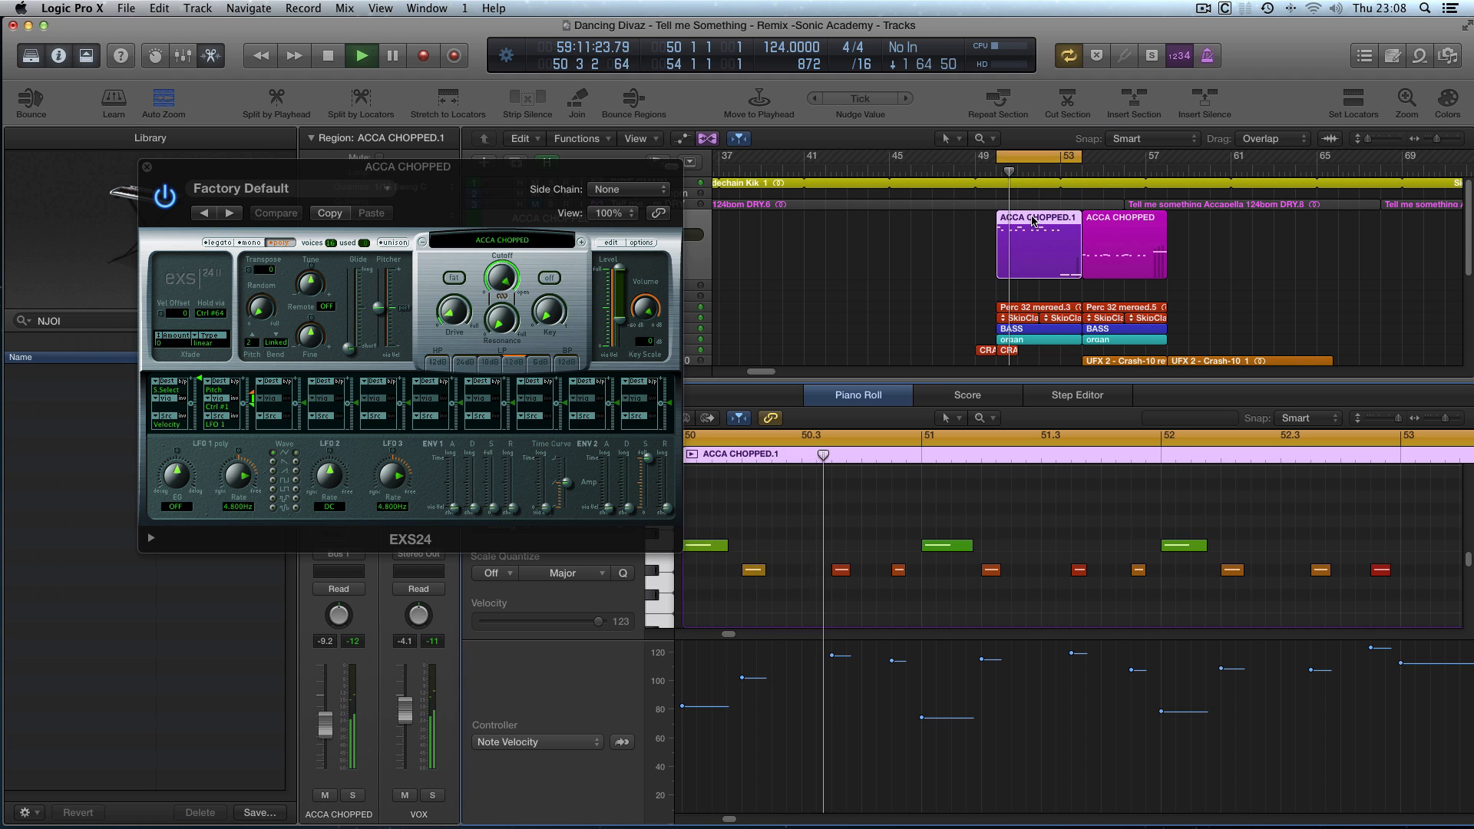
key(space)
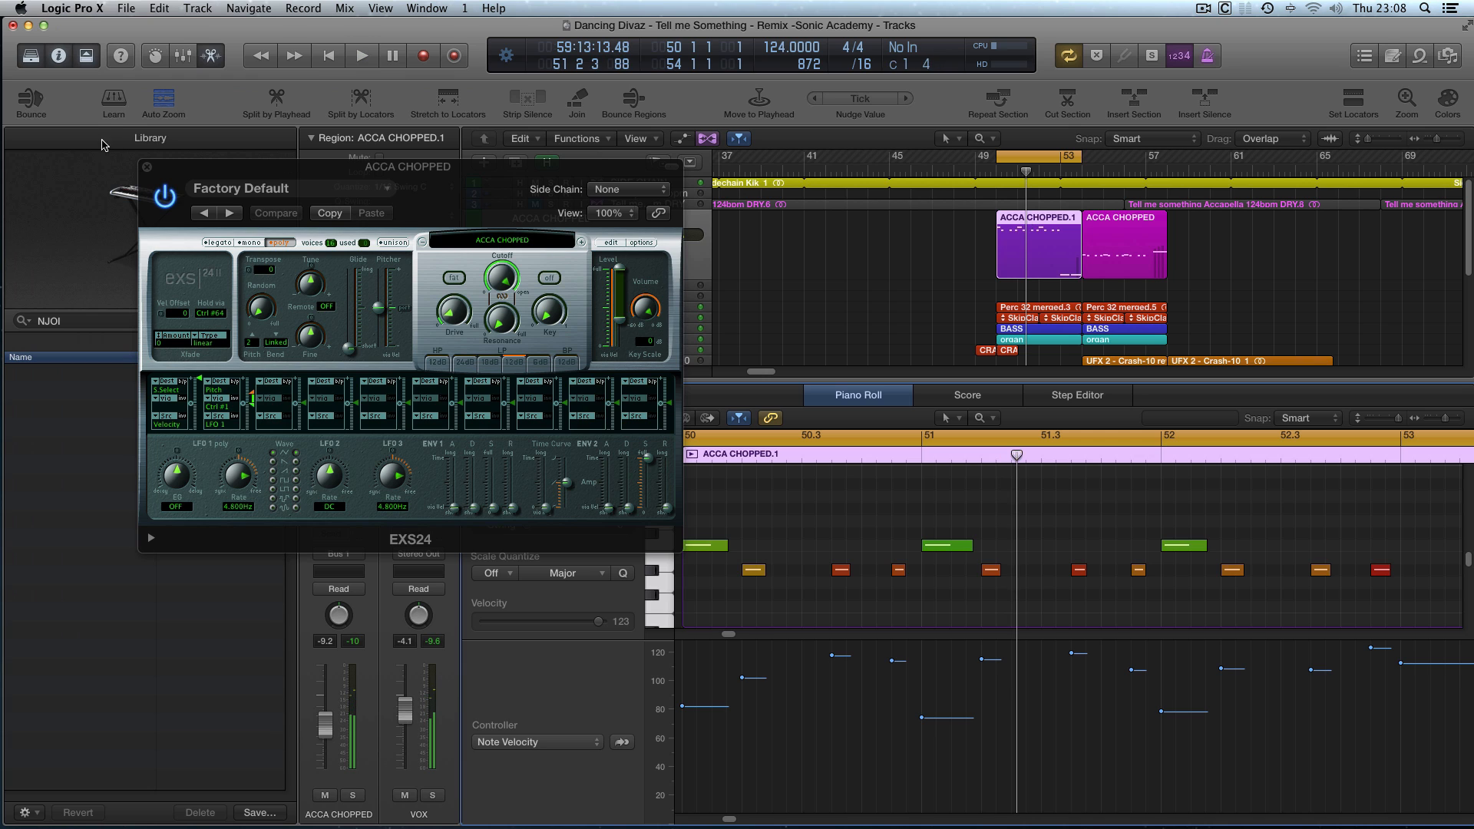
click(146, 166)
click(750, 265)
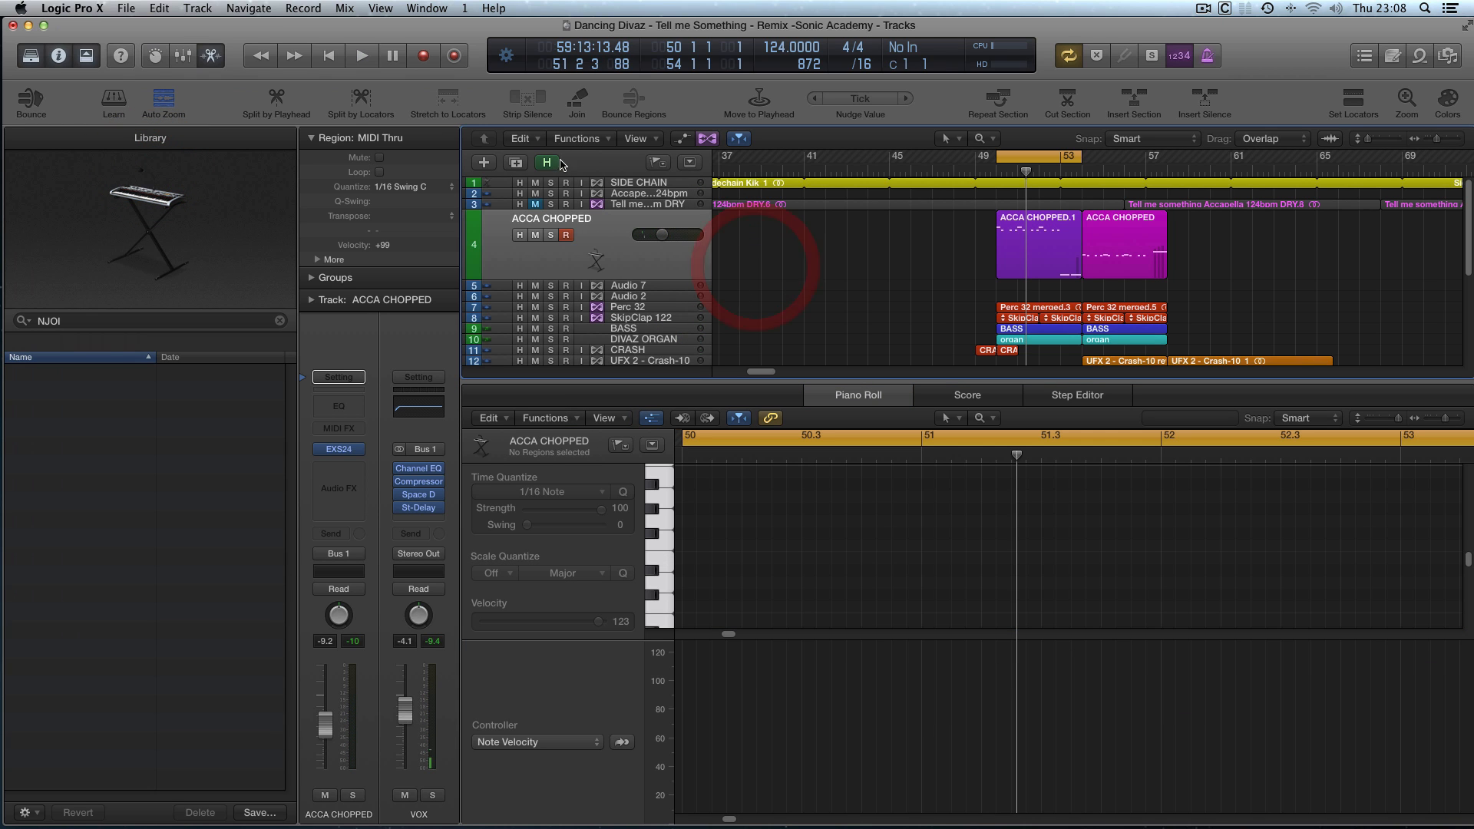
Step: Duplicate the ACCA CHOPPED instrument track with its EXS24 settings and close the note editor
click(516, 163)
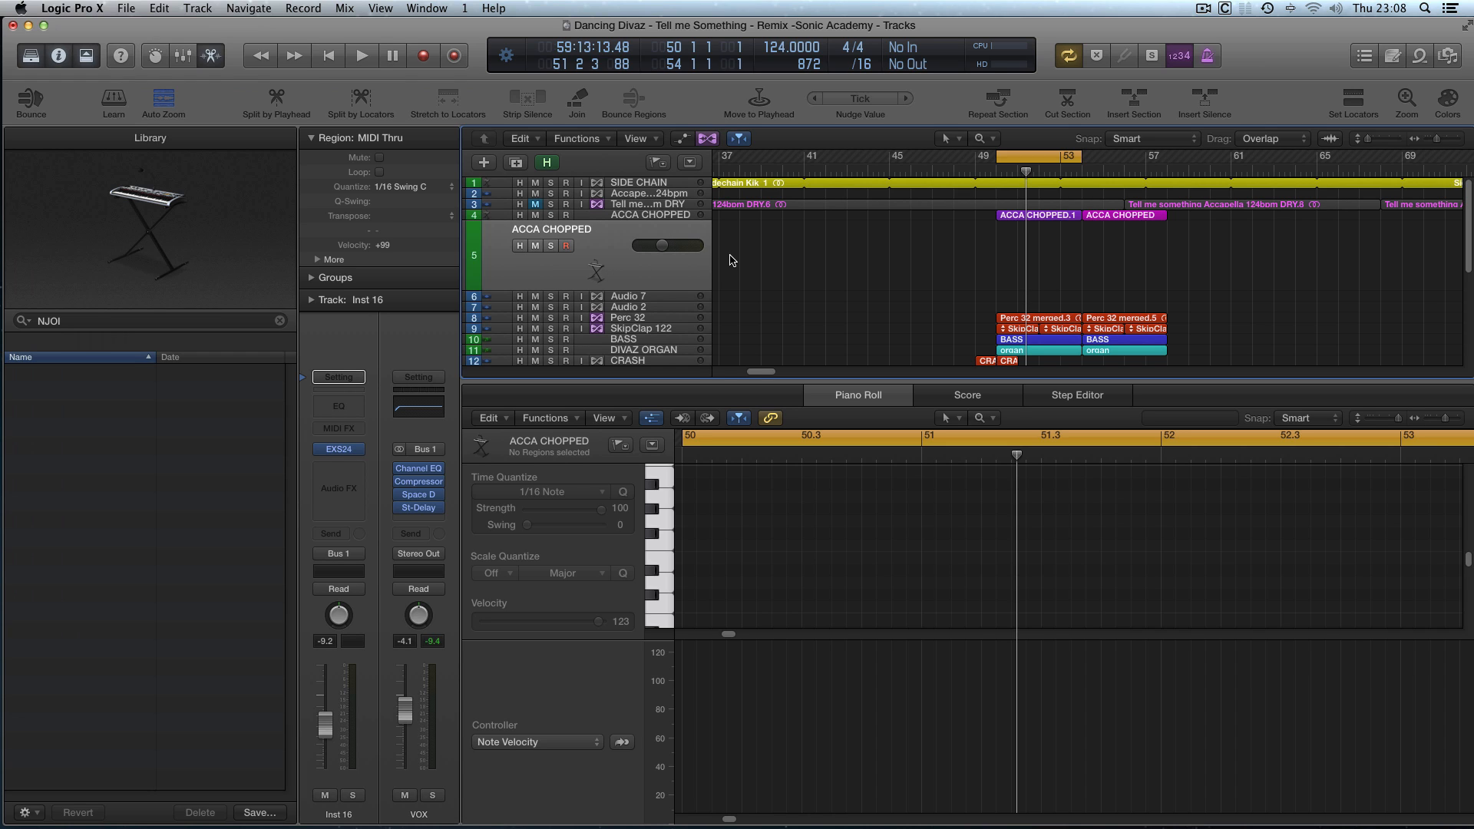
click(884, 397)
click(885, 397)
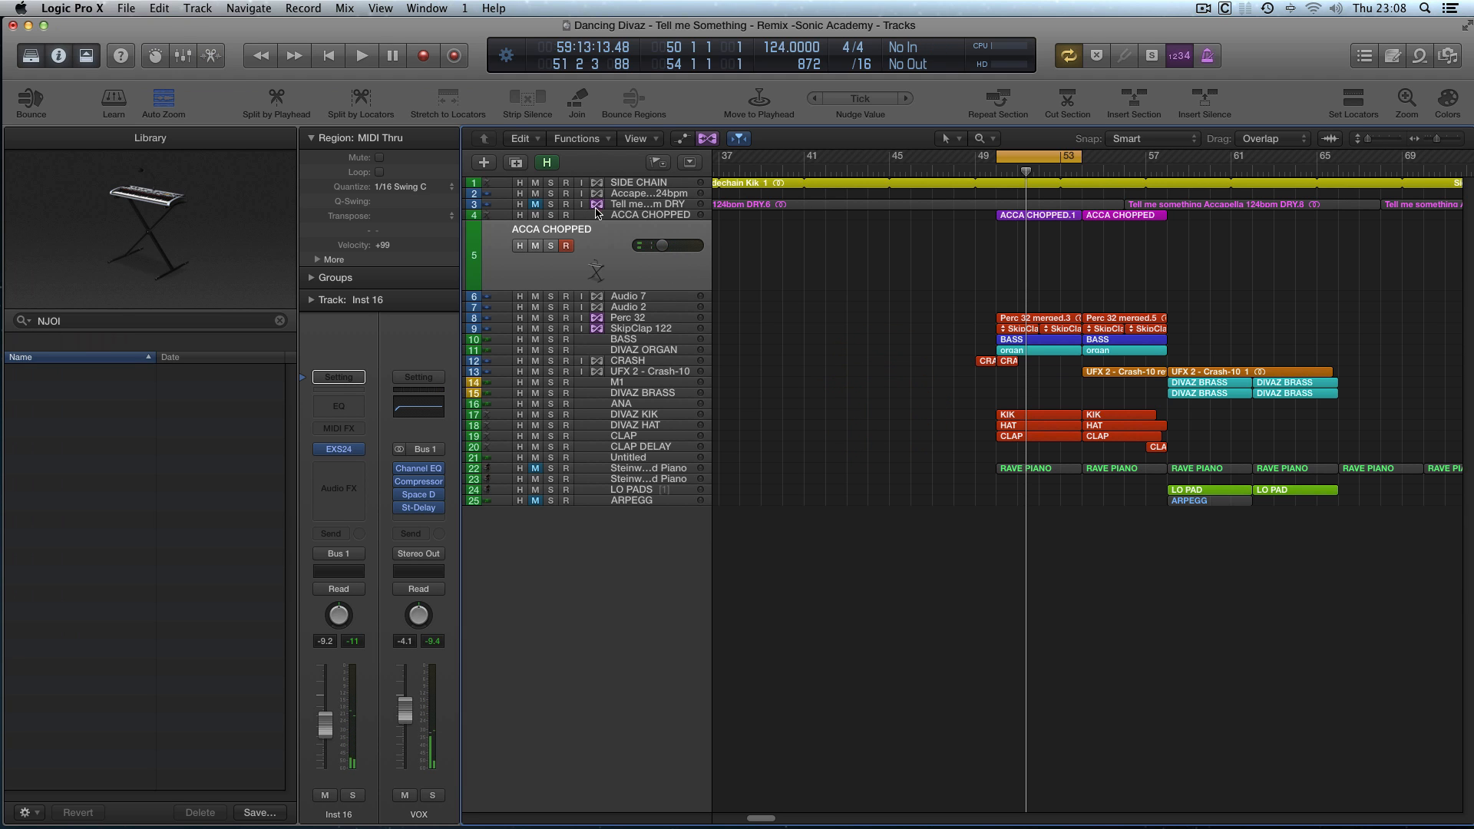
Step: Lower the duplicate track's EXS24 Tune to -3 and audition it over the cycled bars, closing the instrument when done
click(338, 449)
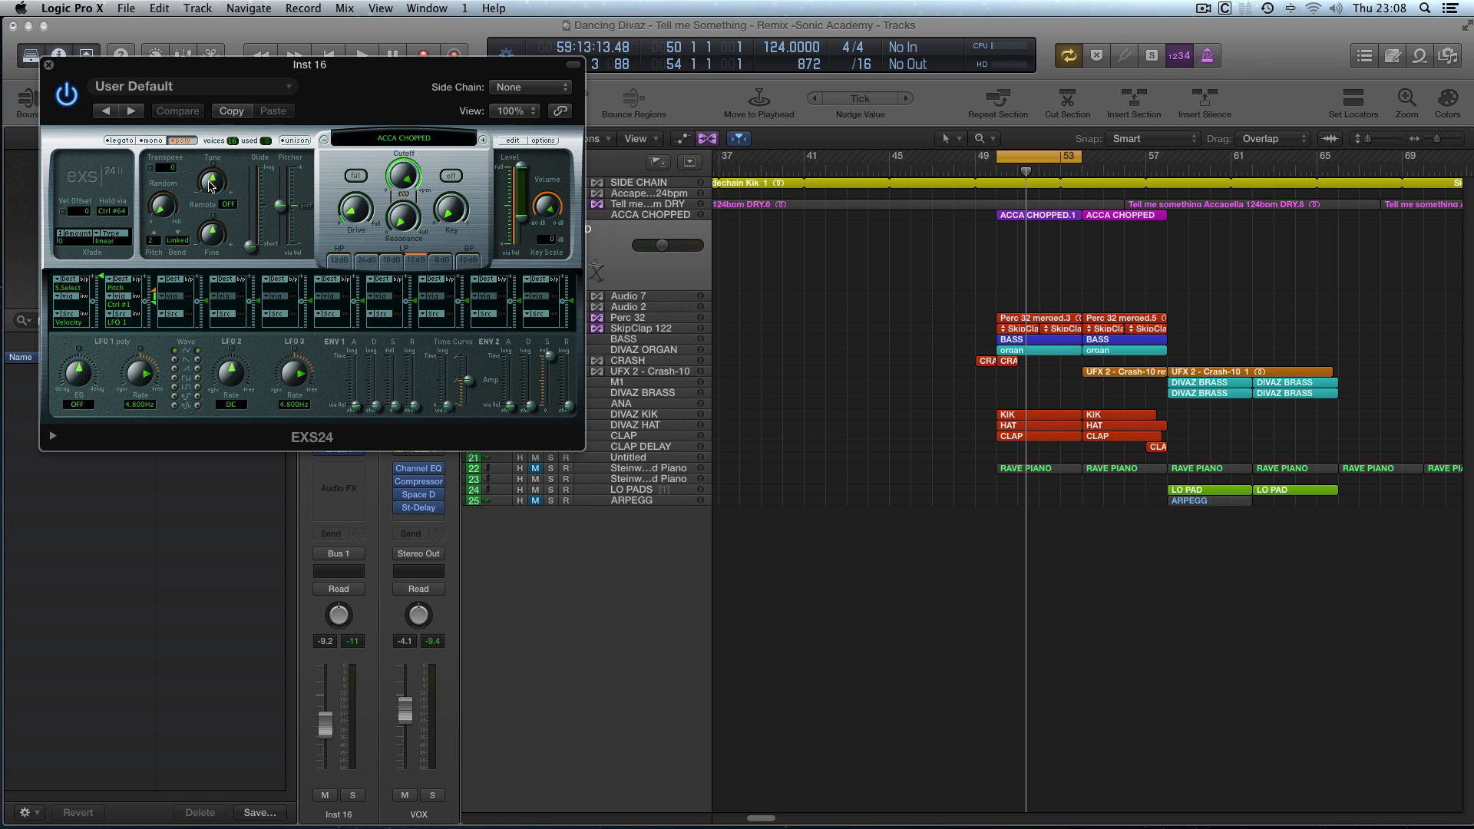
drag(211, 185, 205, 209)
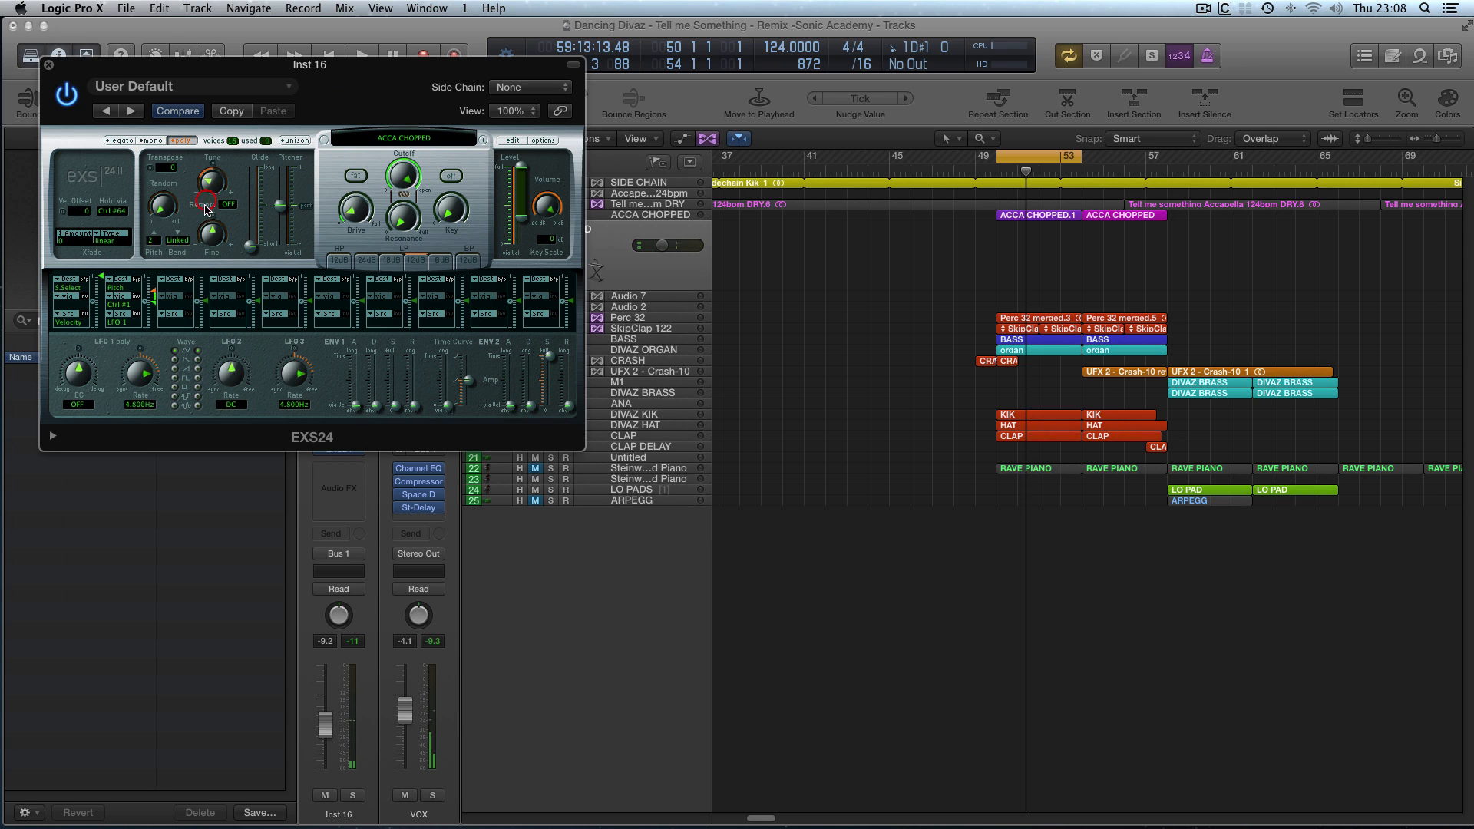
key(space)
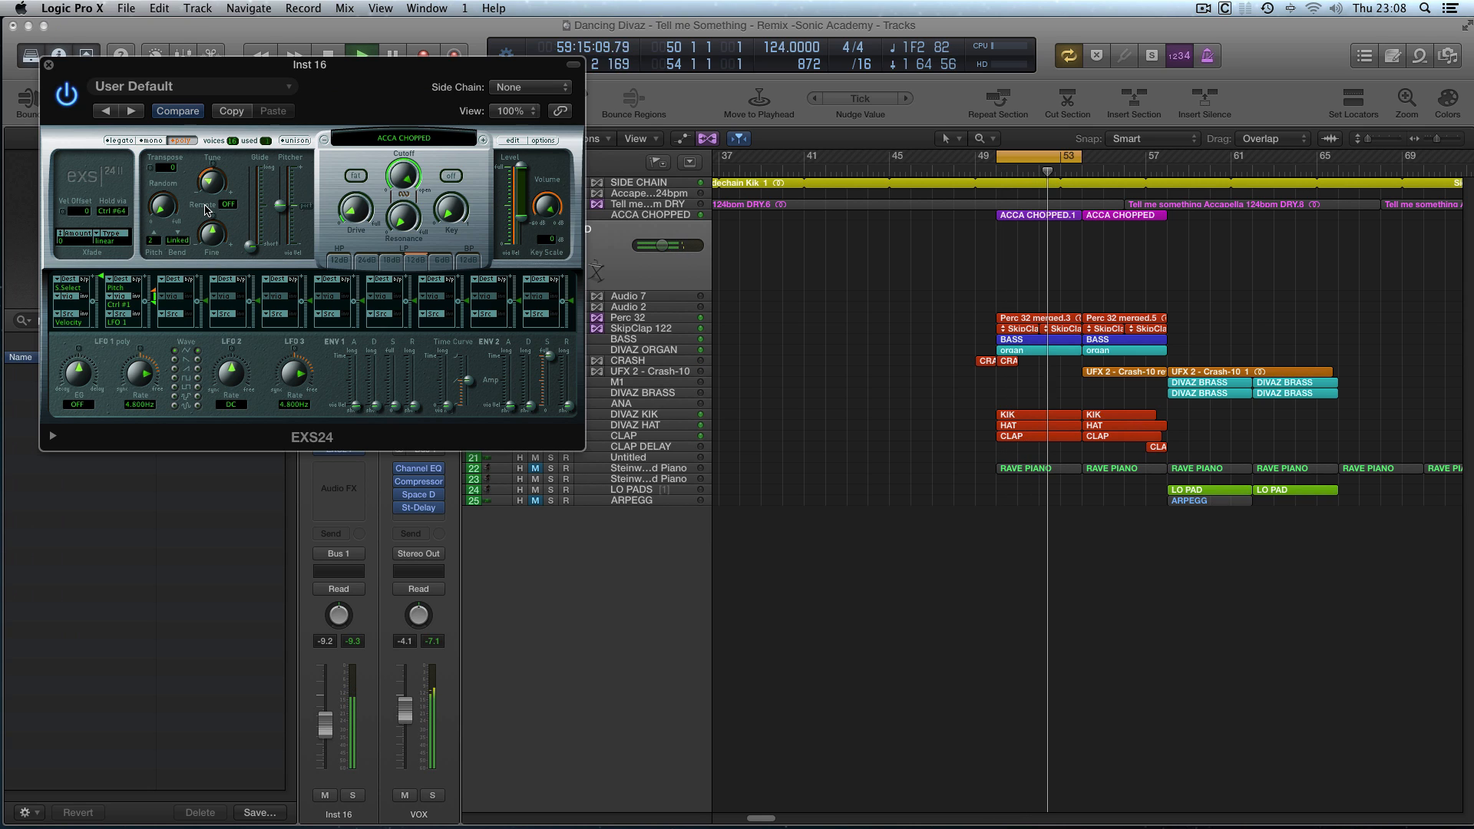
key(space)
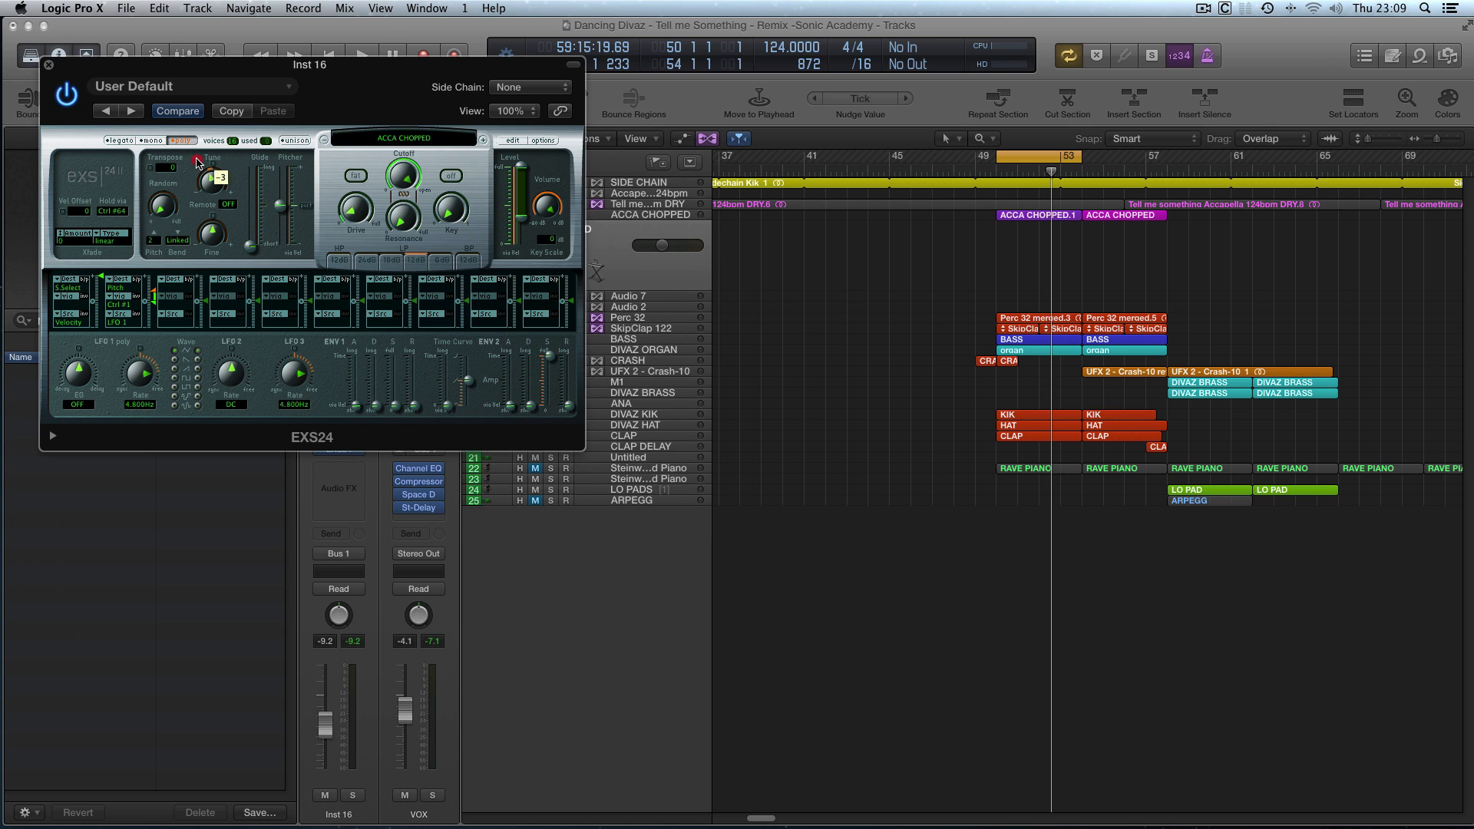
click(48, 64)
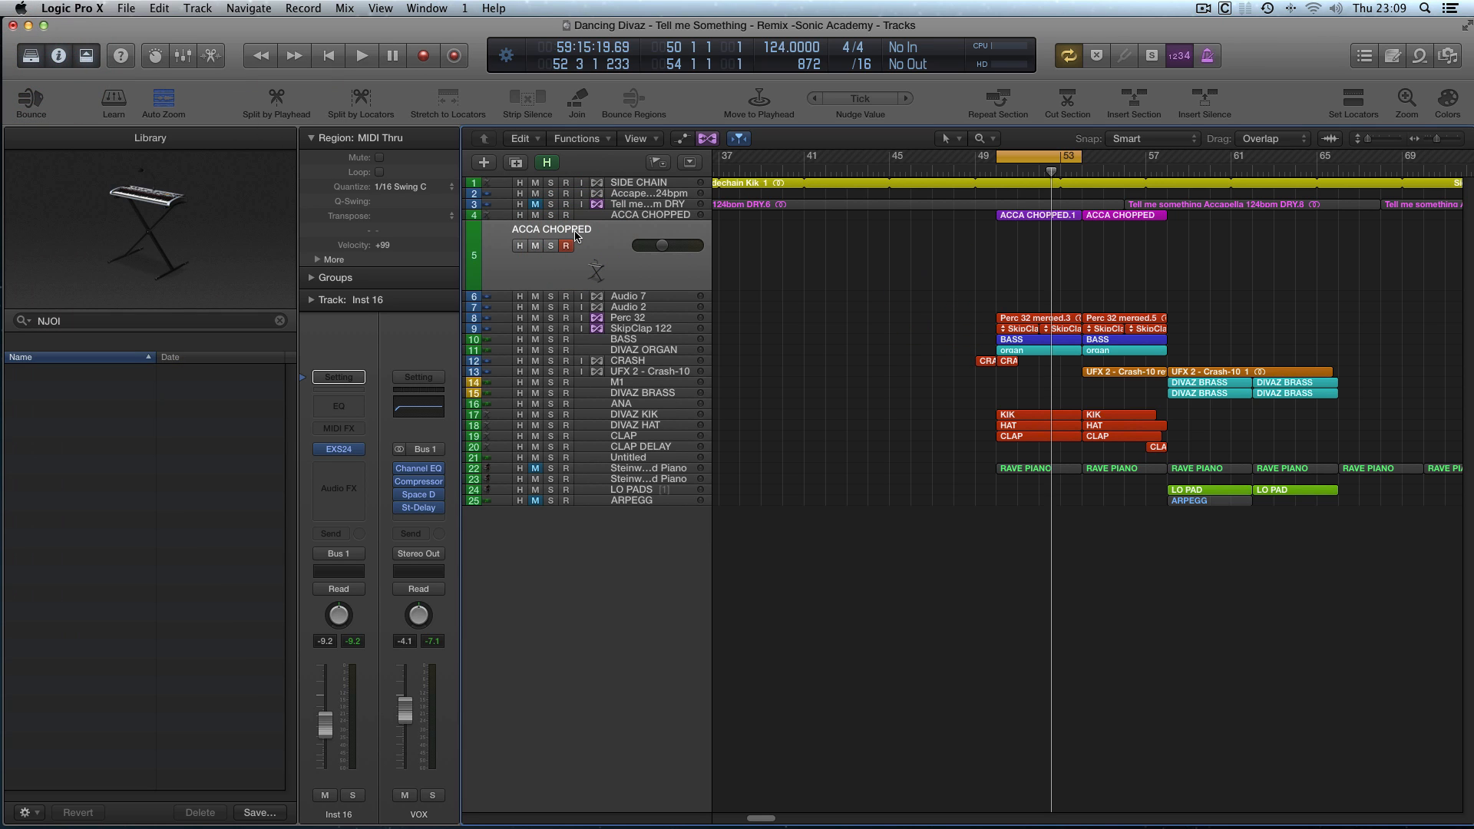
Step: Delete the duplicated ACCA CHOPPED track and reselect the original one
key(super+BackSpace)
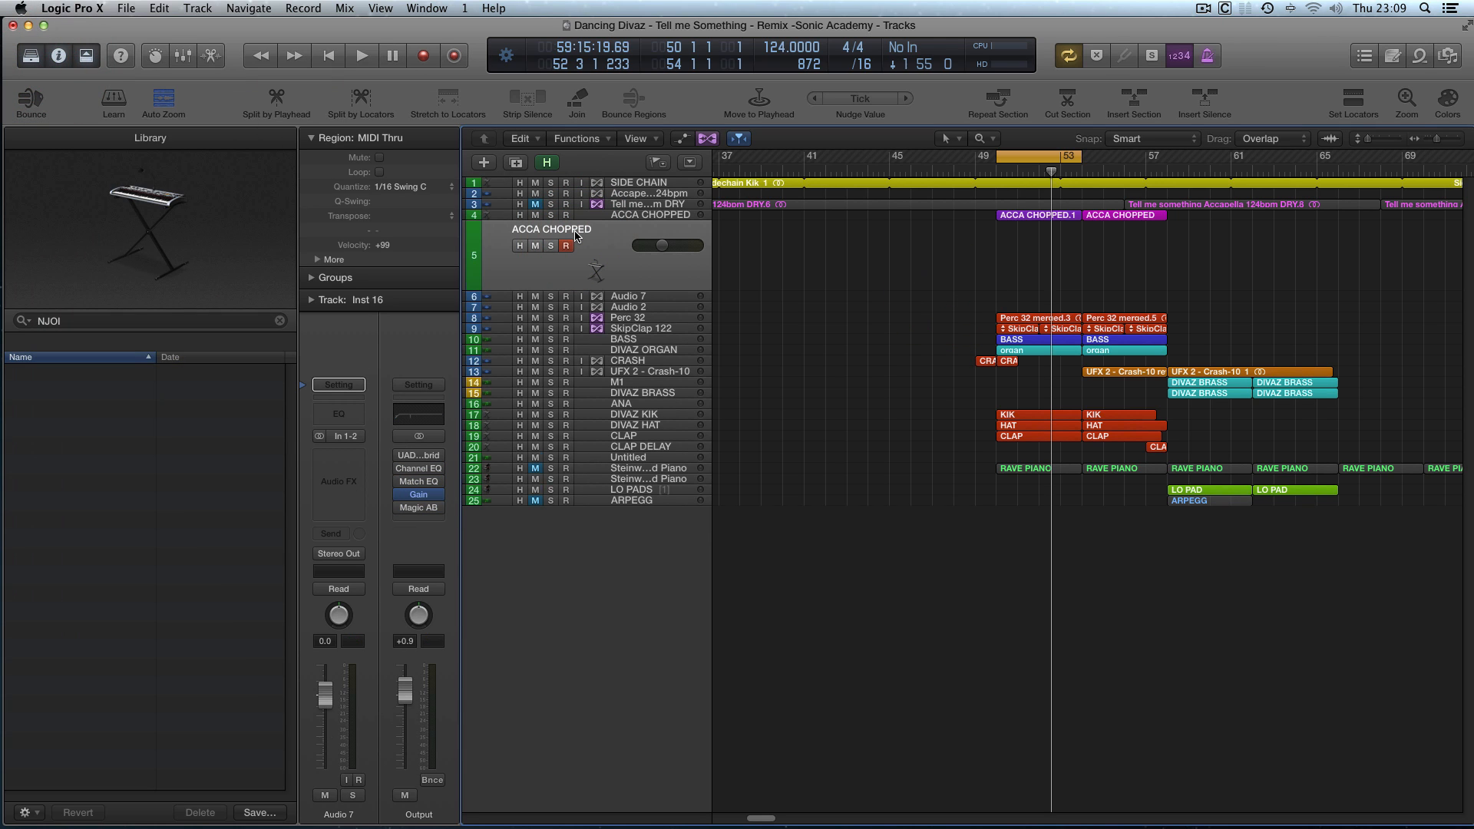
click(791, 290)
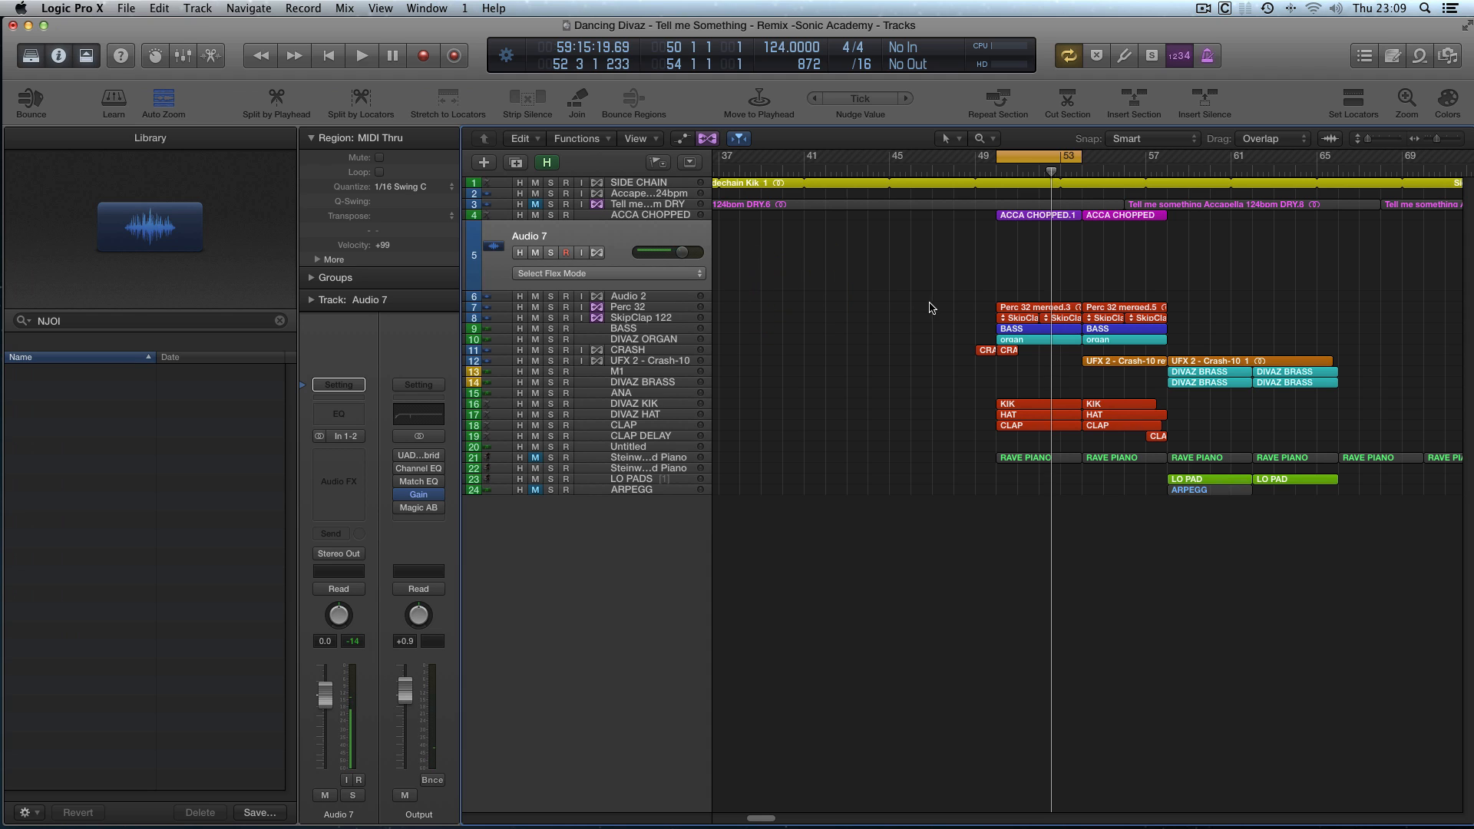
click(618, 215)
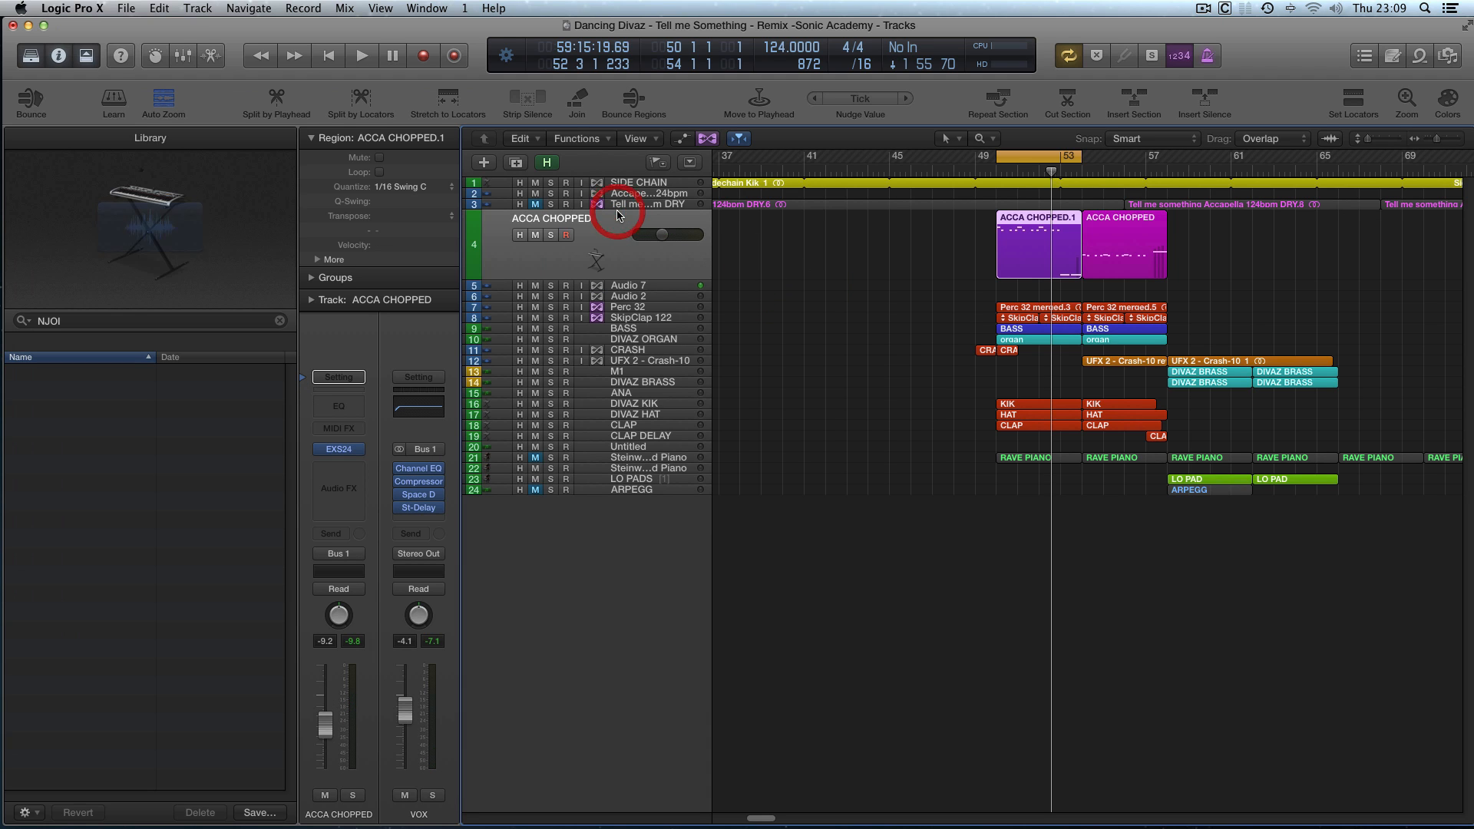
Step: Insert the stereo version of Camel Audio's CamelPhat as an audio effect on the ACCA CHOPPED track
click(358, 472)
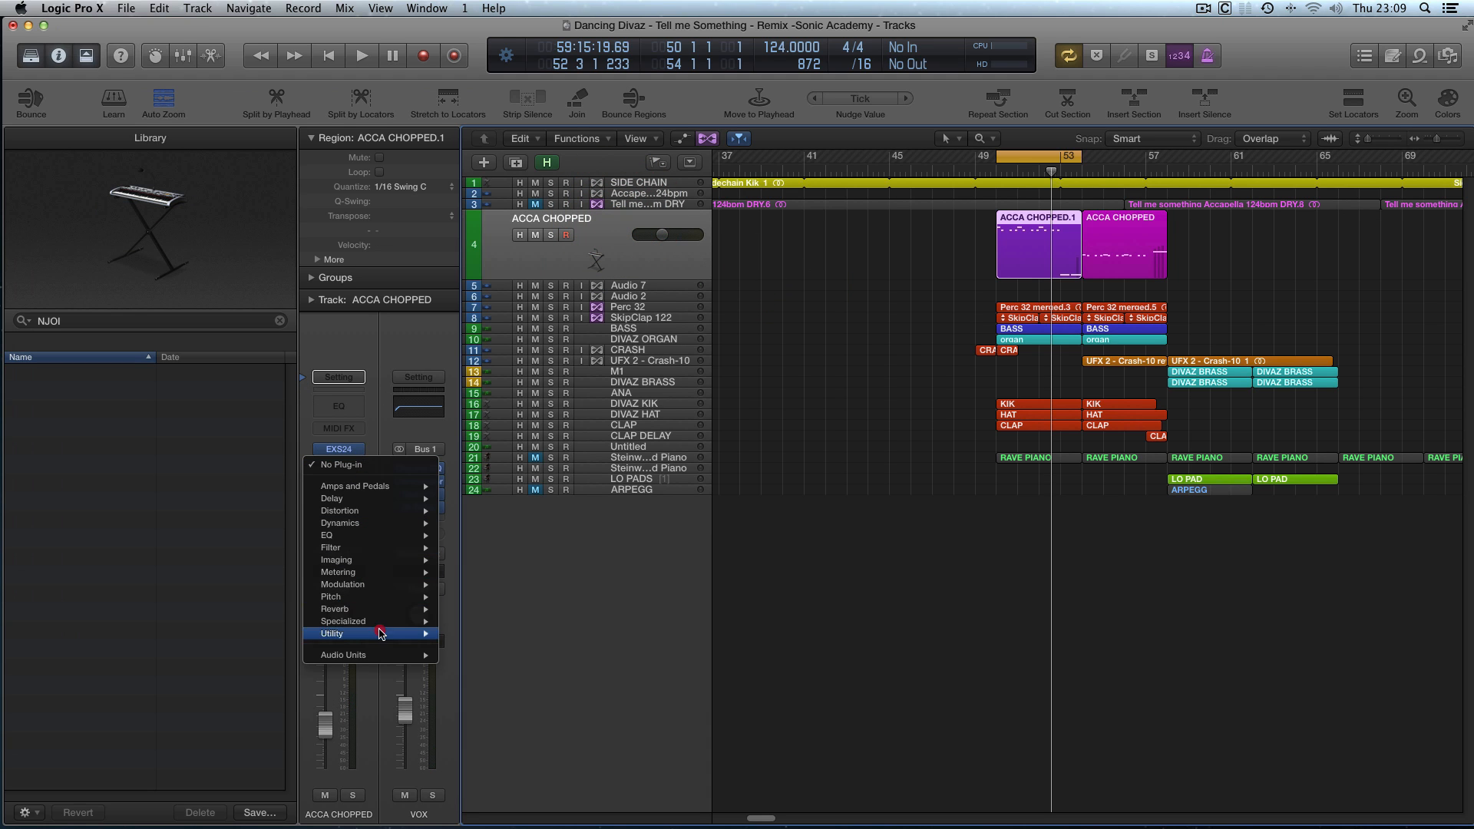
click(387, 655)
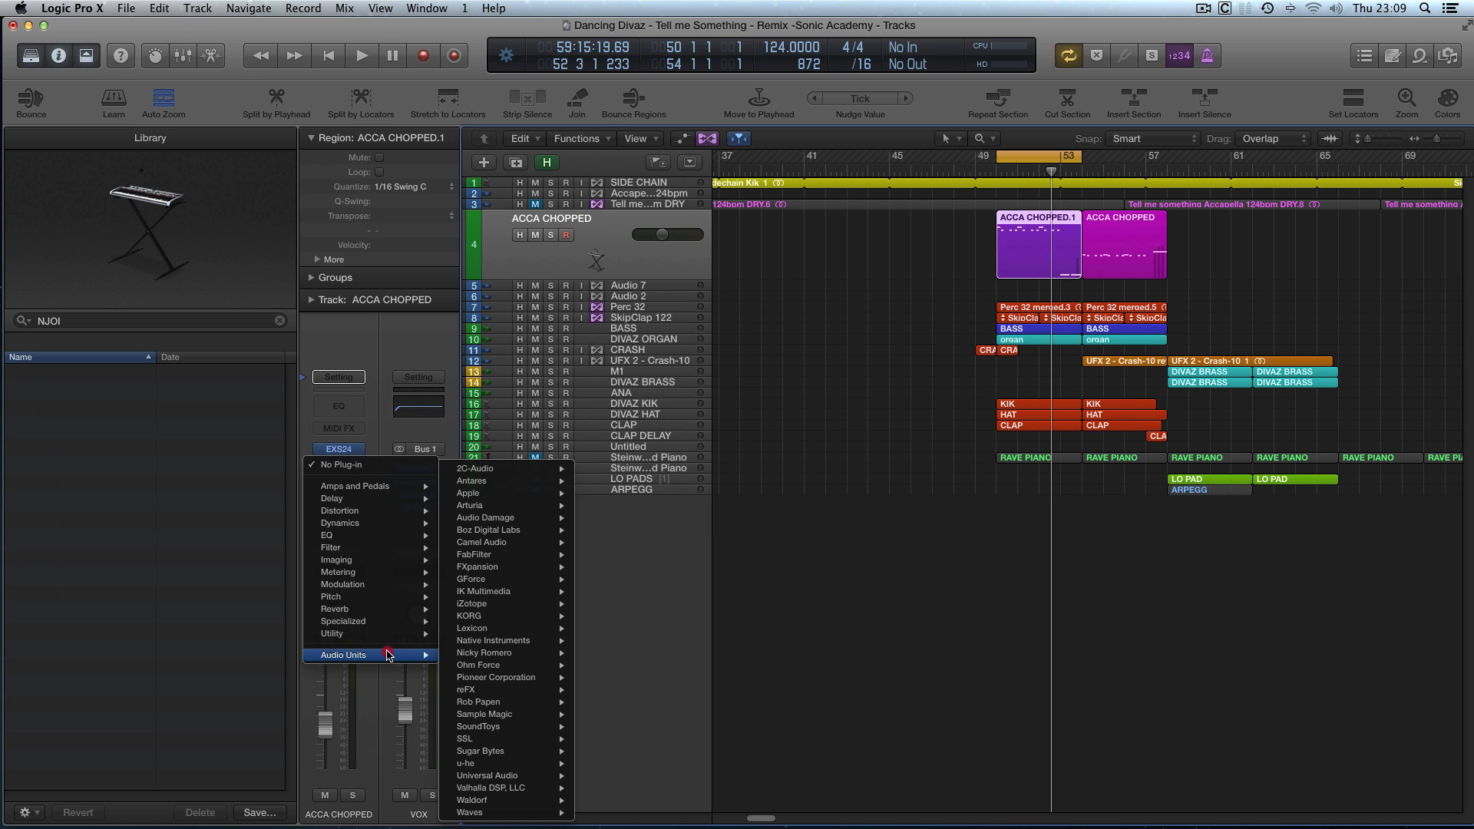
mouse_move(532, 550)
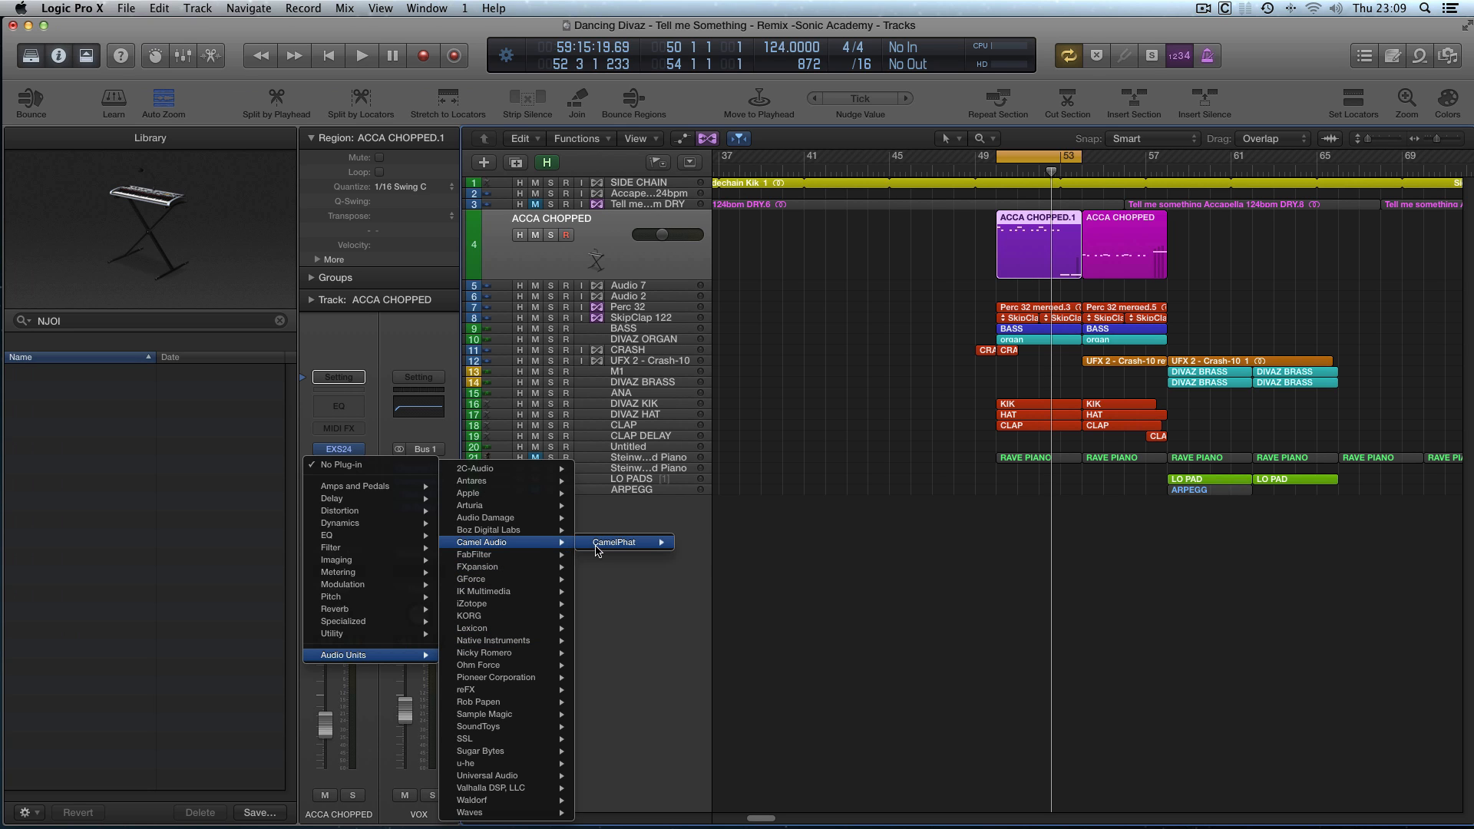
mouse_move(603, 549)
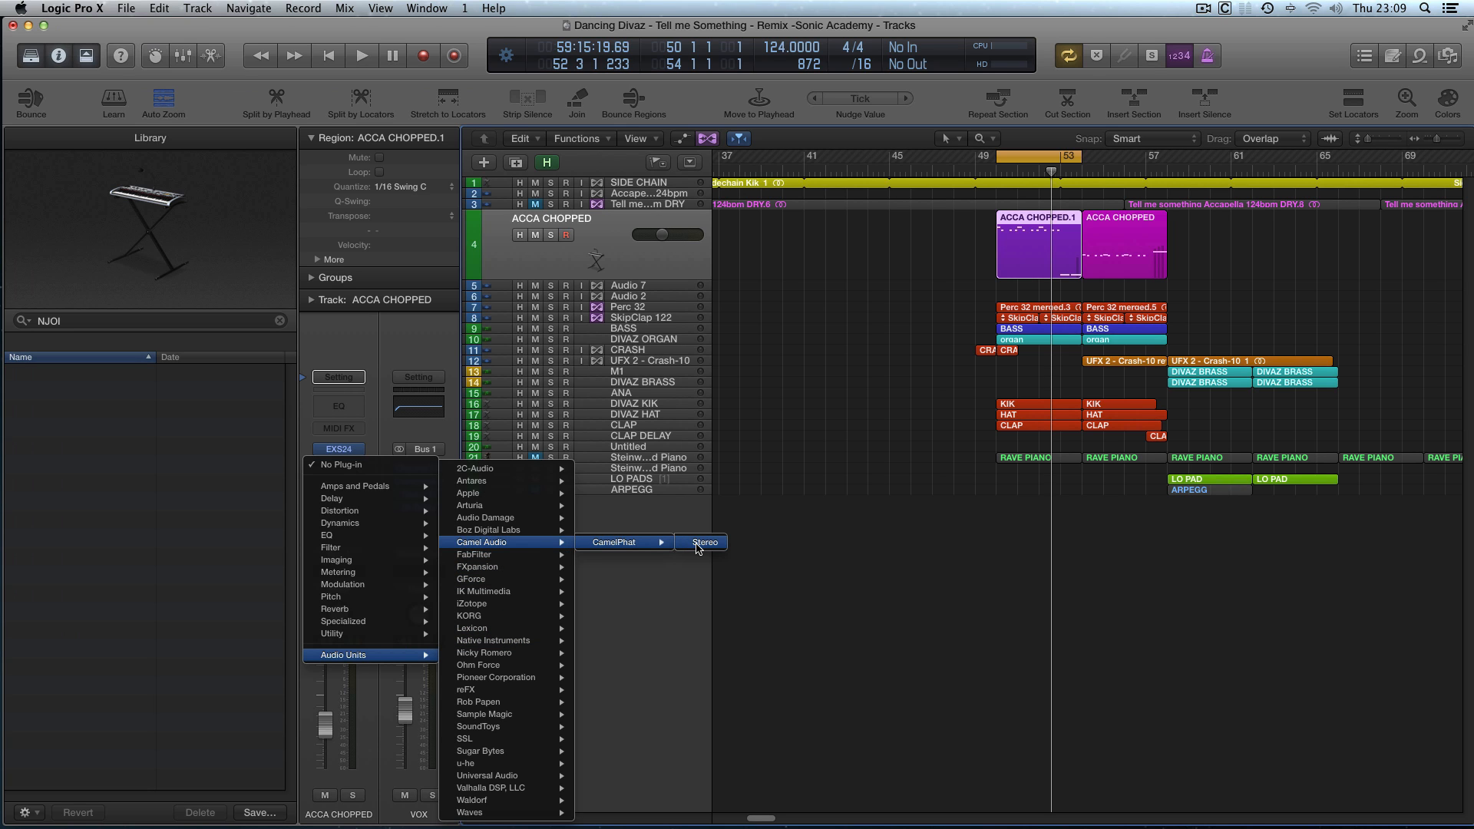
click(698, 543)
Step: Load the APC40 FILTER preset in CamelPhat and shift the plug-in window slightly
click(190, 89)
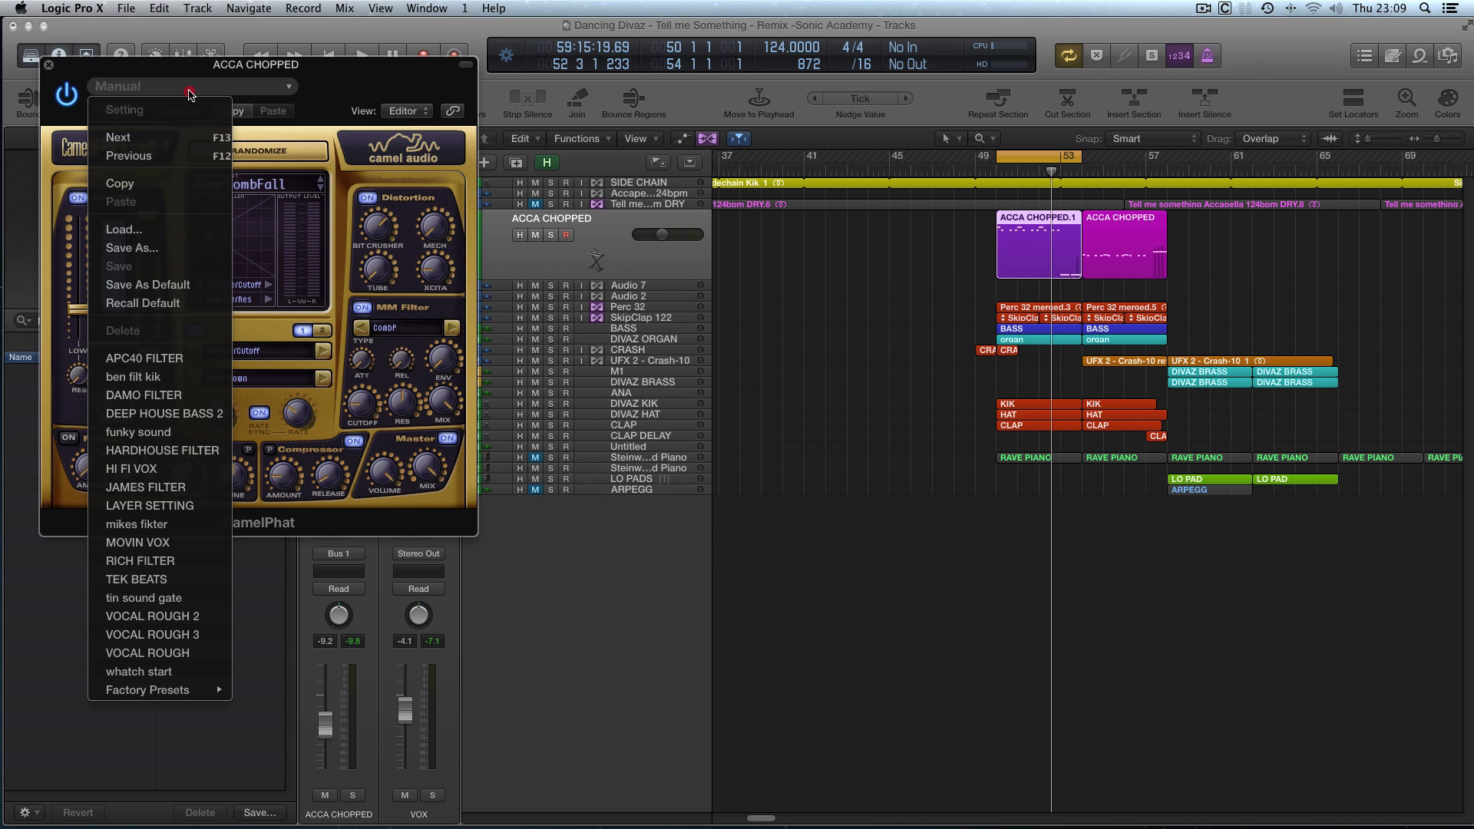
click(193, 357)
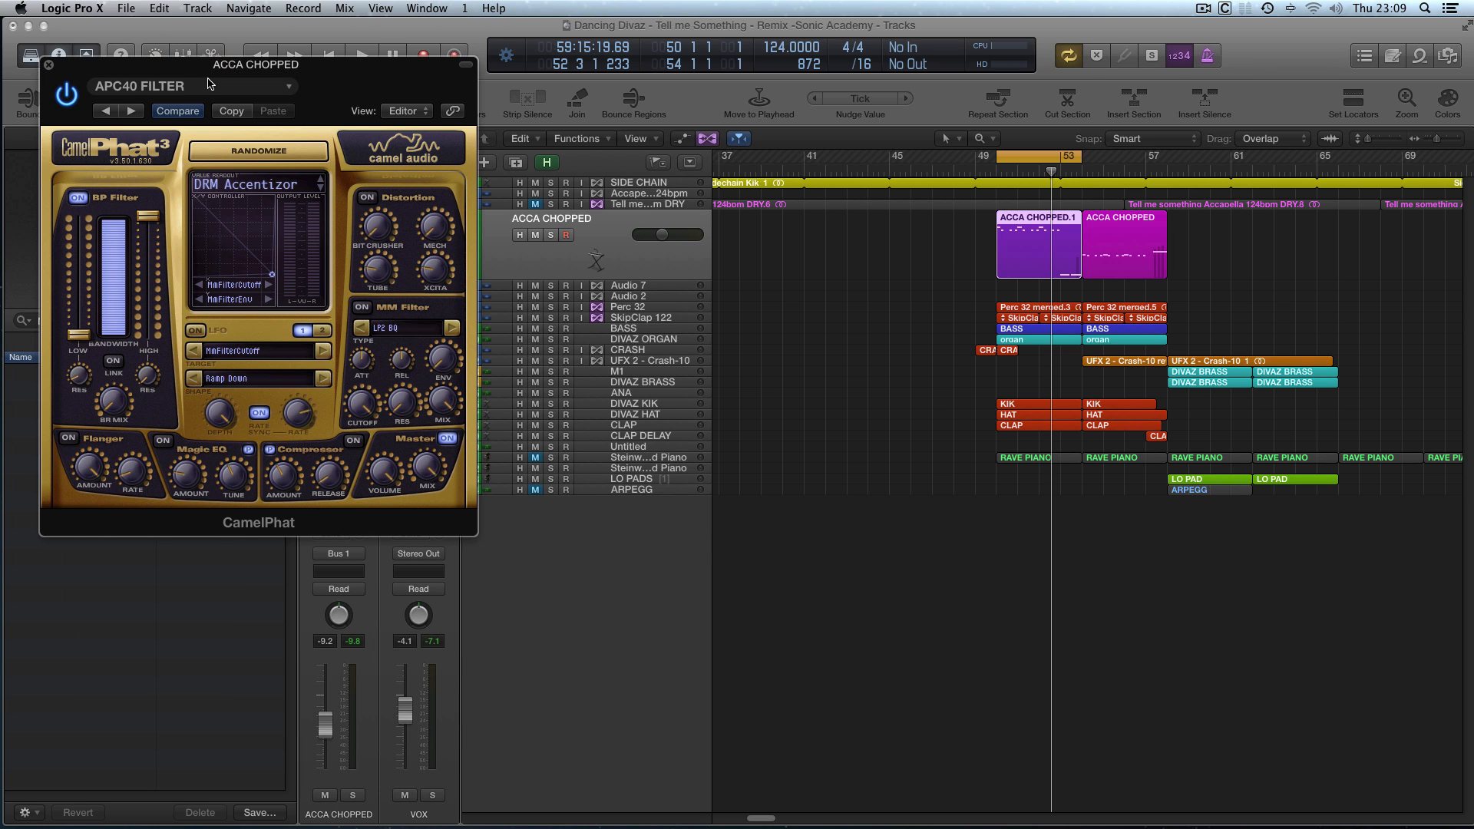
drag(206, 68, 198, 104)
Step: Sweep CamelPhat's BP Filter high cutoff while the cycle plays, return it to 20000 Hz, and close the plug-in
mouse_move(146, 272)
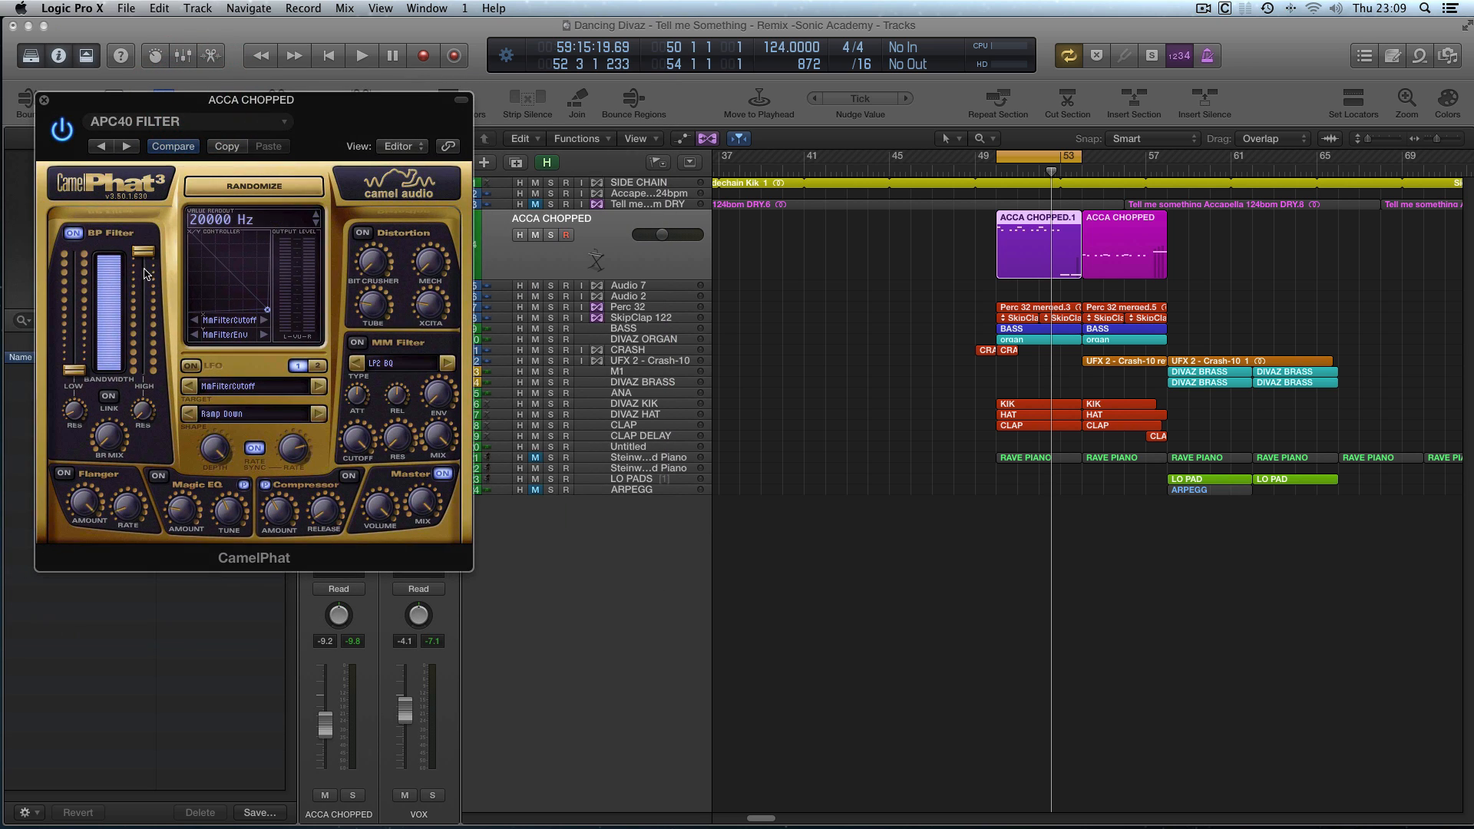
key(space)
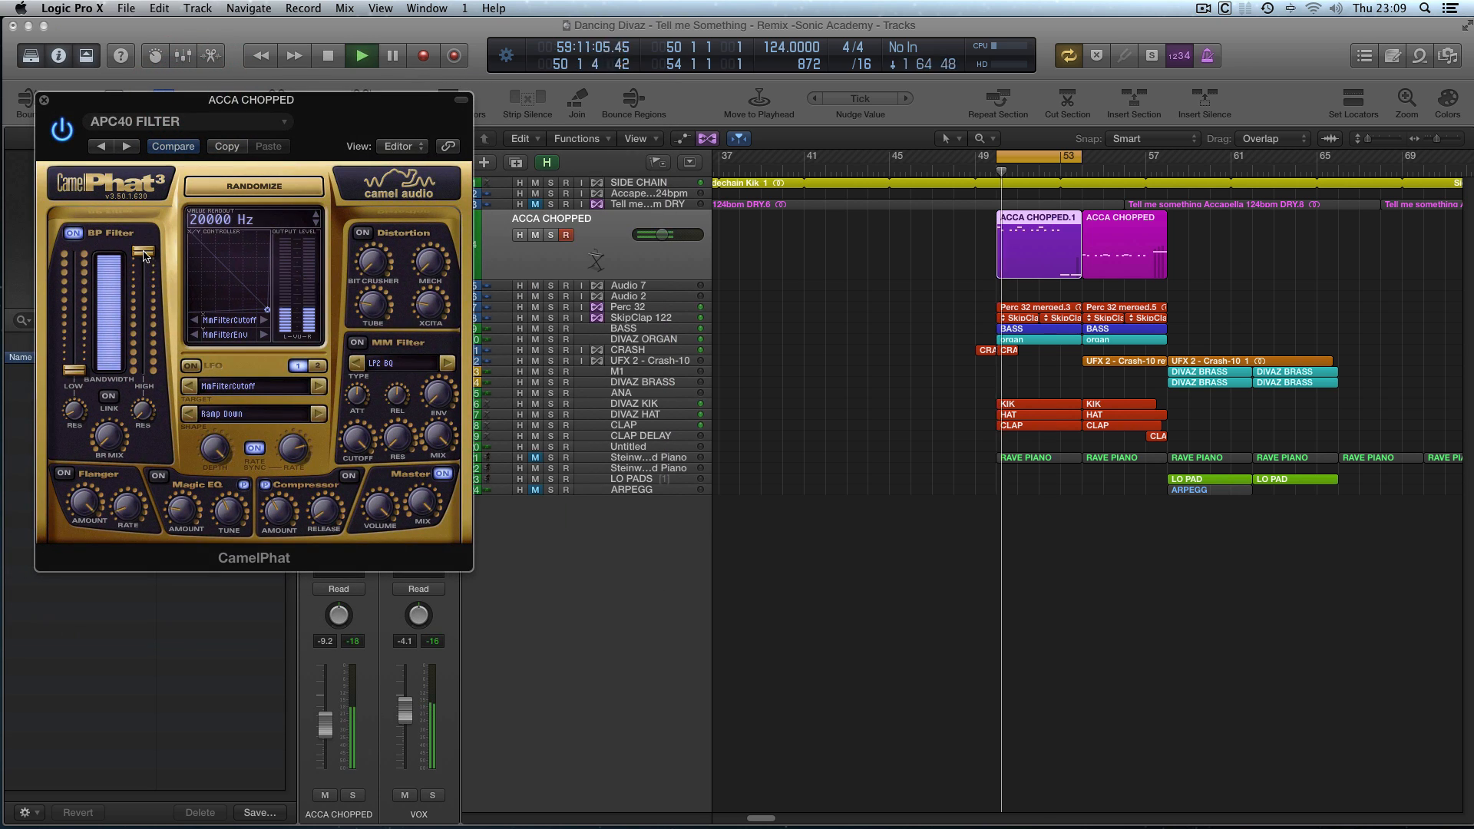
mouse_move(148, 263)
mouse_down()
mouse_move(143, 323)
mouse_move(144, 257)
mouse_up()
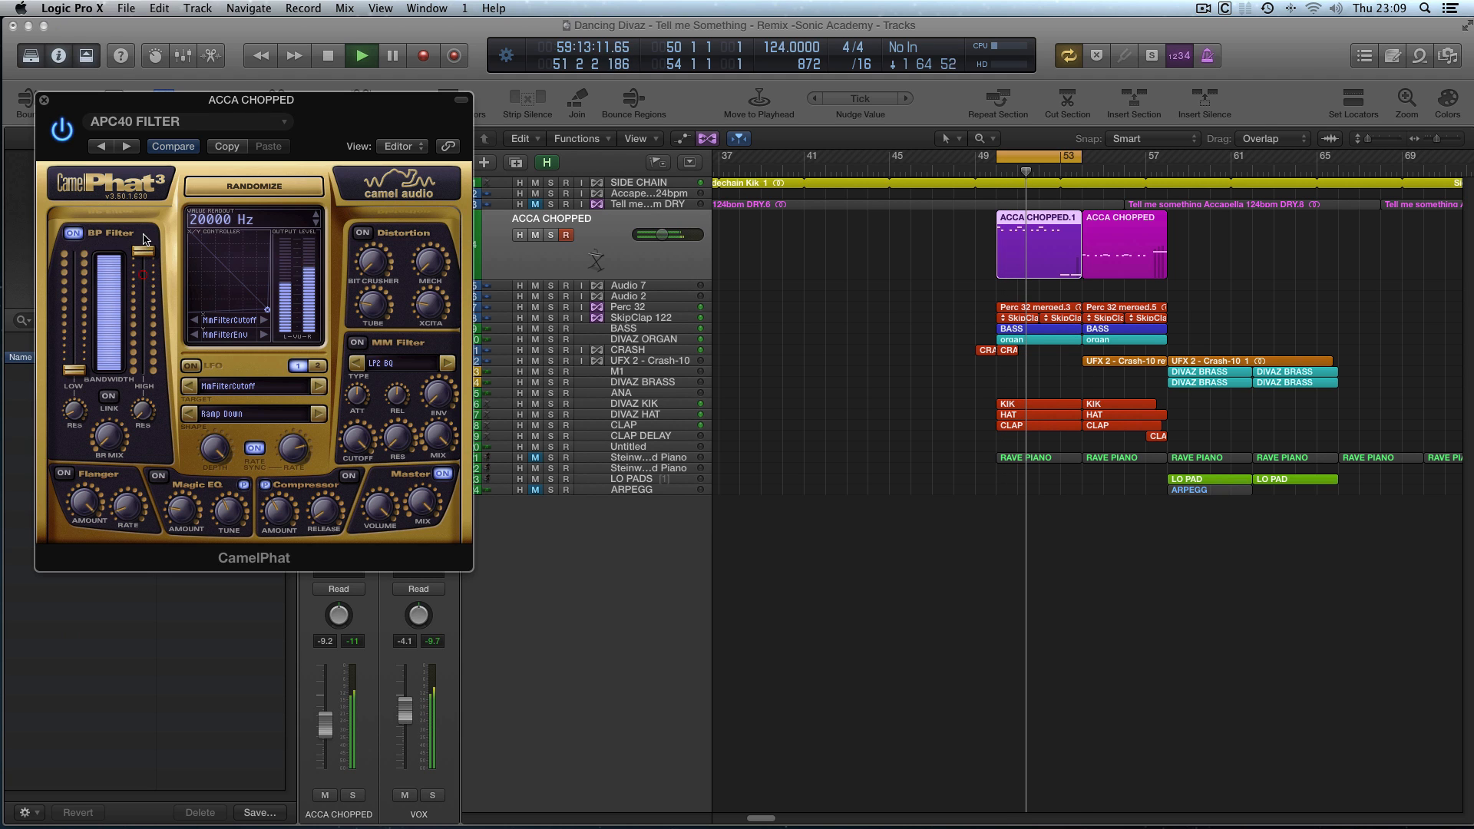
key(space)
click(44, 100)
click(826, 294)
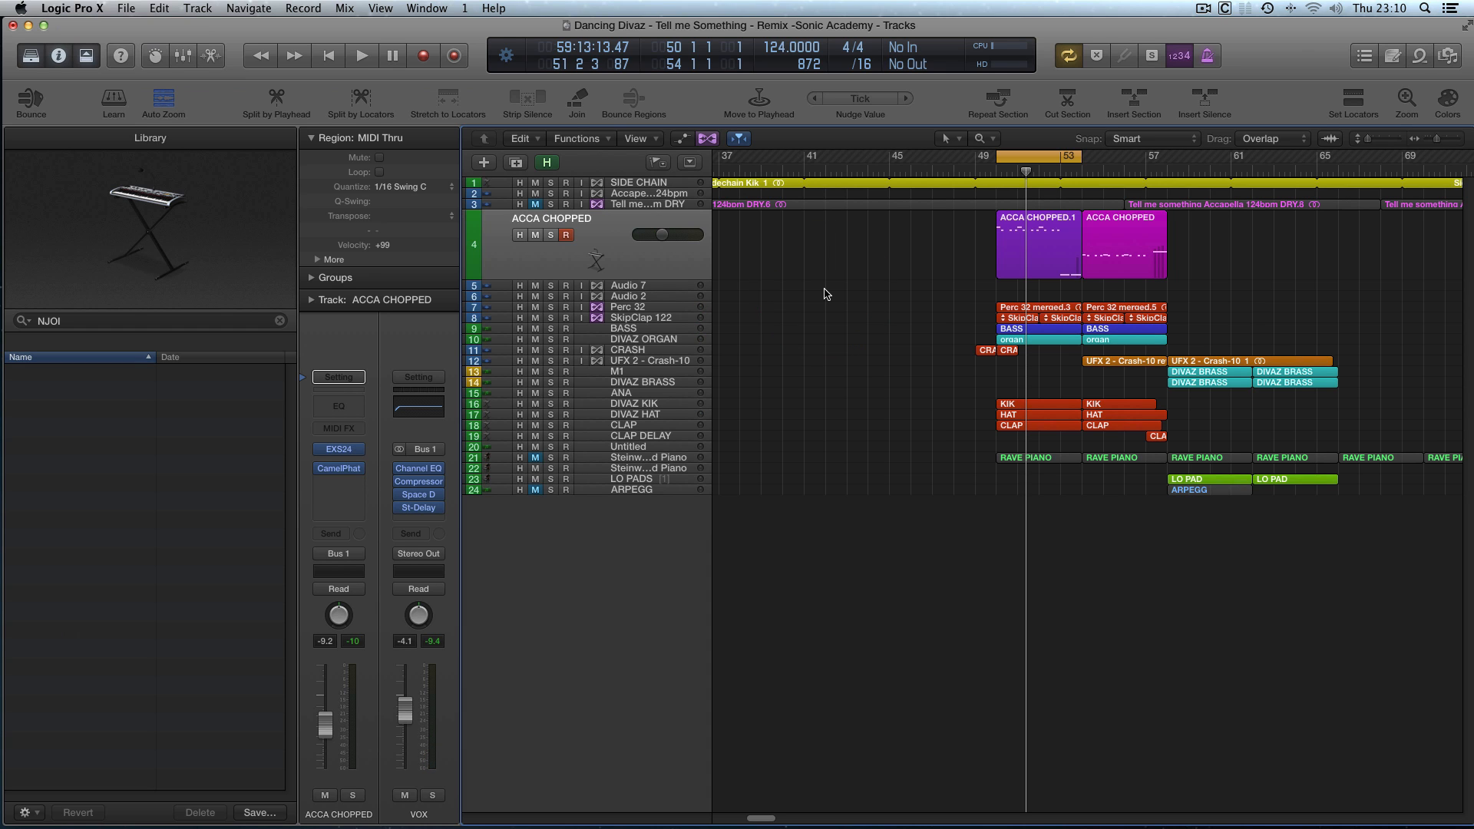
Step: Unmute the Tell me something 124bpm DRY acapella track and increase its height to show the waveforms
click(825, 294)
key(z)
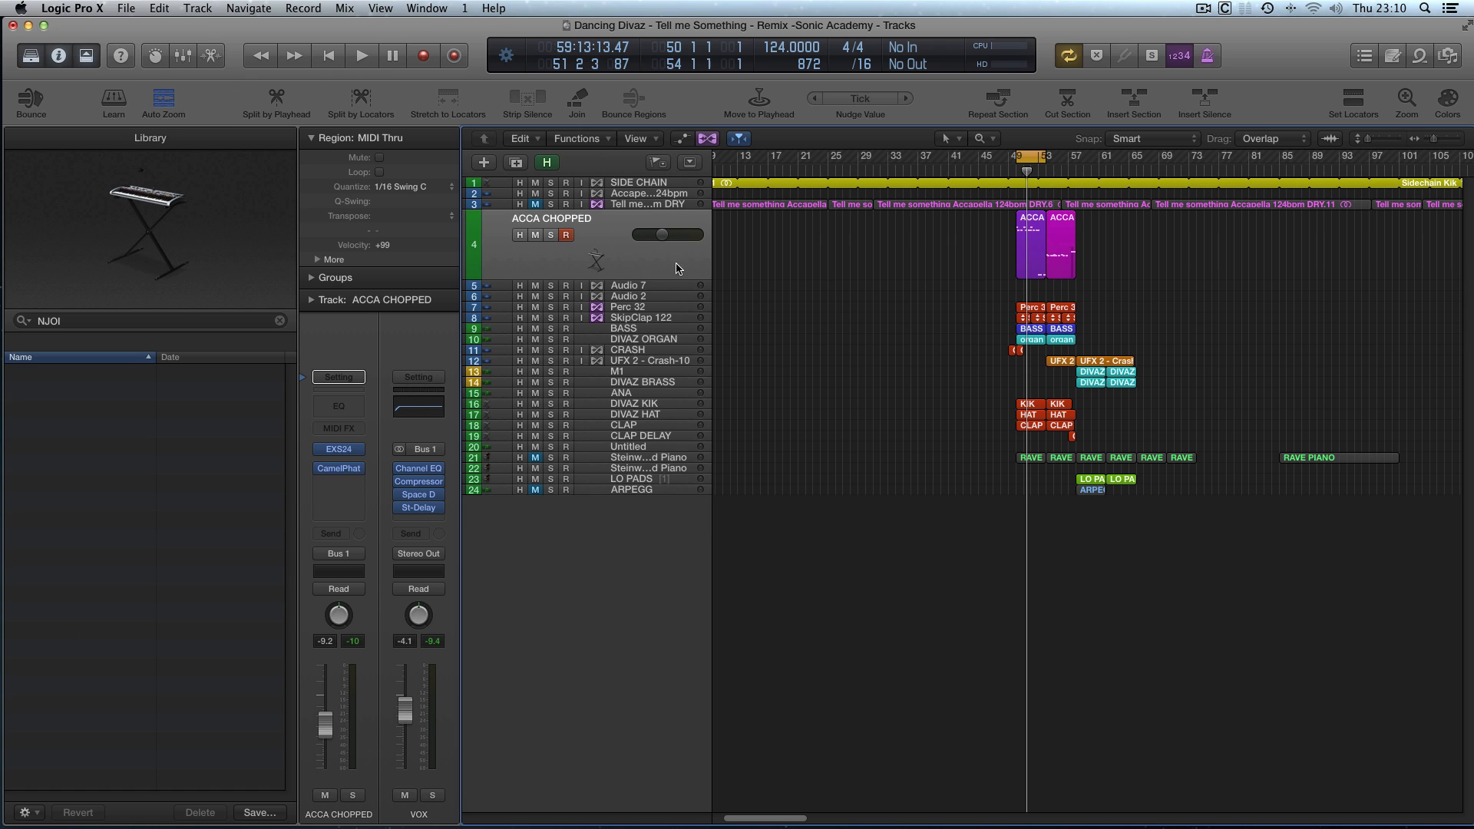
click(537, 206)
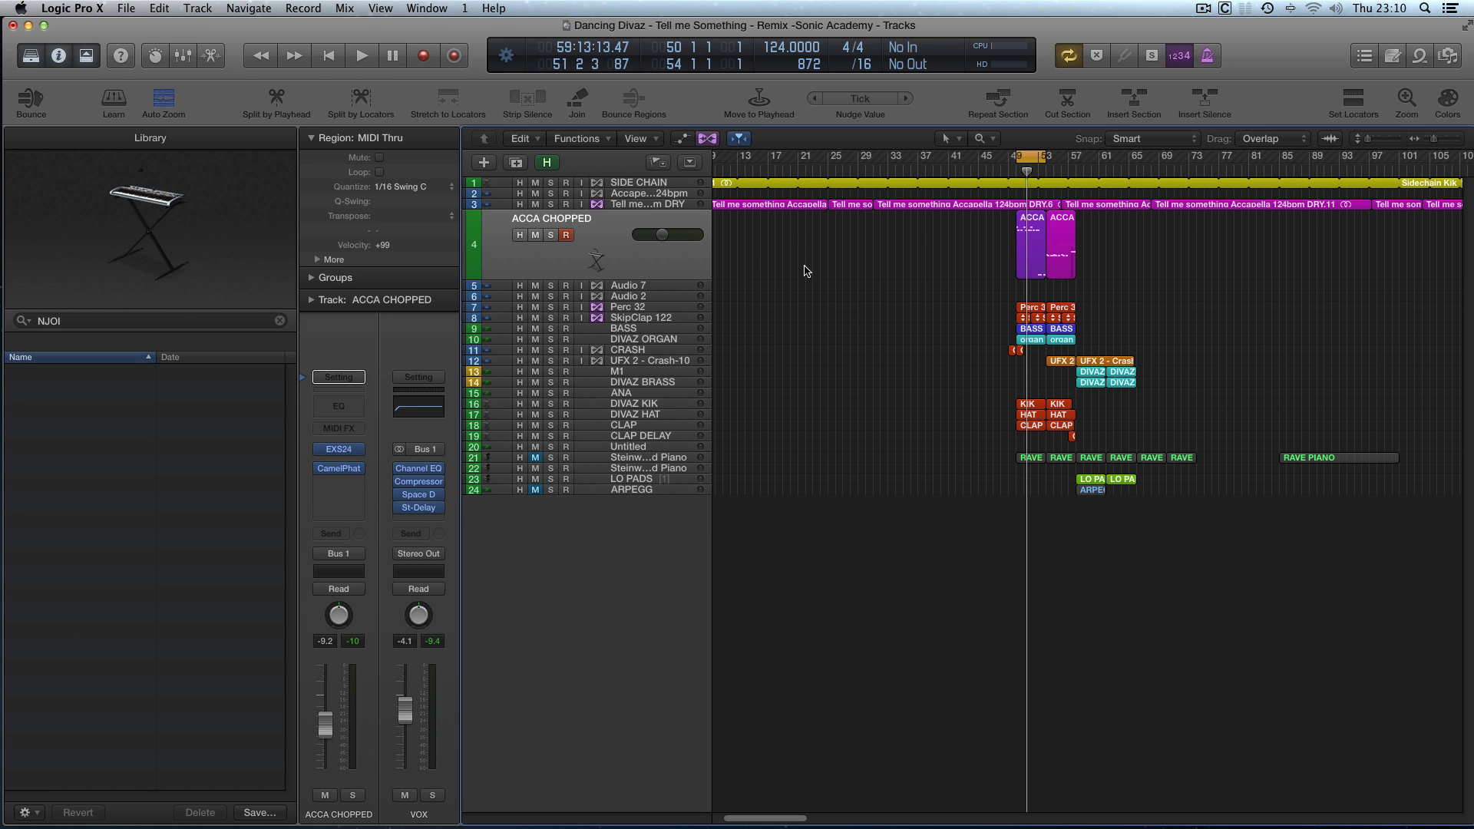
drag(471, 209, 486, 257)
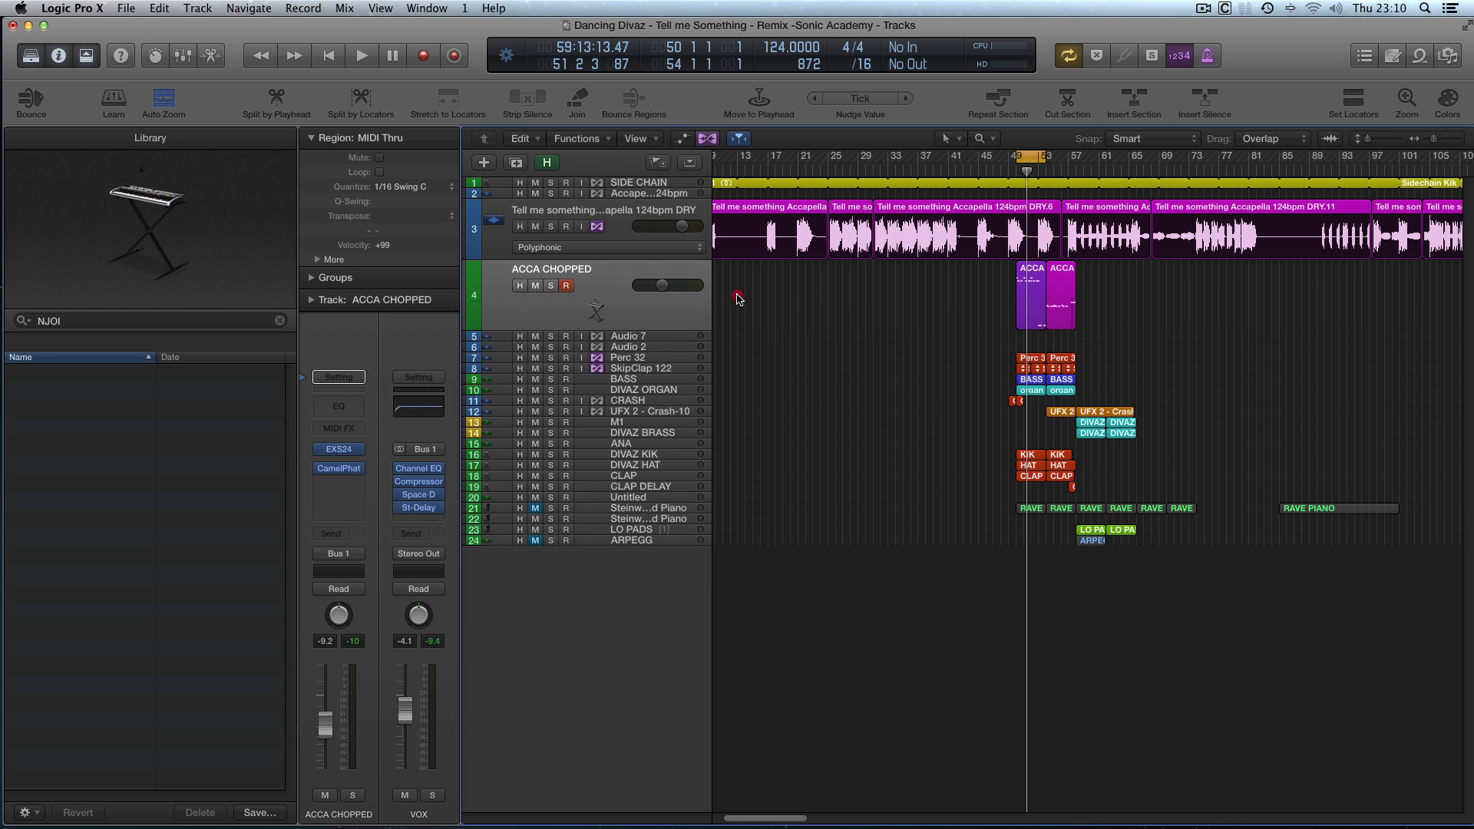
click(737, 299)
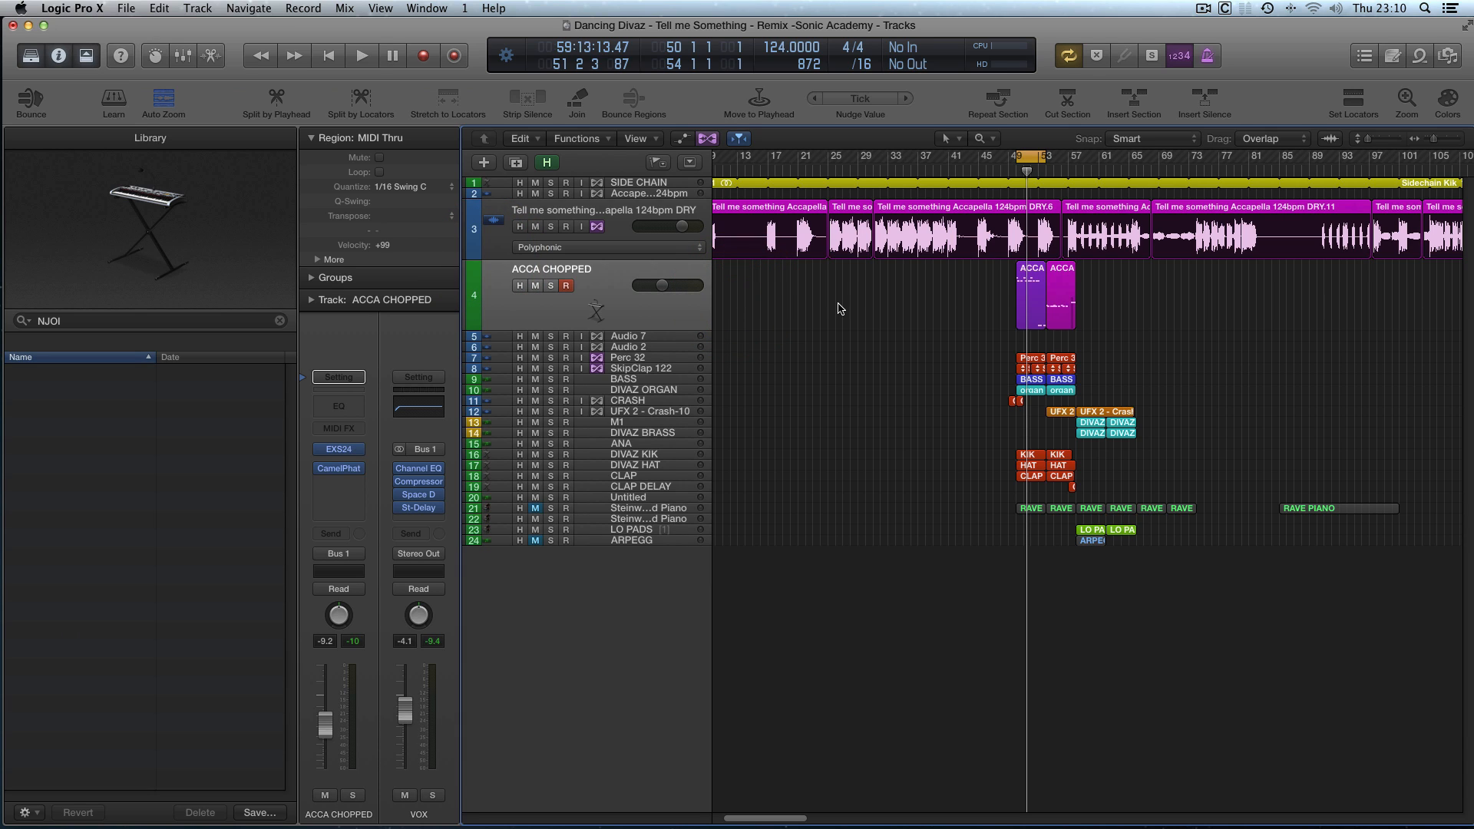